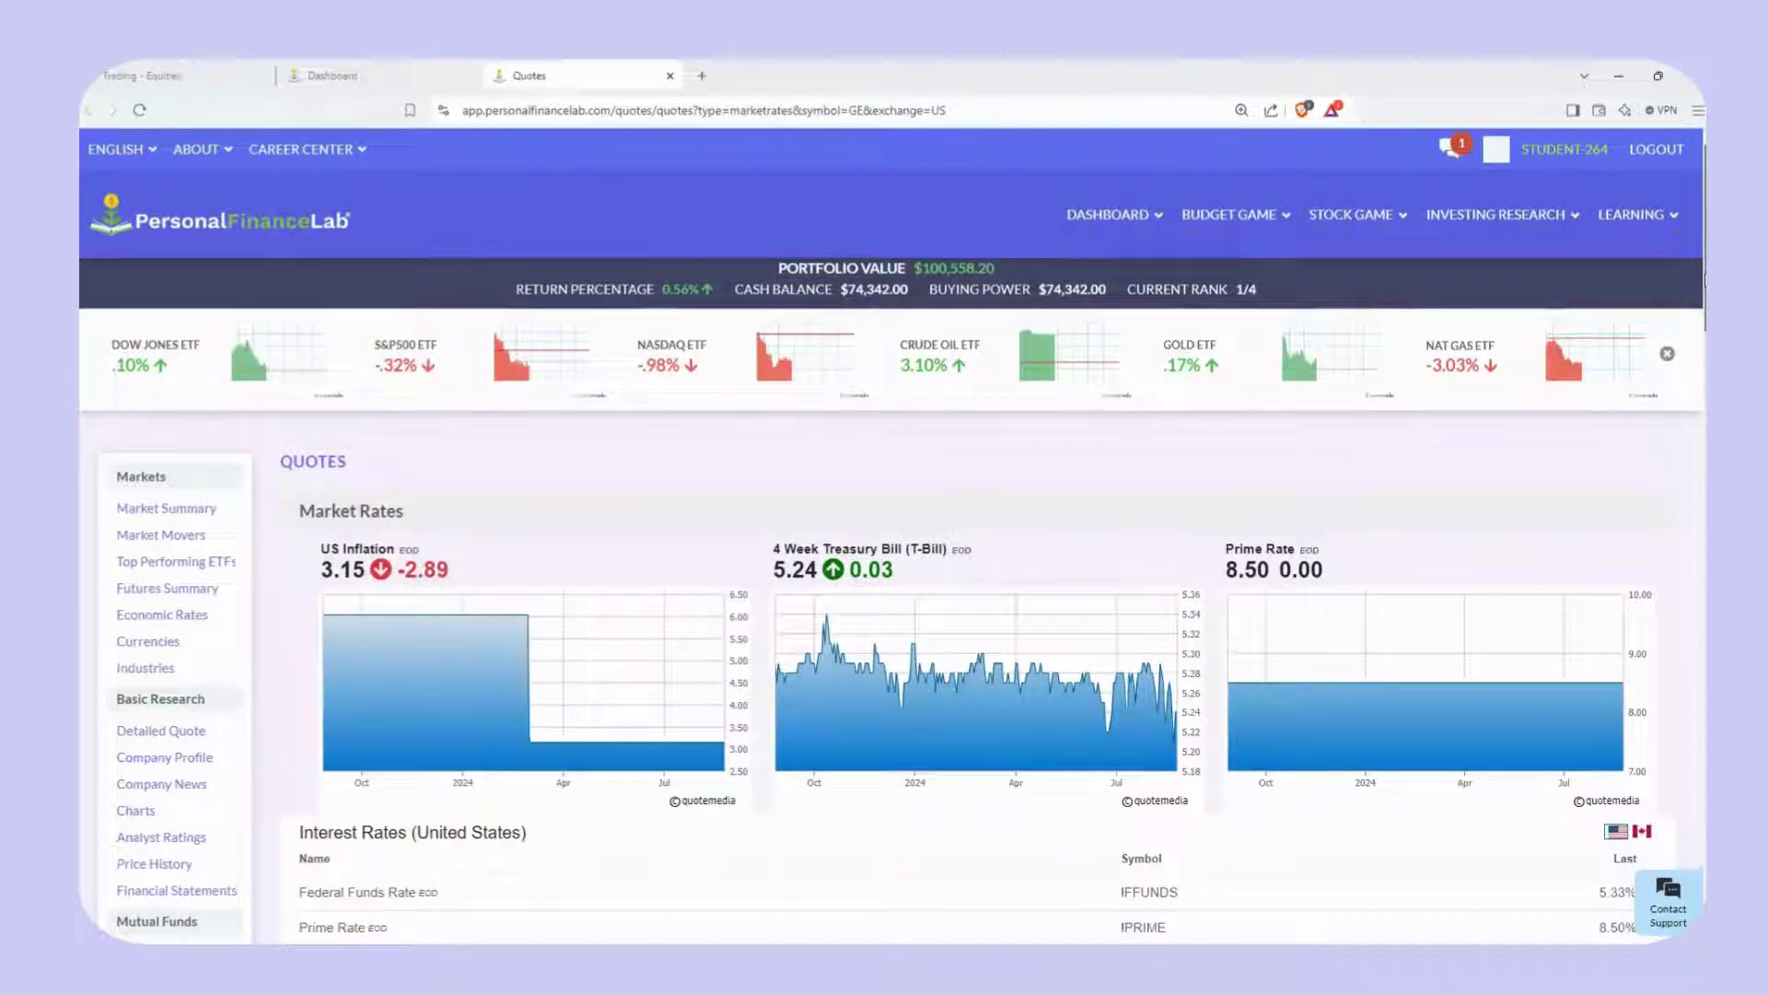
- Scroll down through the interest rate tables on the Market Rates page
scroll(892, 598, down, 1)
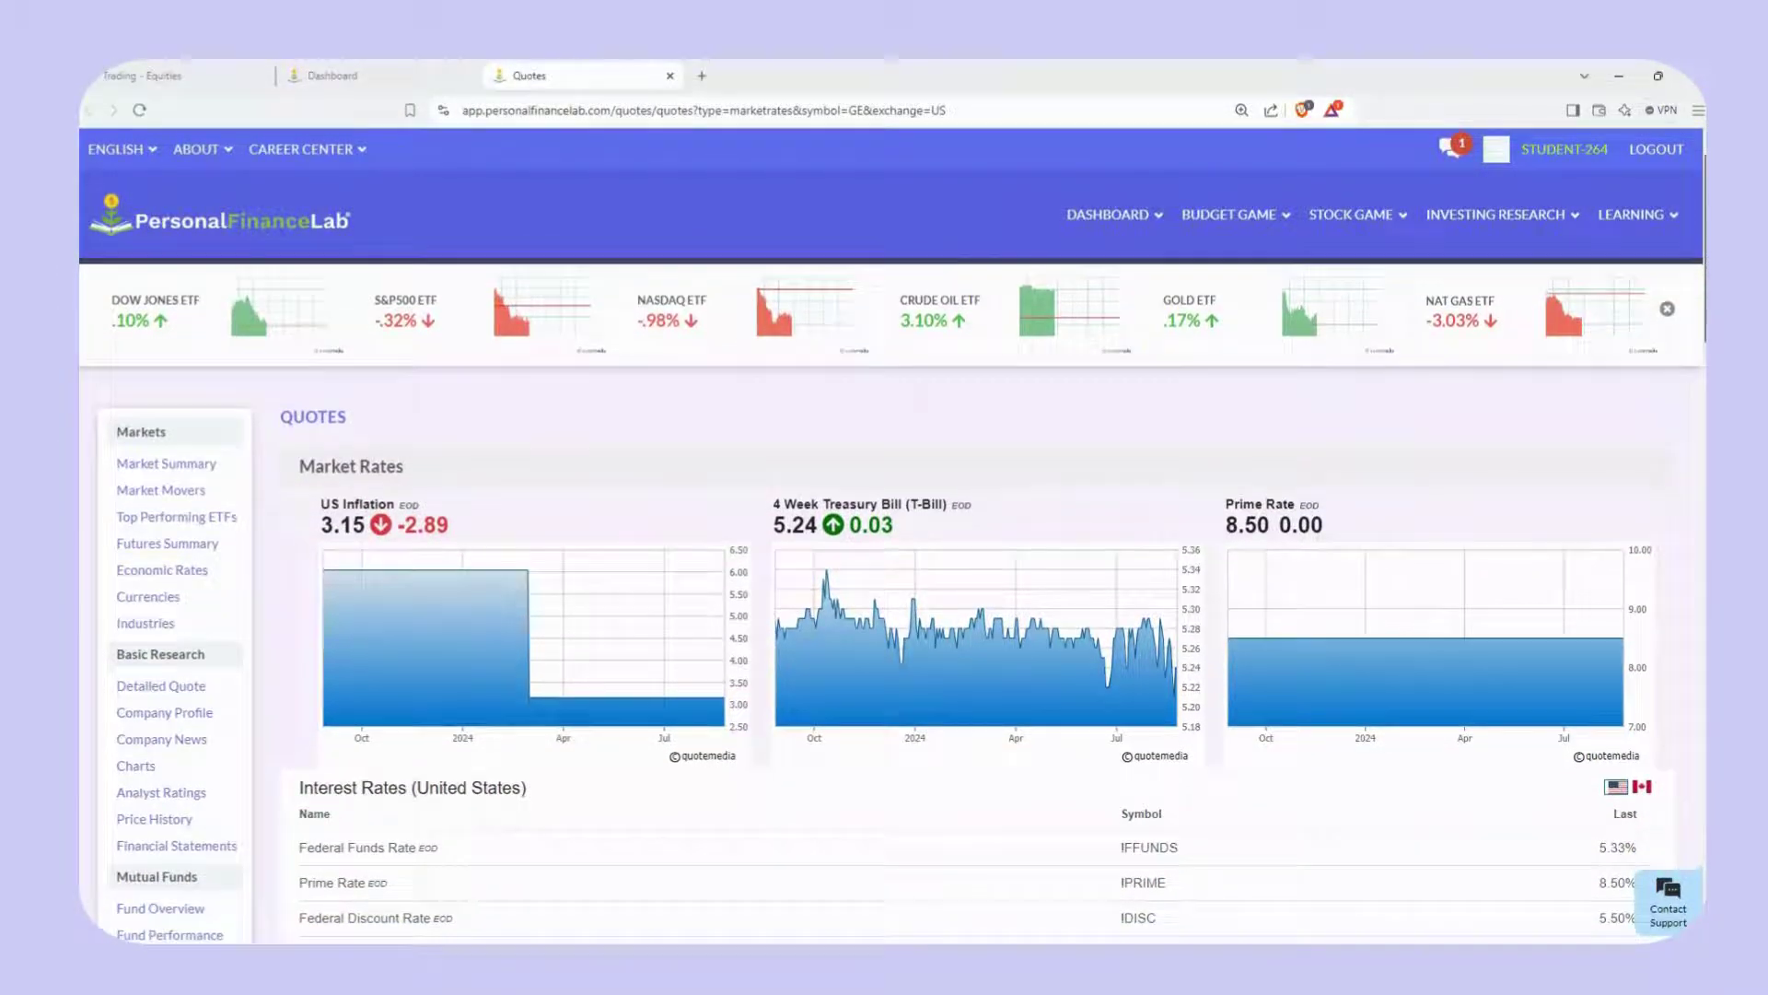
scroll(892, 598, down, 2)
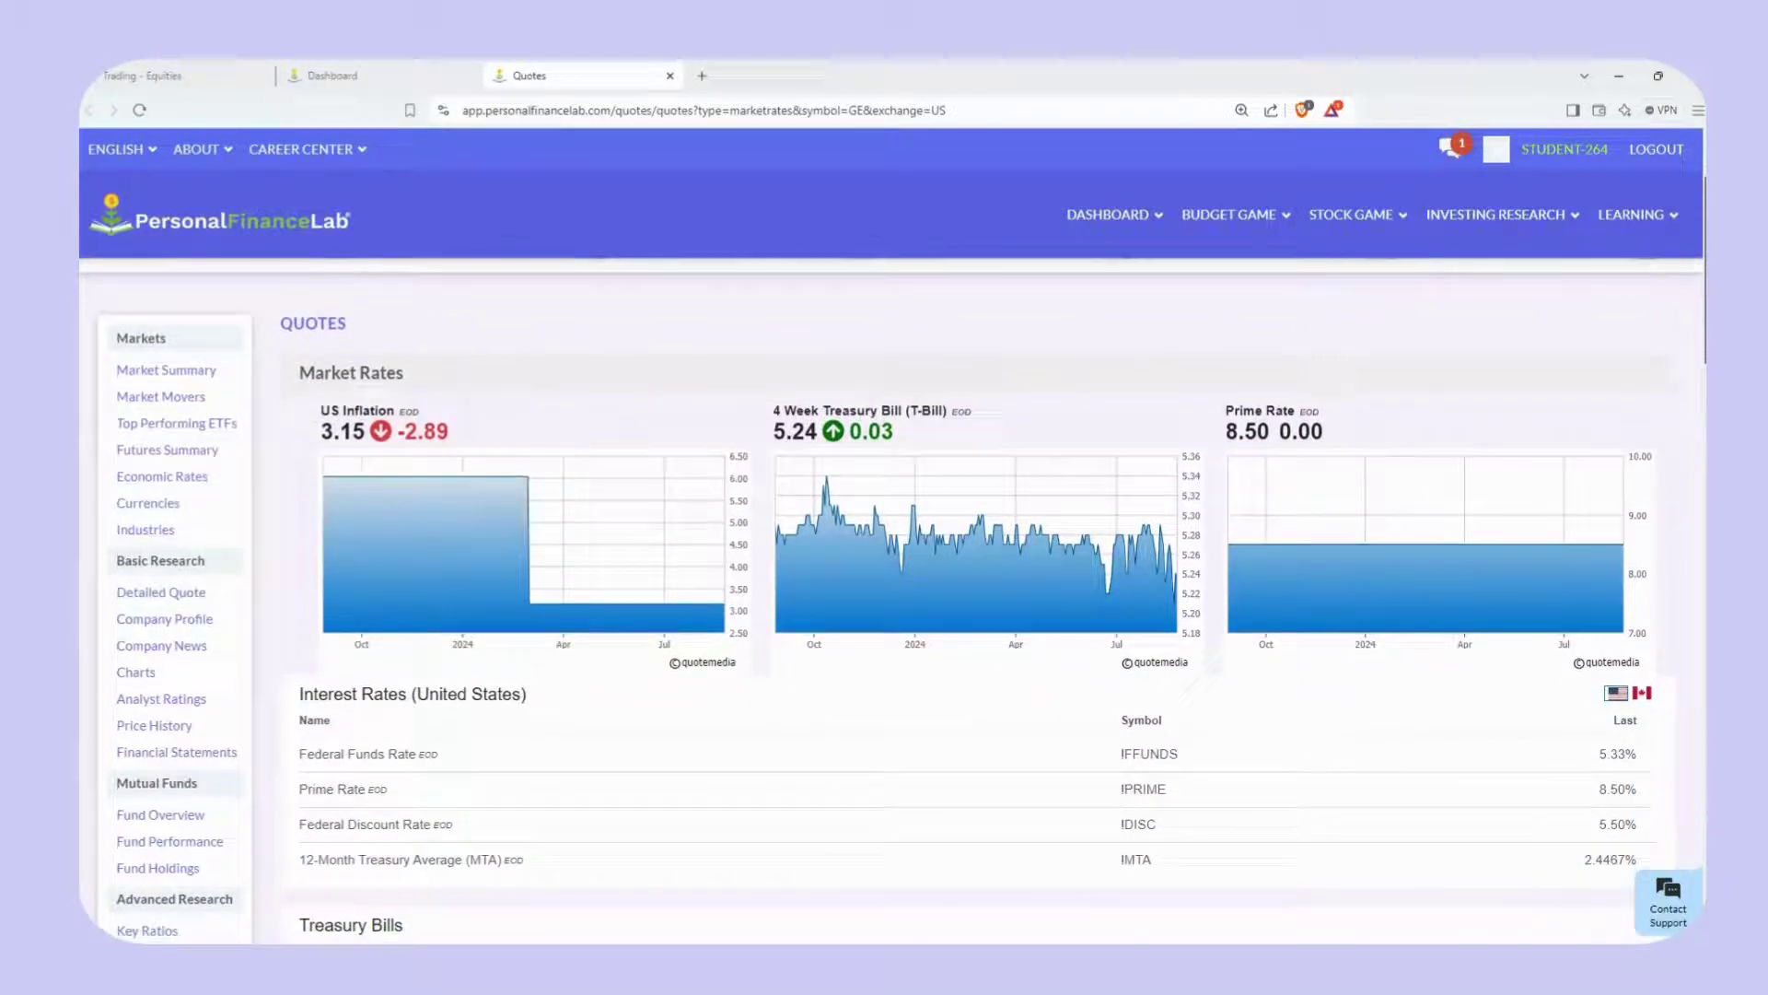
scroll(891, 598, down, 3)
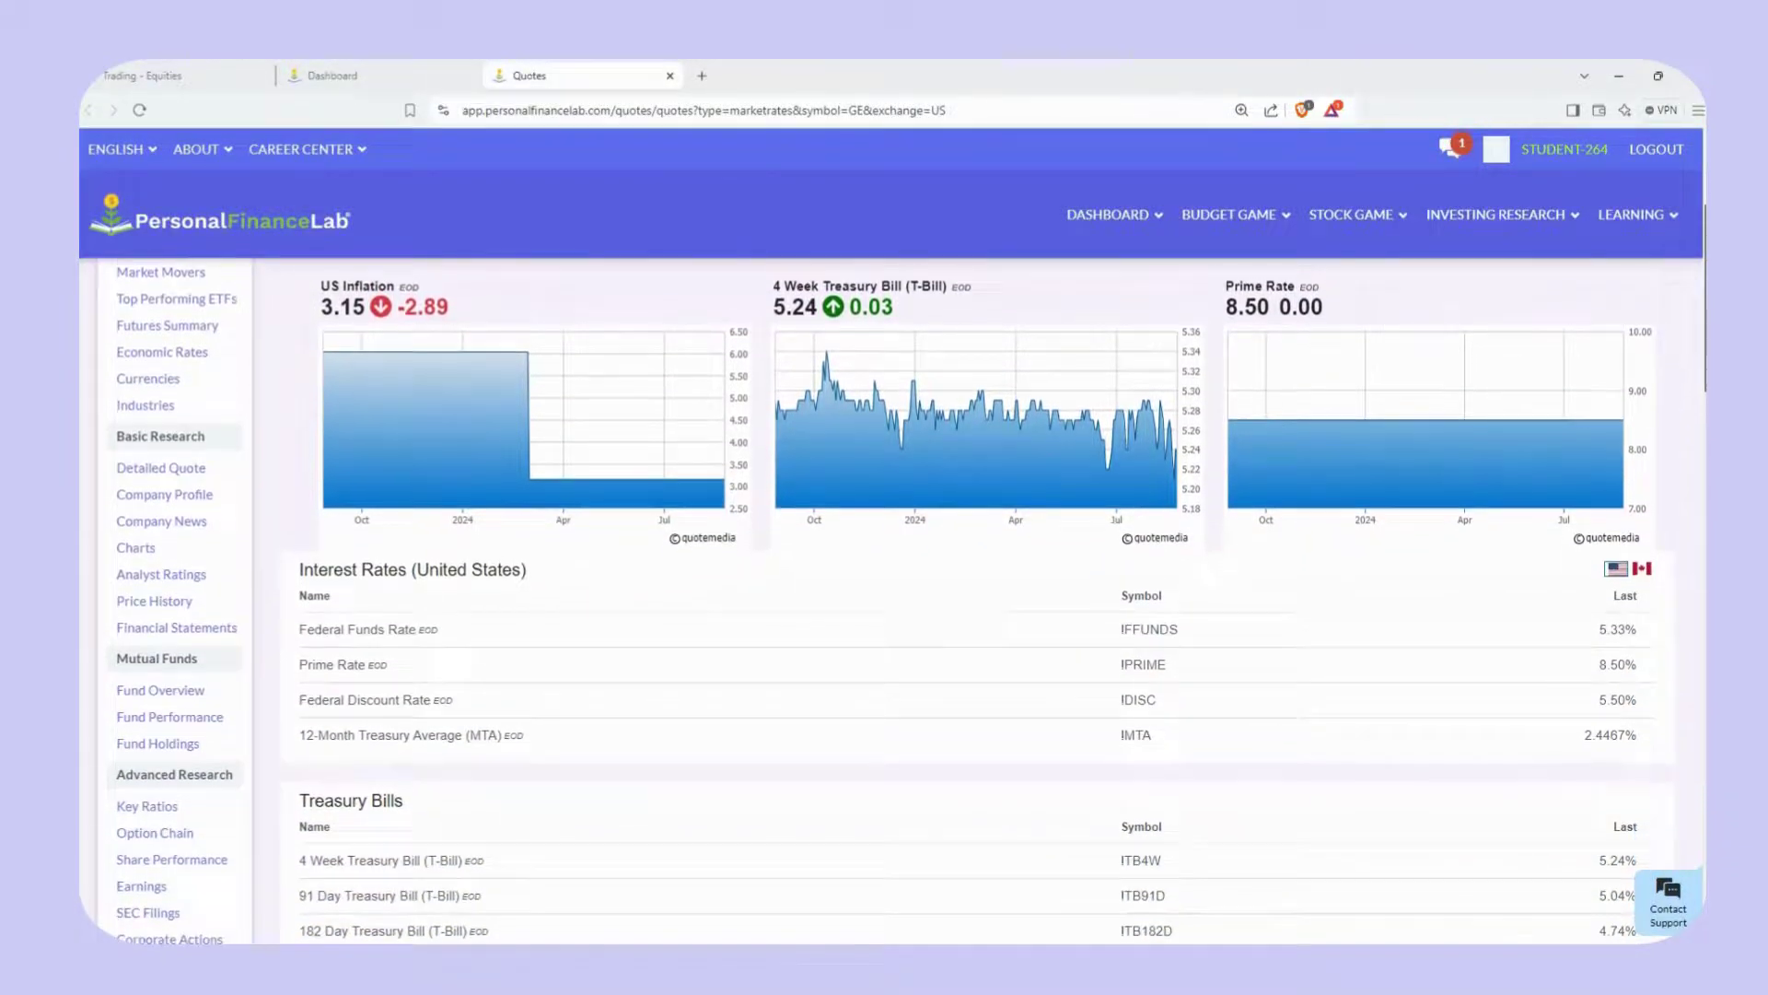
scroll(891, 598, down, 3)
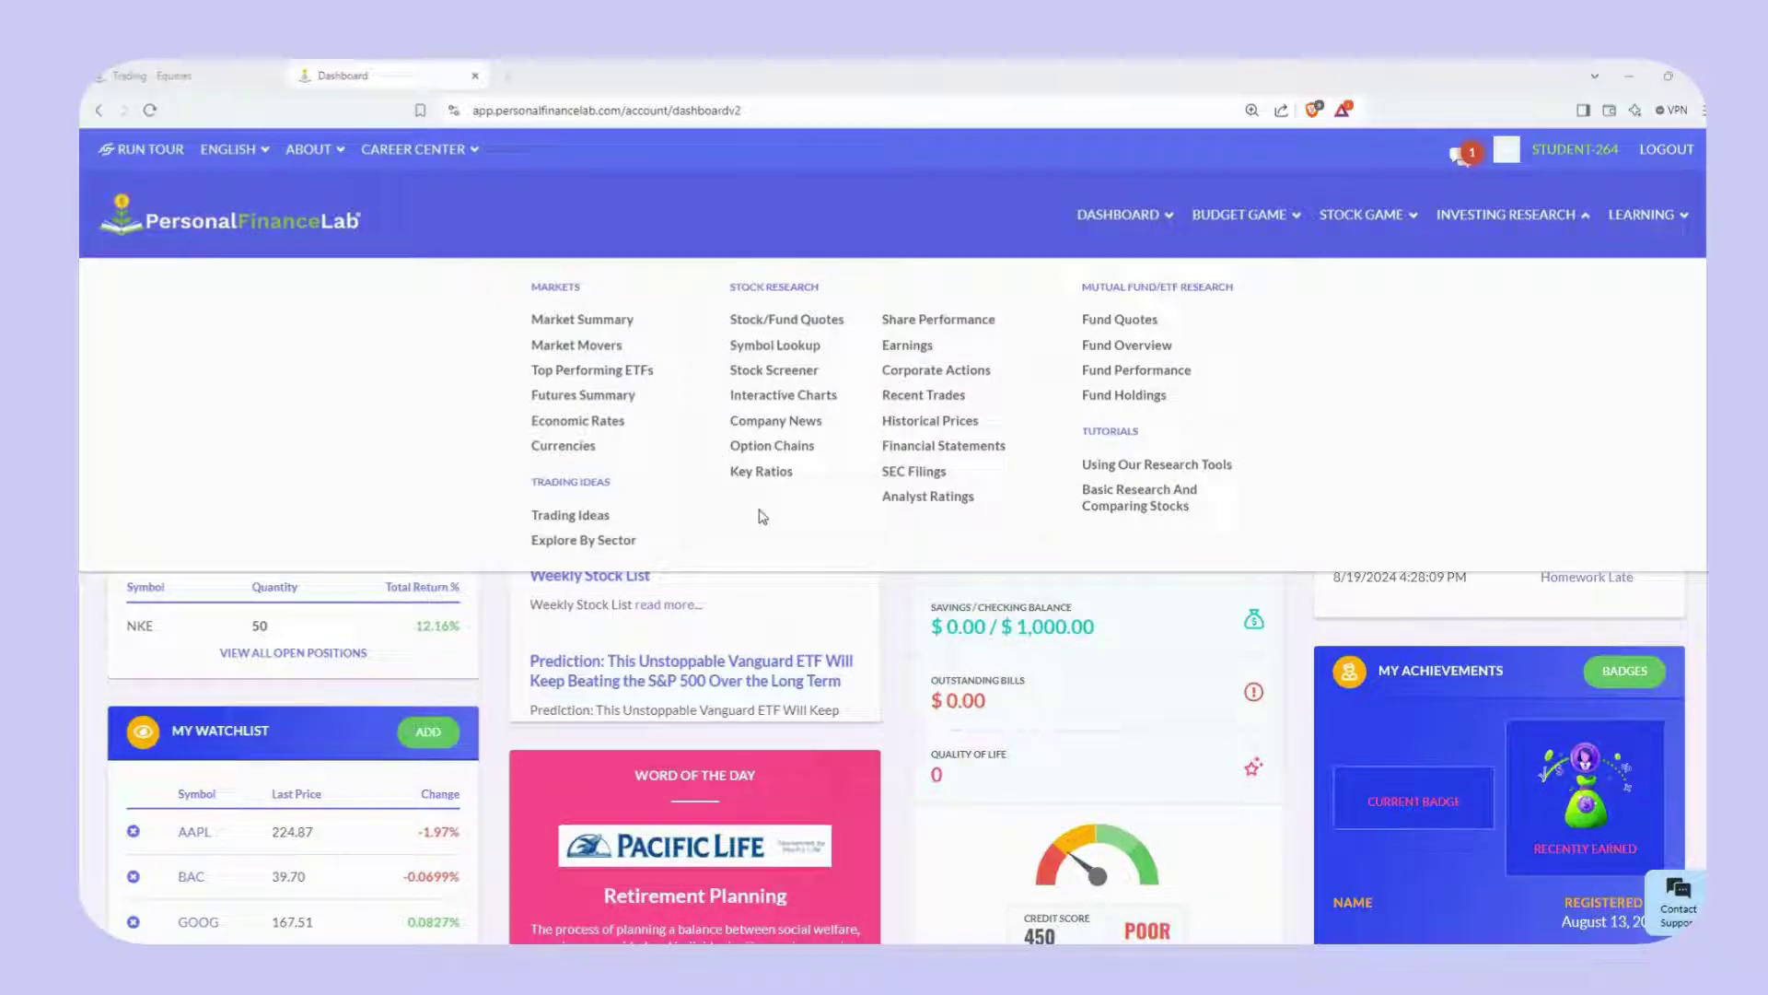
- Open the interactive price chart for GE
click(788, 396)
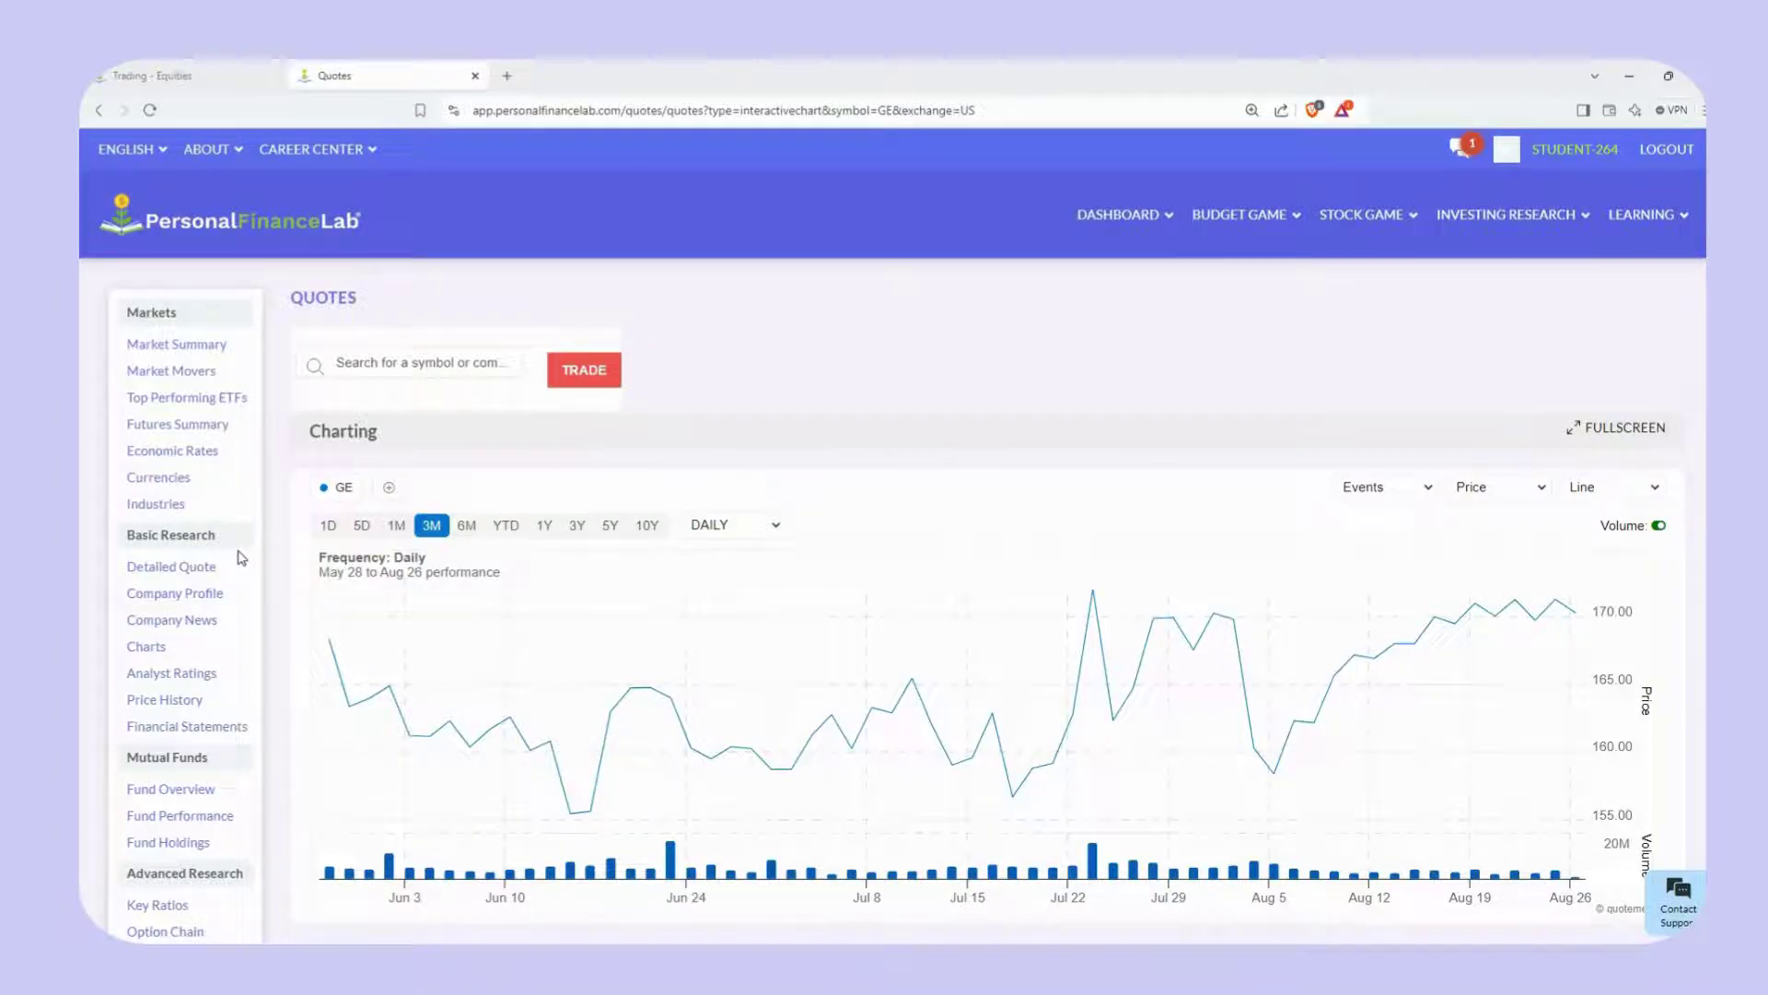
mouse_move(1510, 215)
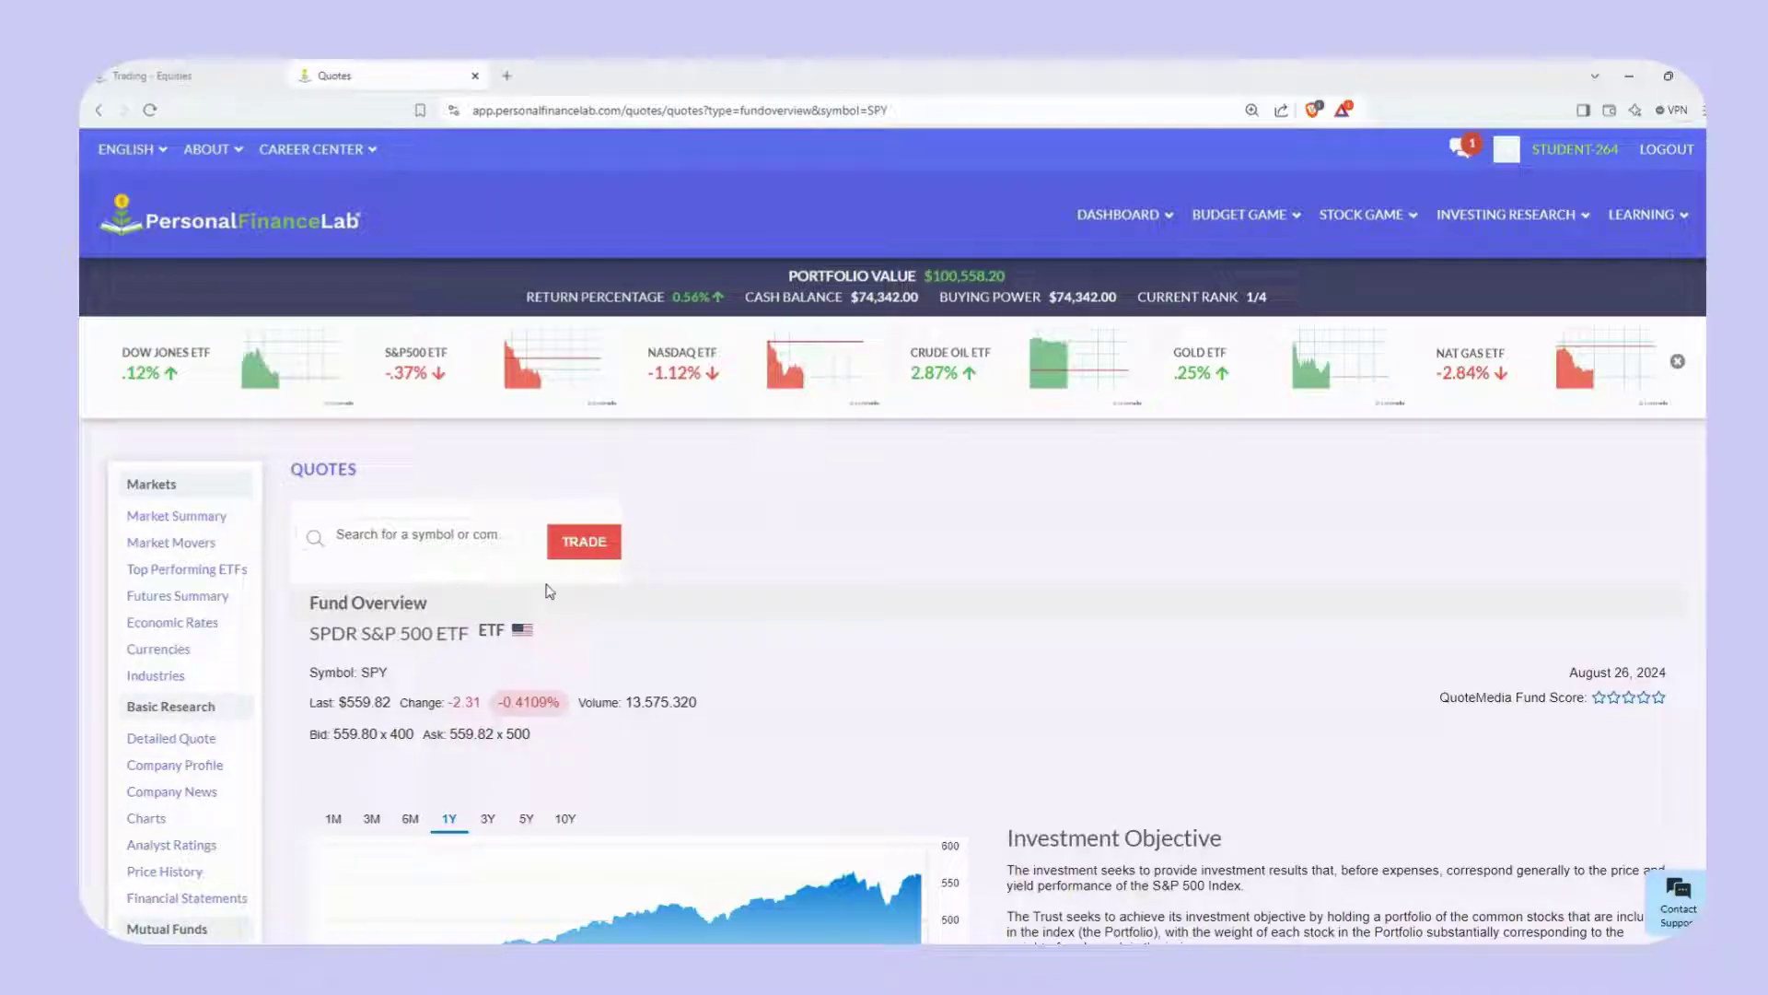
- Show the Fund Performance view for SPY
scroll(676, 510, down, 3)
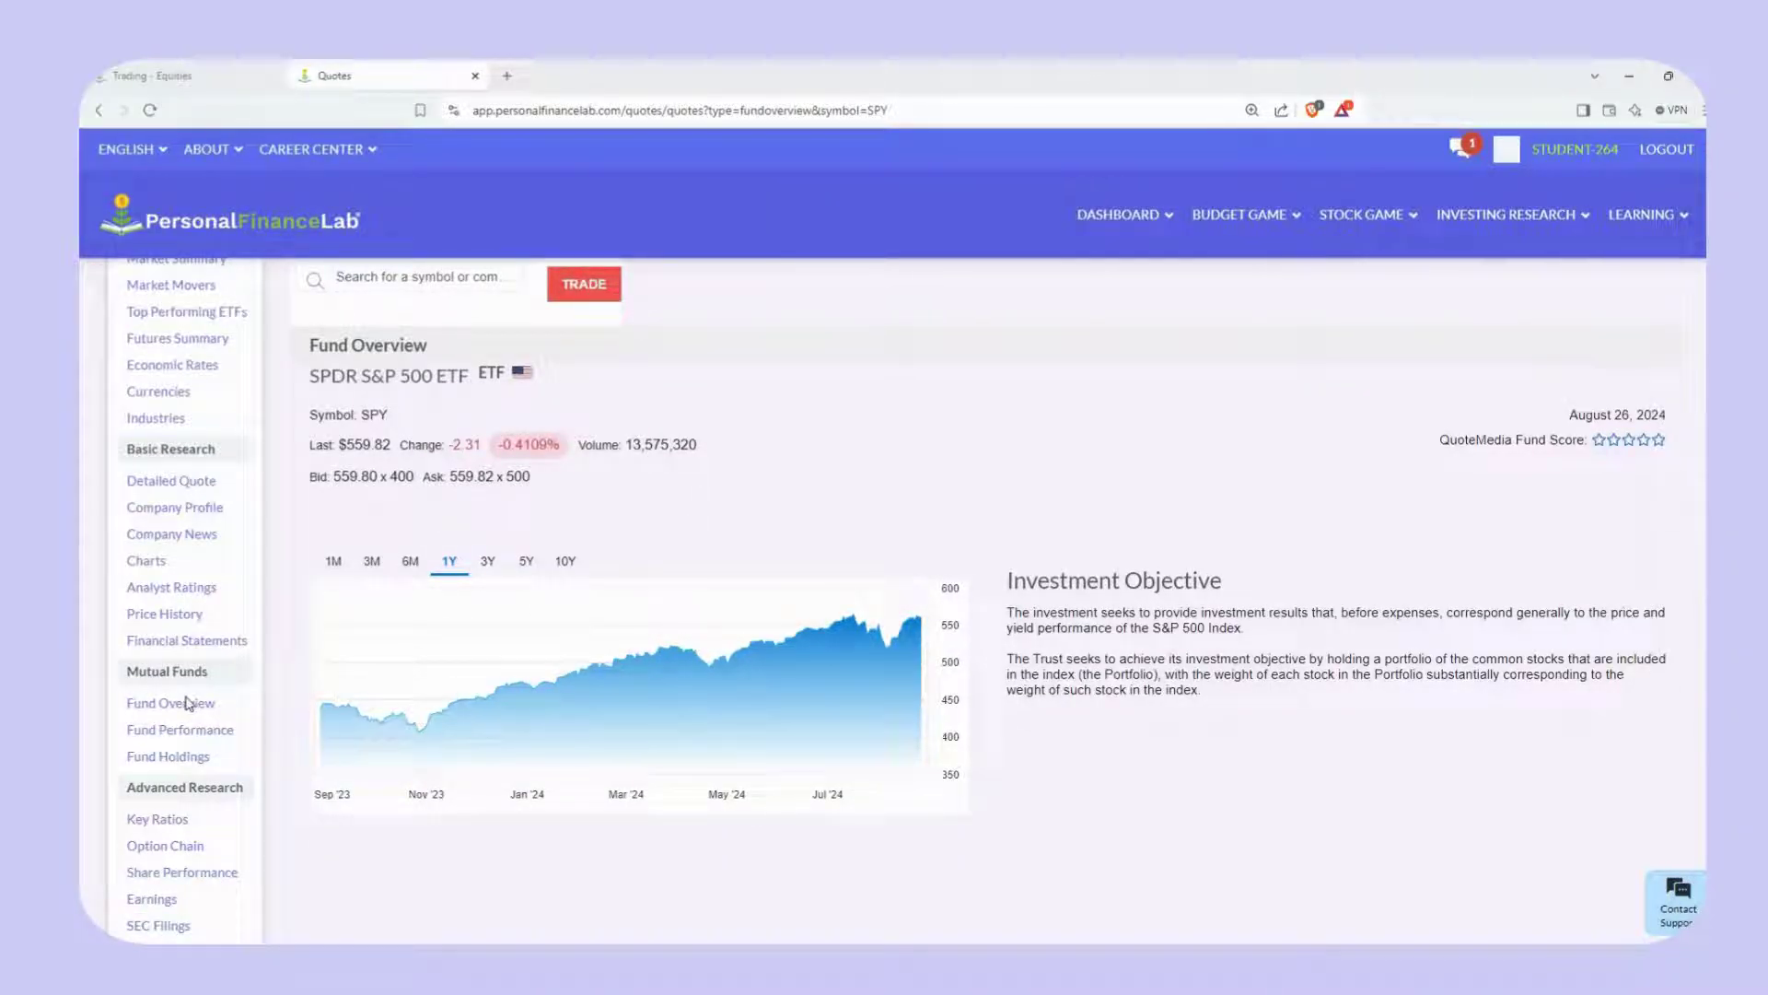
click(184, 730)
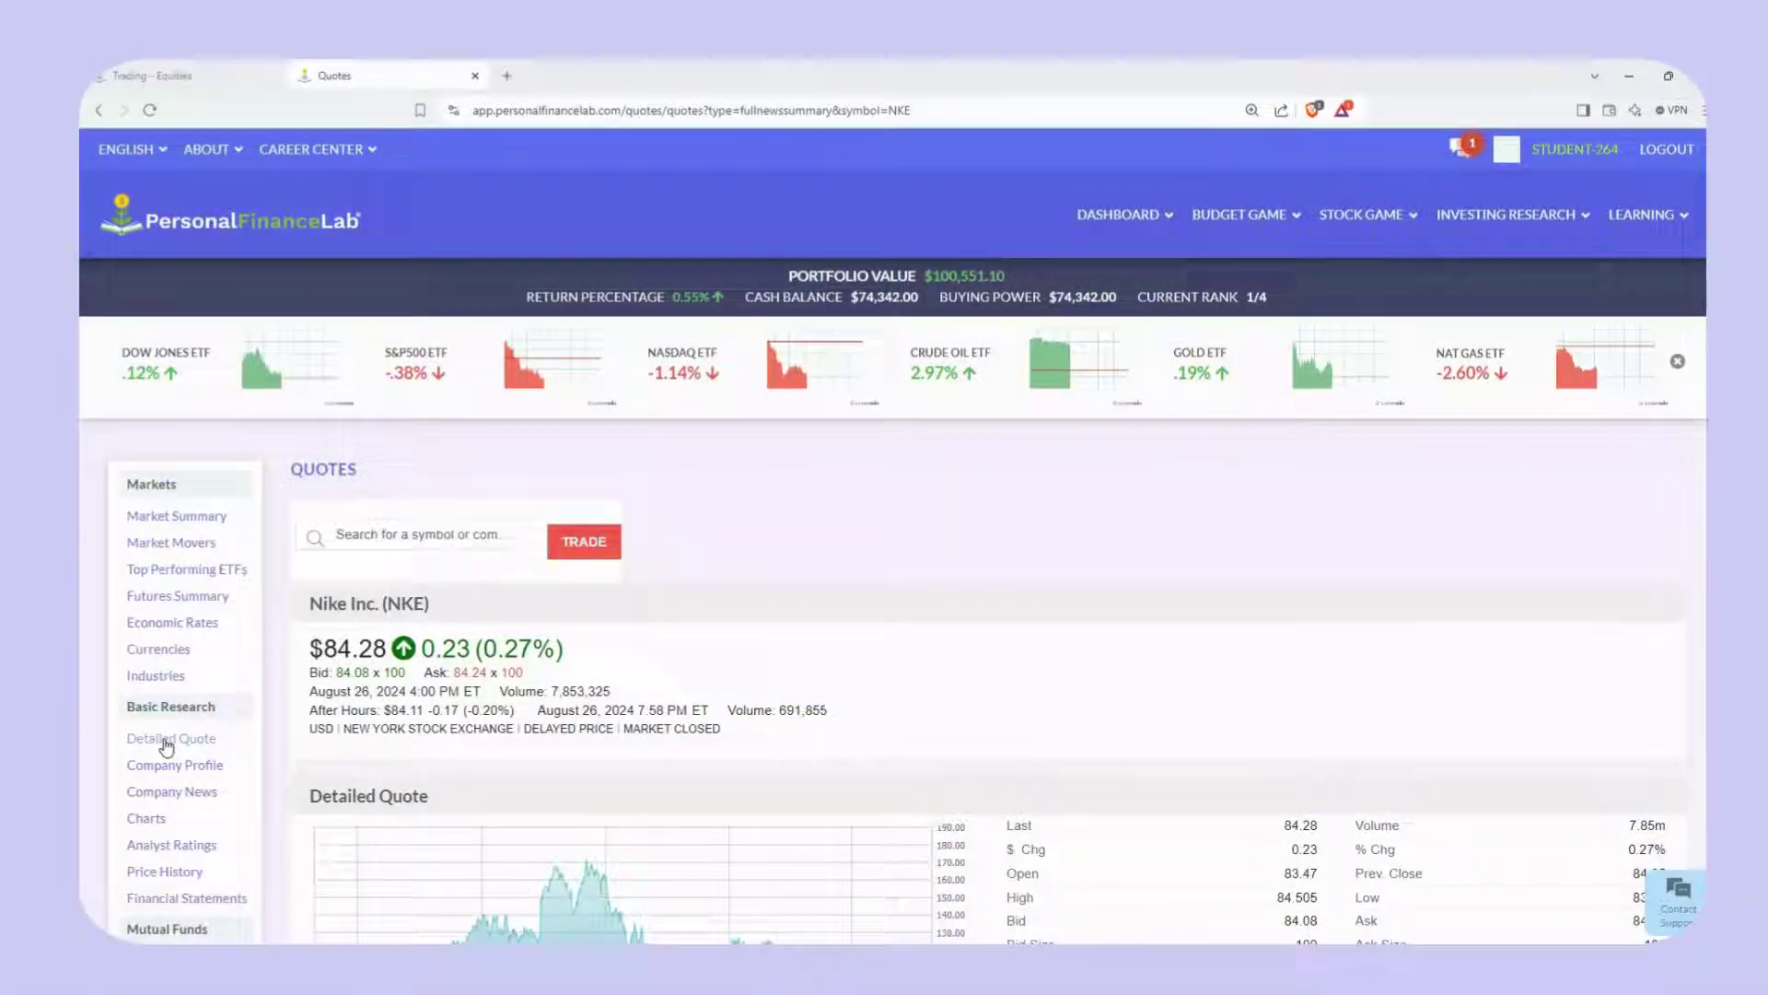
- Show Nike's detailed quote with a five-year (5Y) chart, then go to Symbol Lookup
click(167, 742)
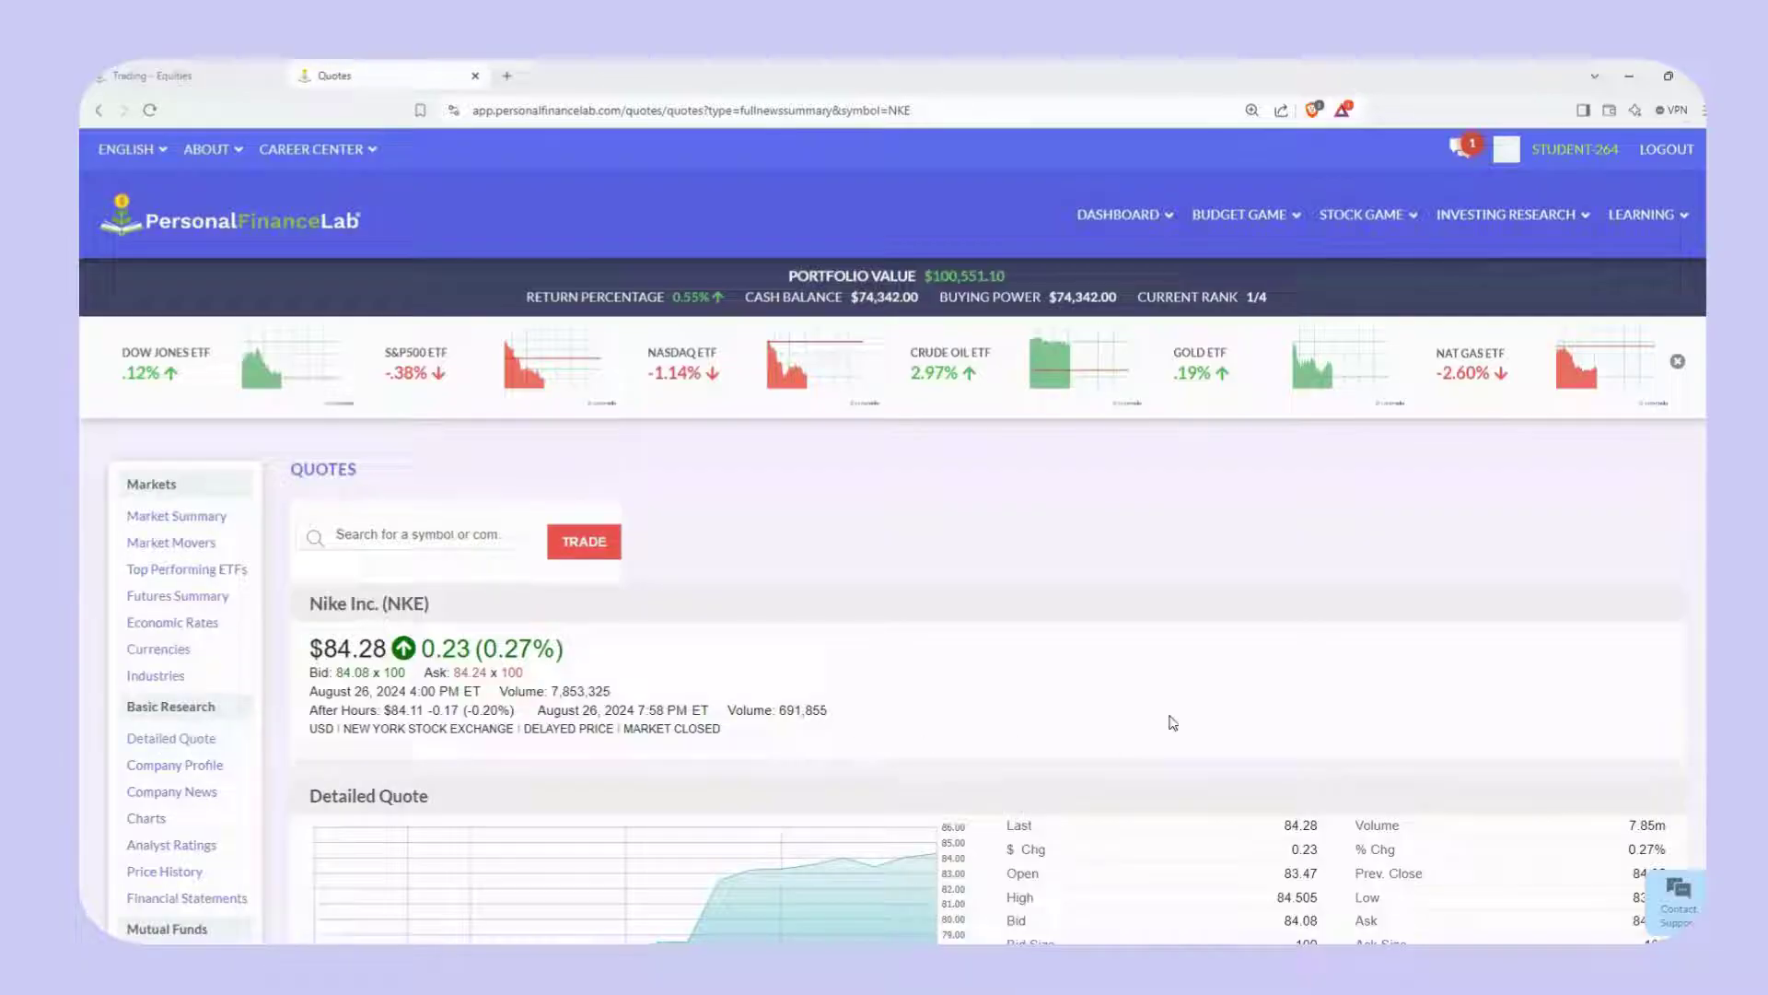
scroll(1318, 703, down, 5)
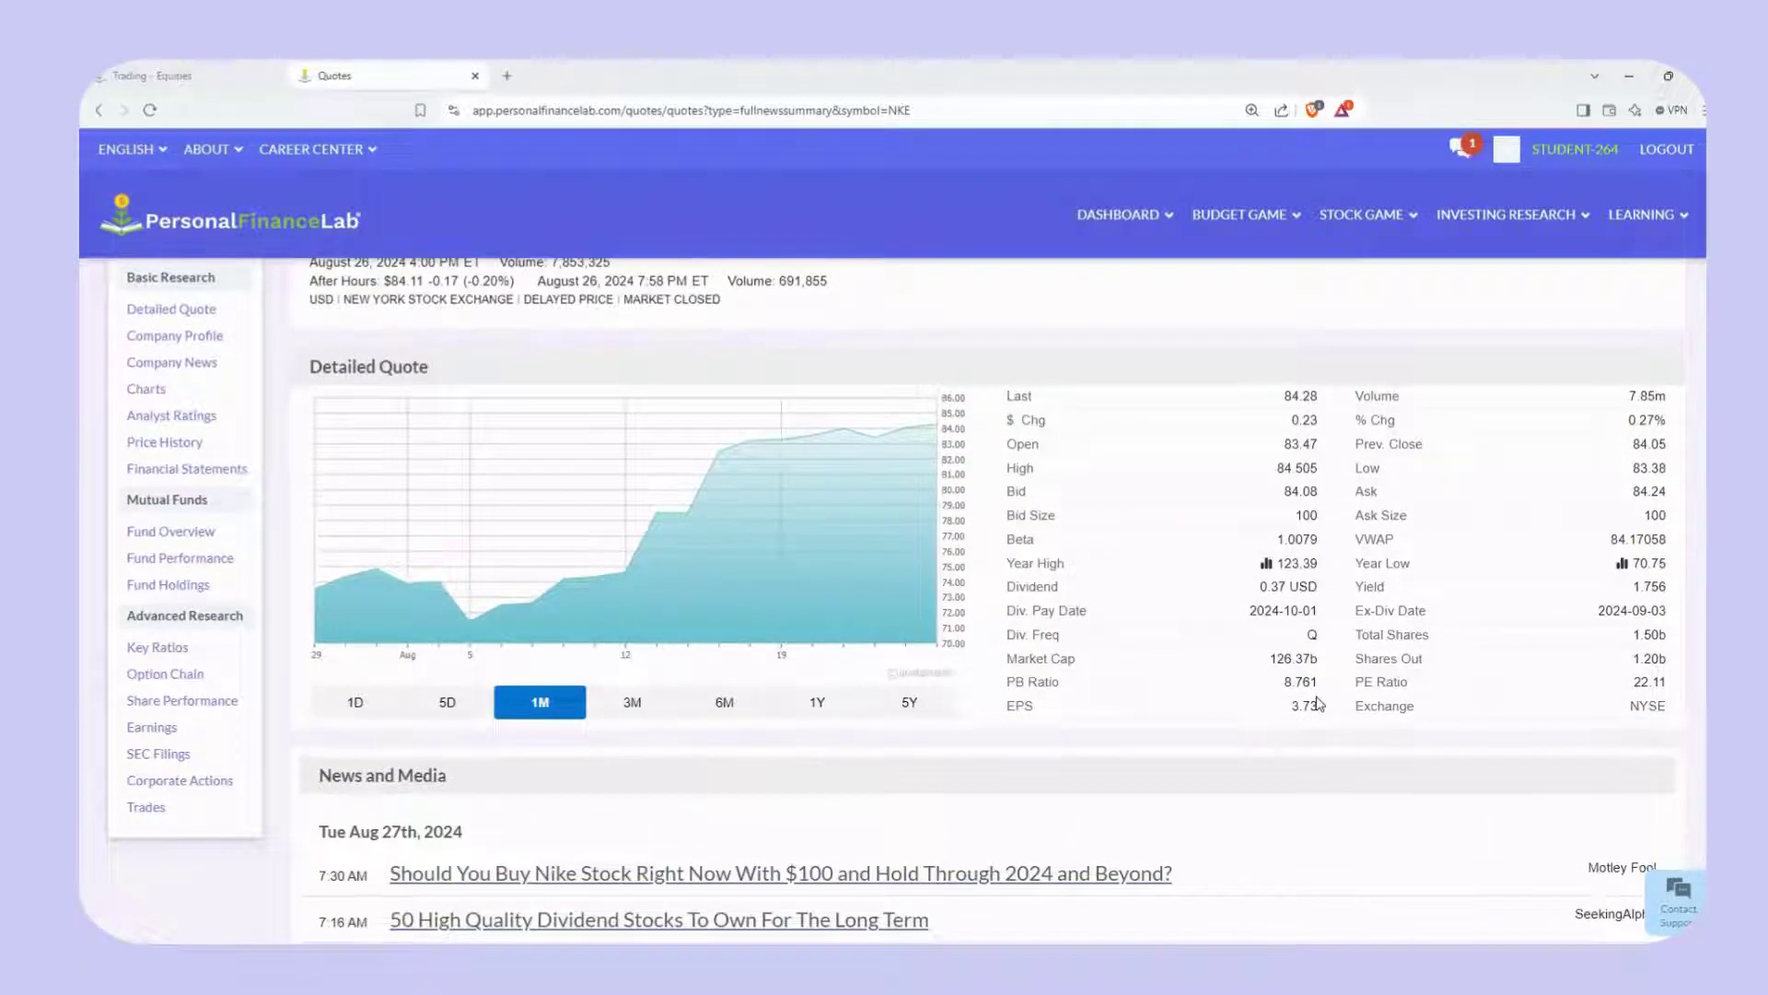
click(909, 705)
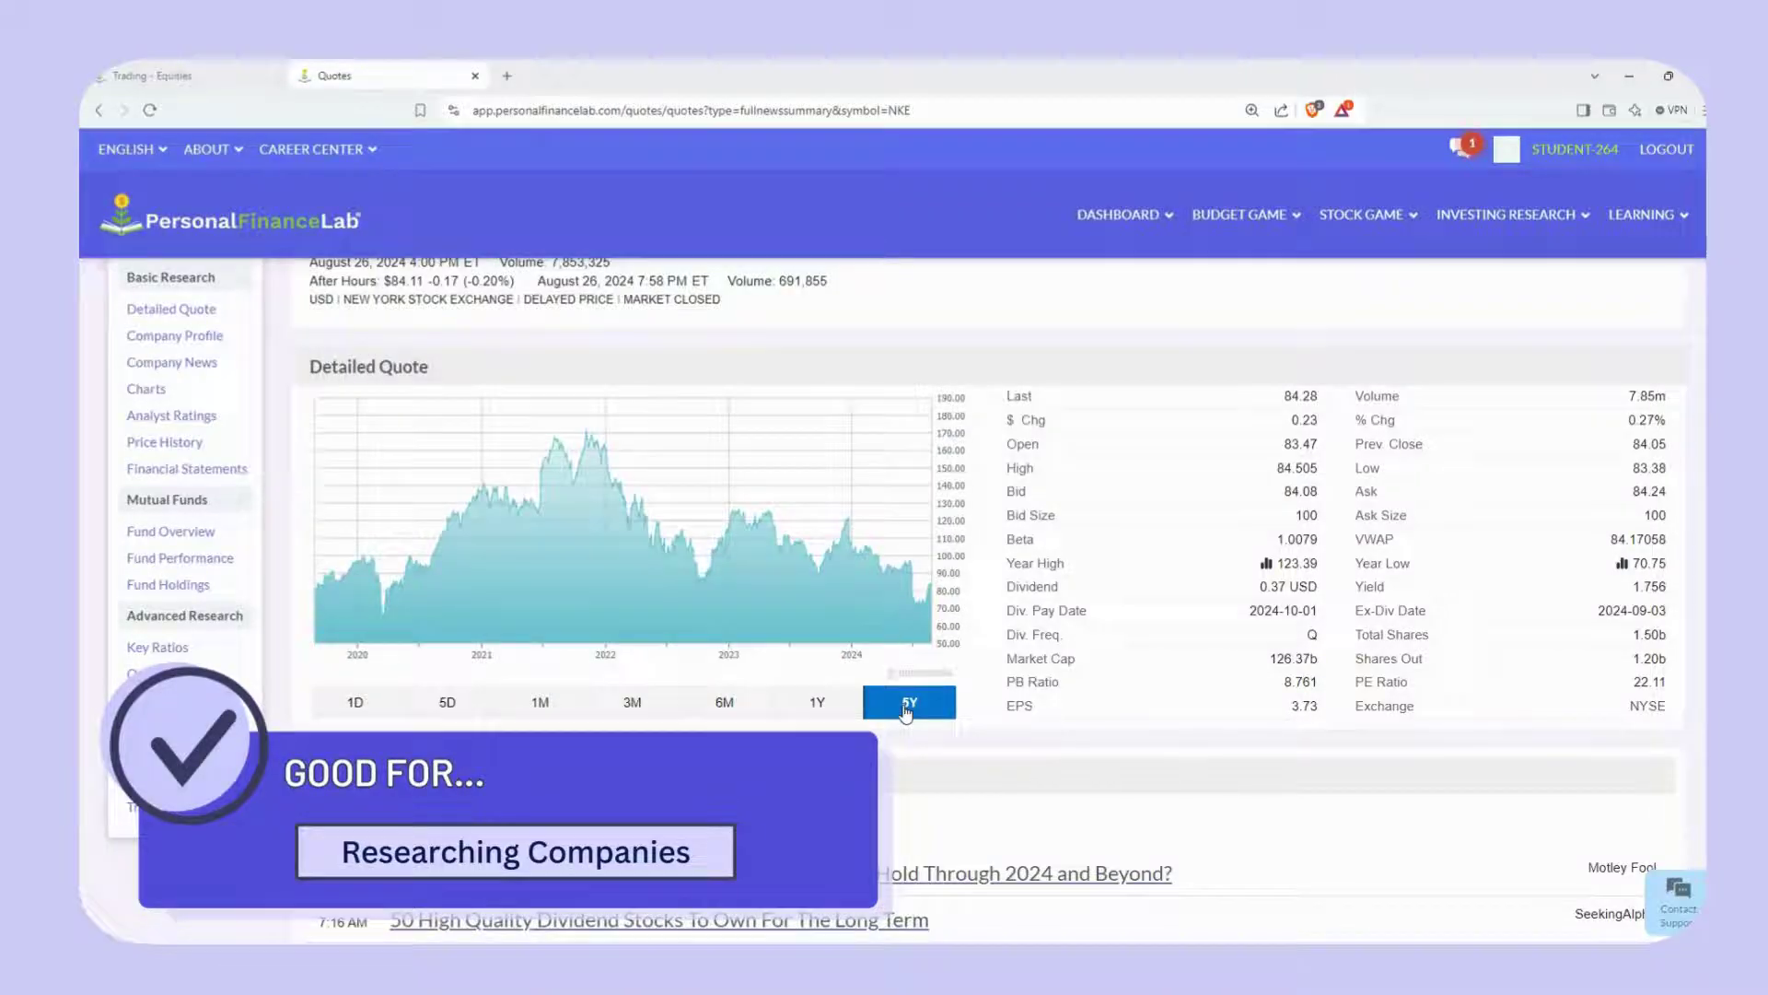
scroll(1430, 699, up, 5)
click(1510, 215)
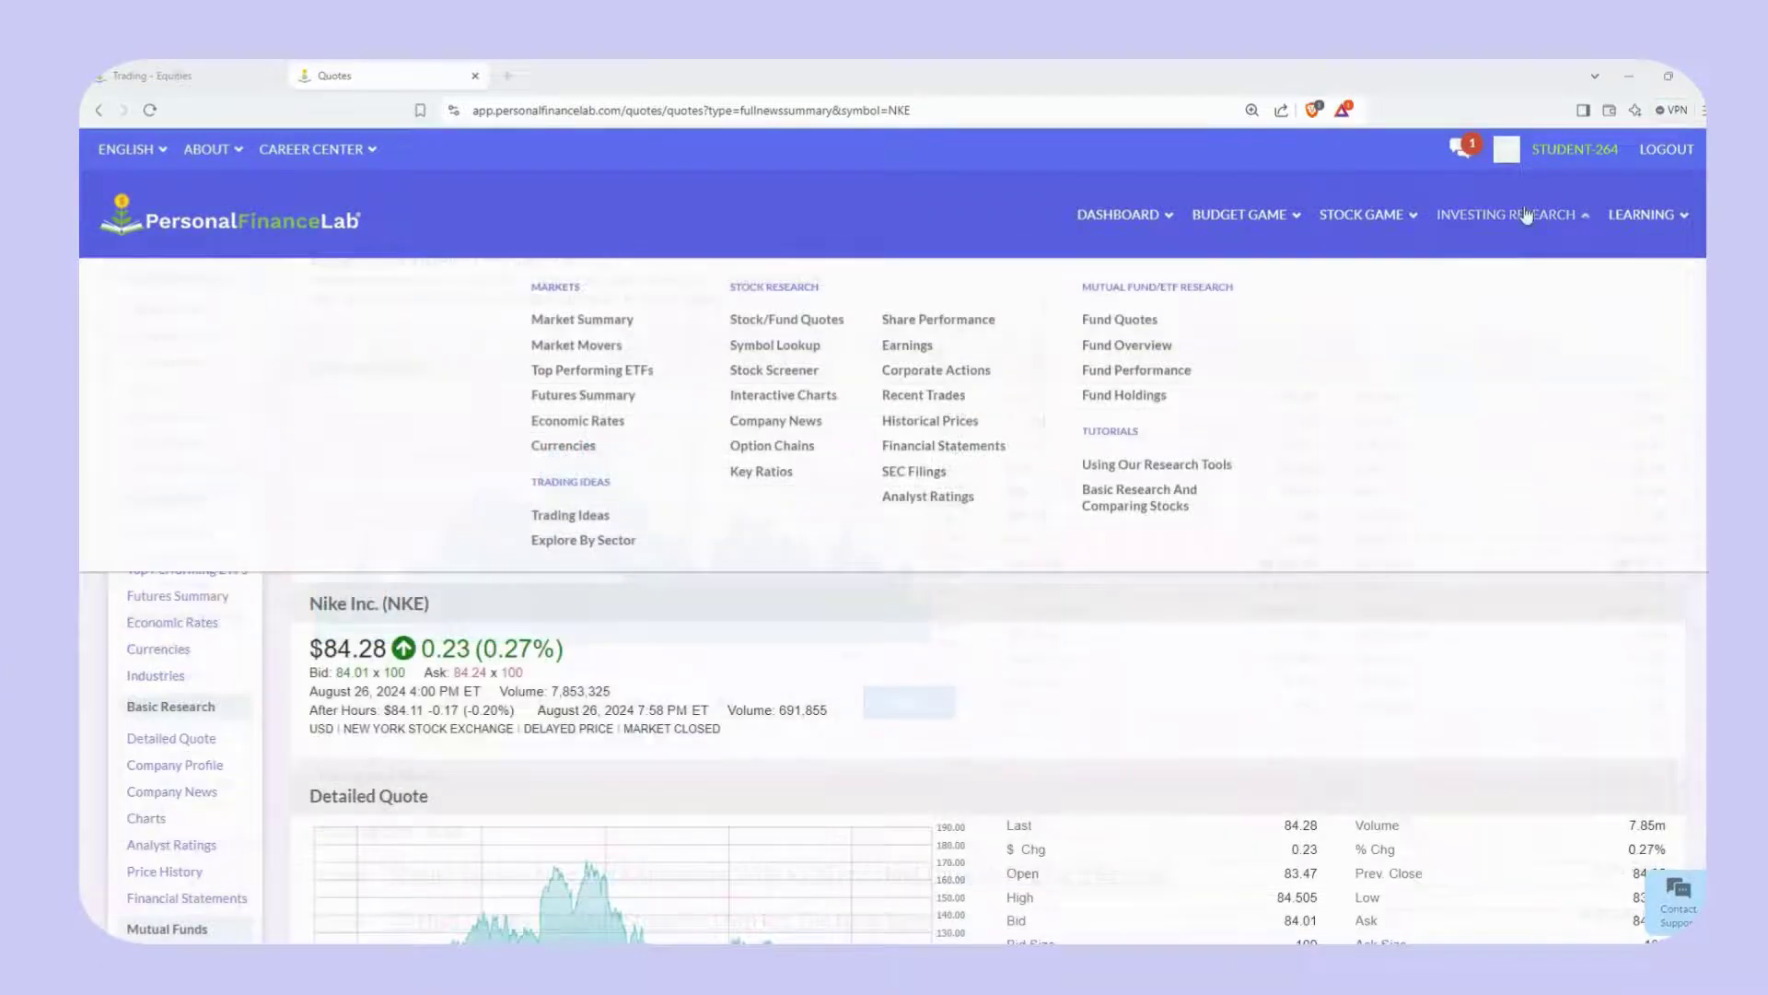
click(772, 348)
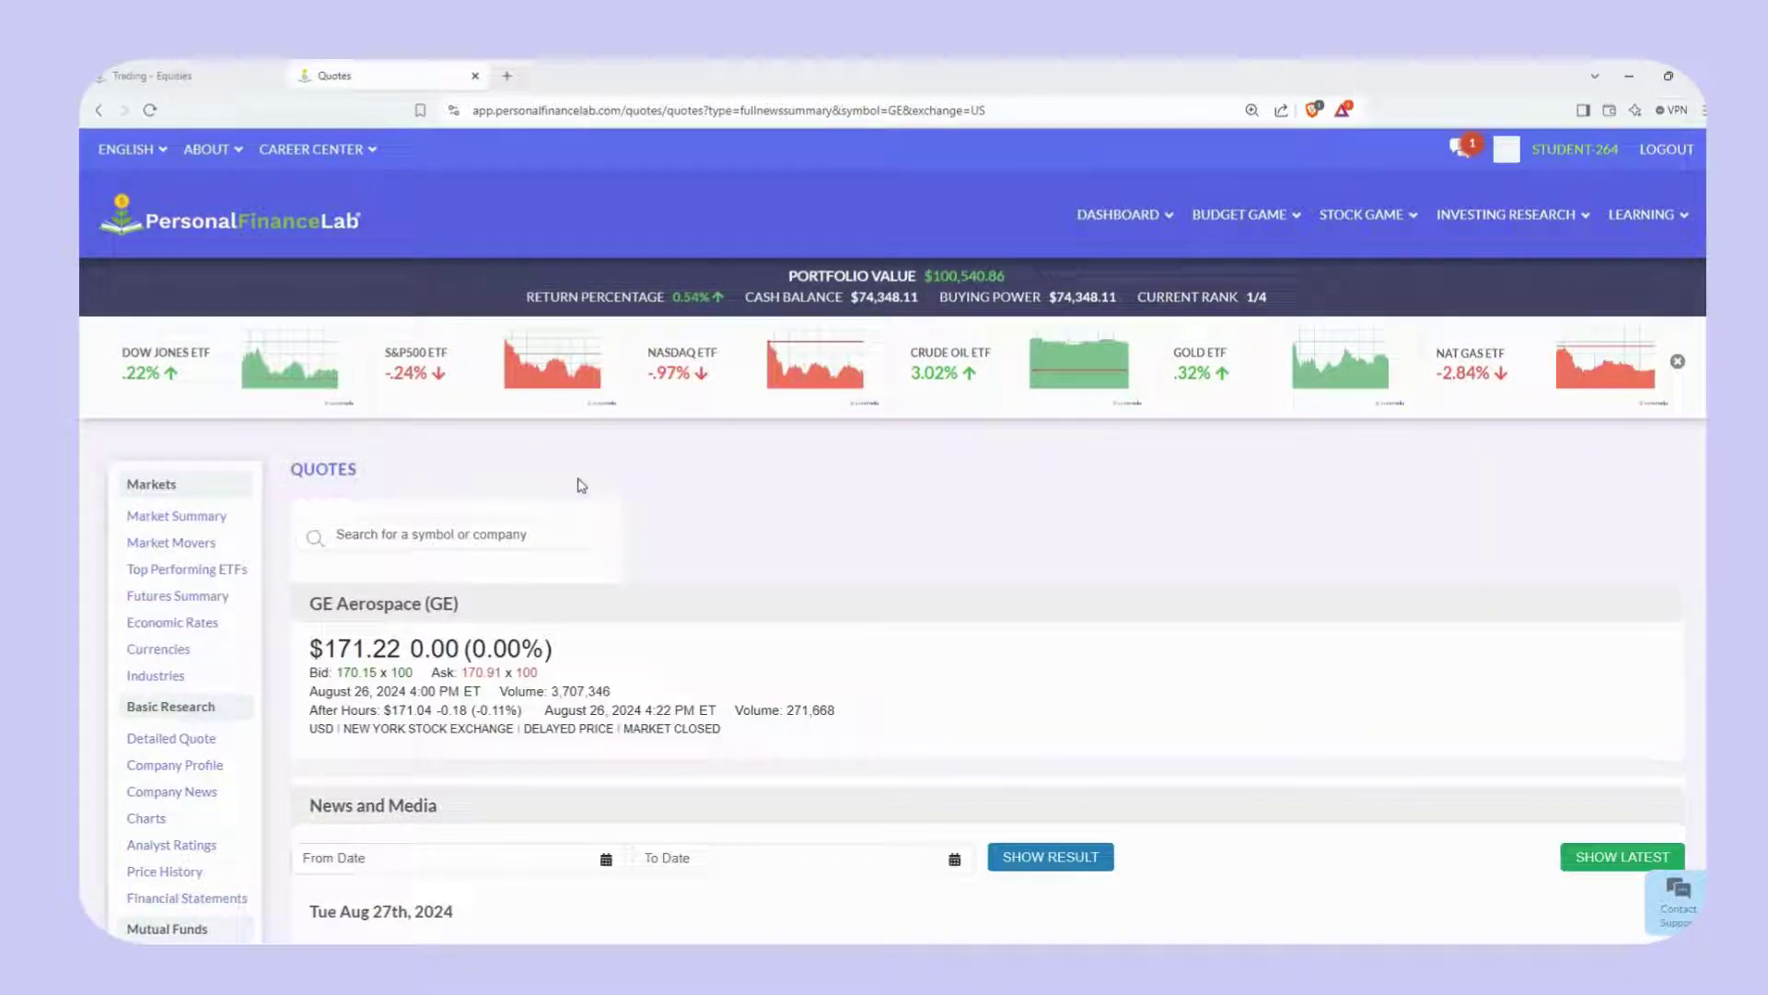
- Search for 'ni' and open the Nike (NKE) quote page
click(372, 536)
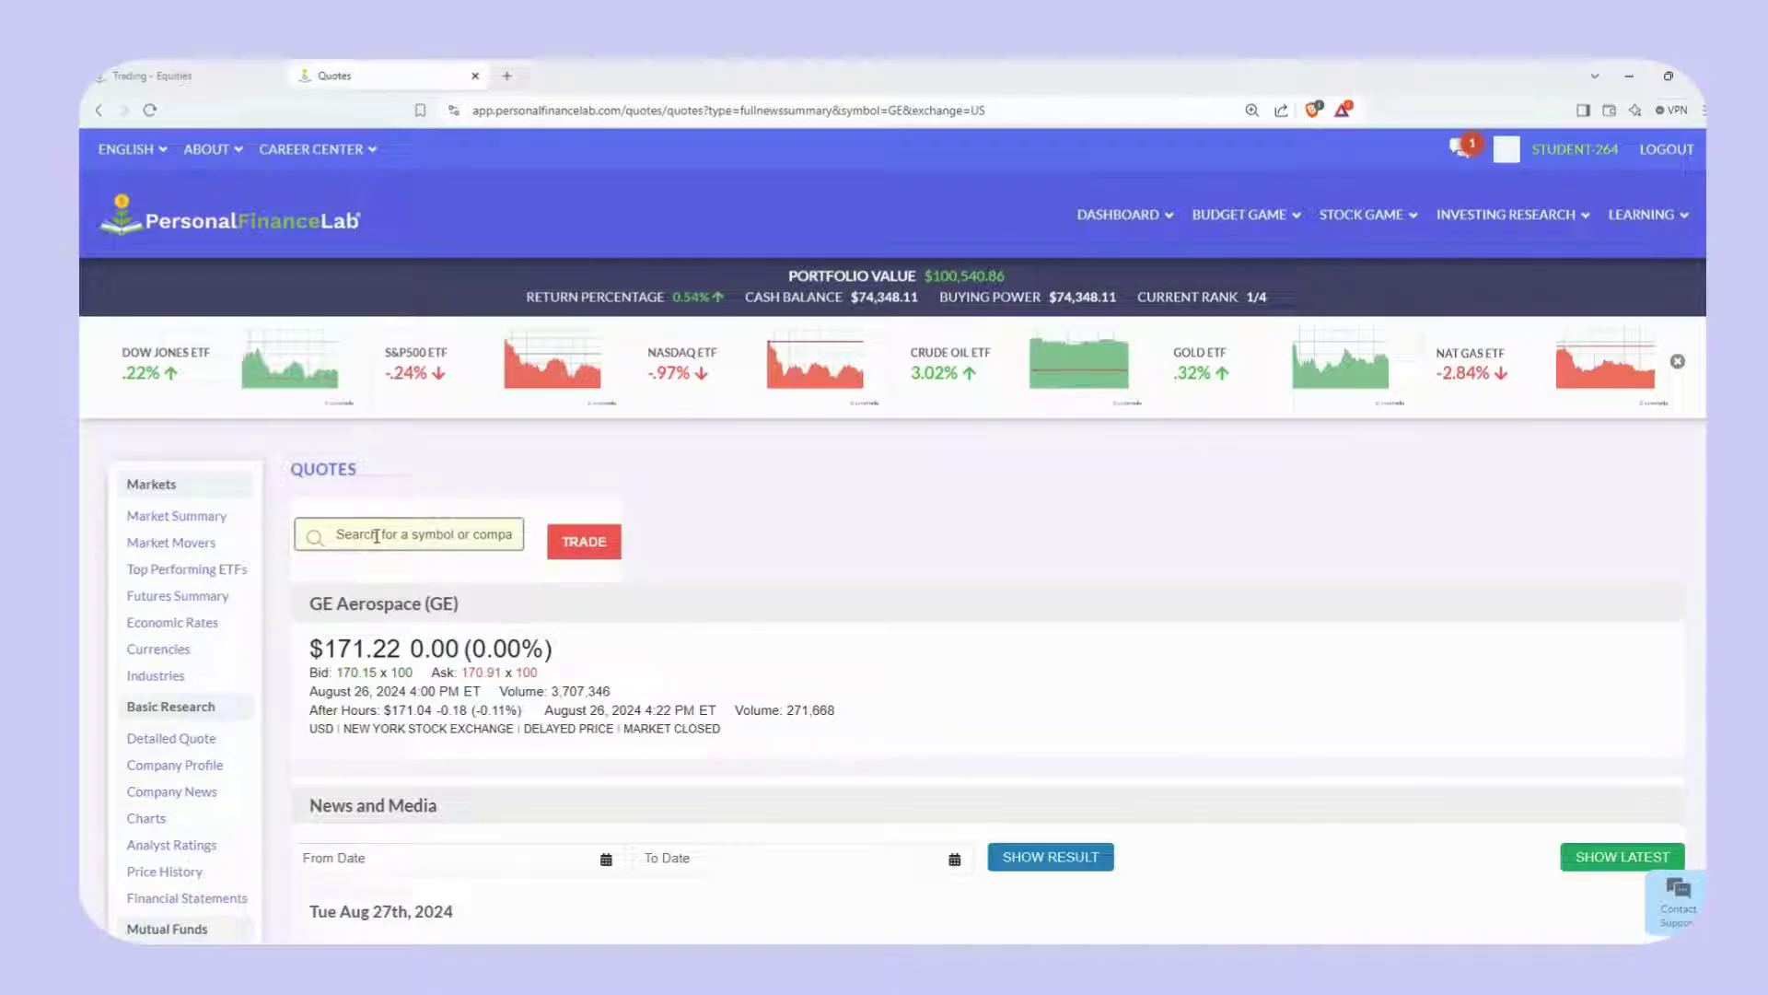
text(nike)
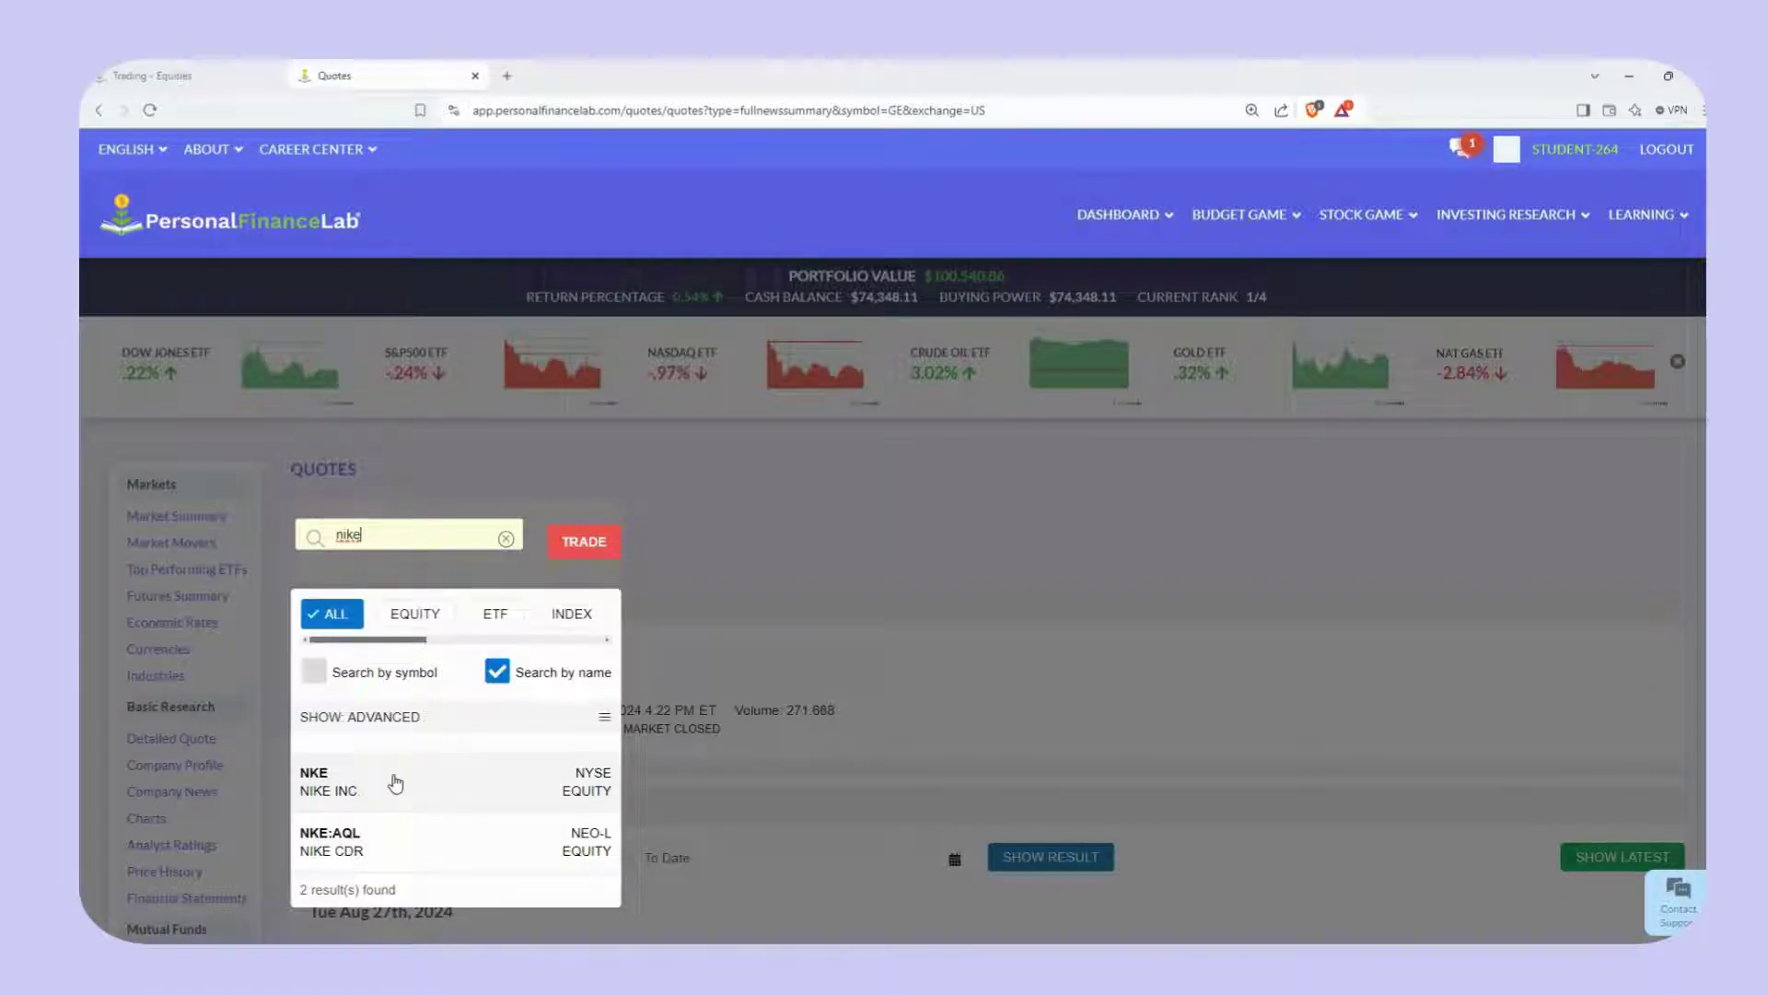
click(470, 782)
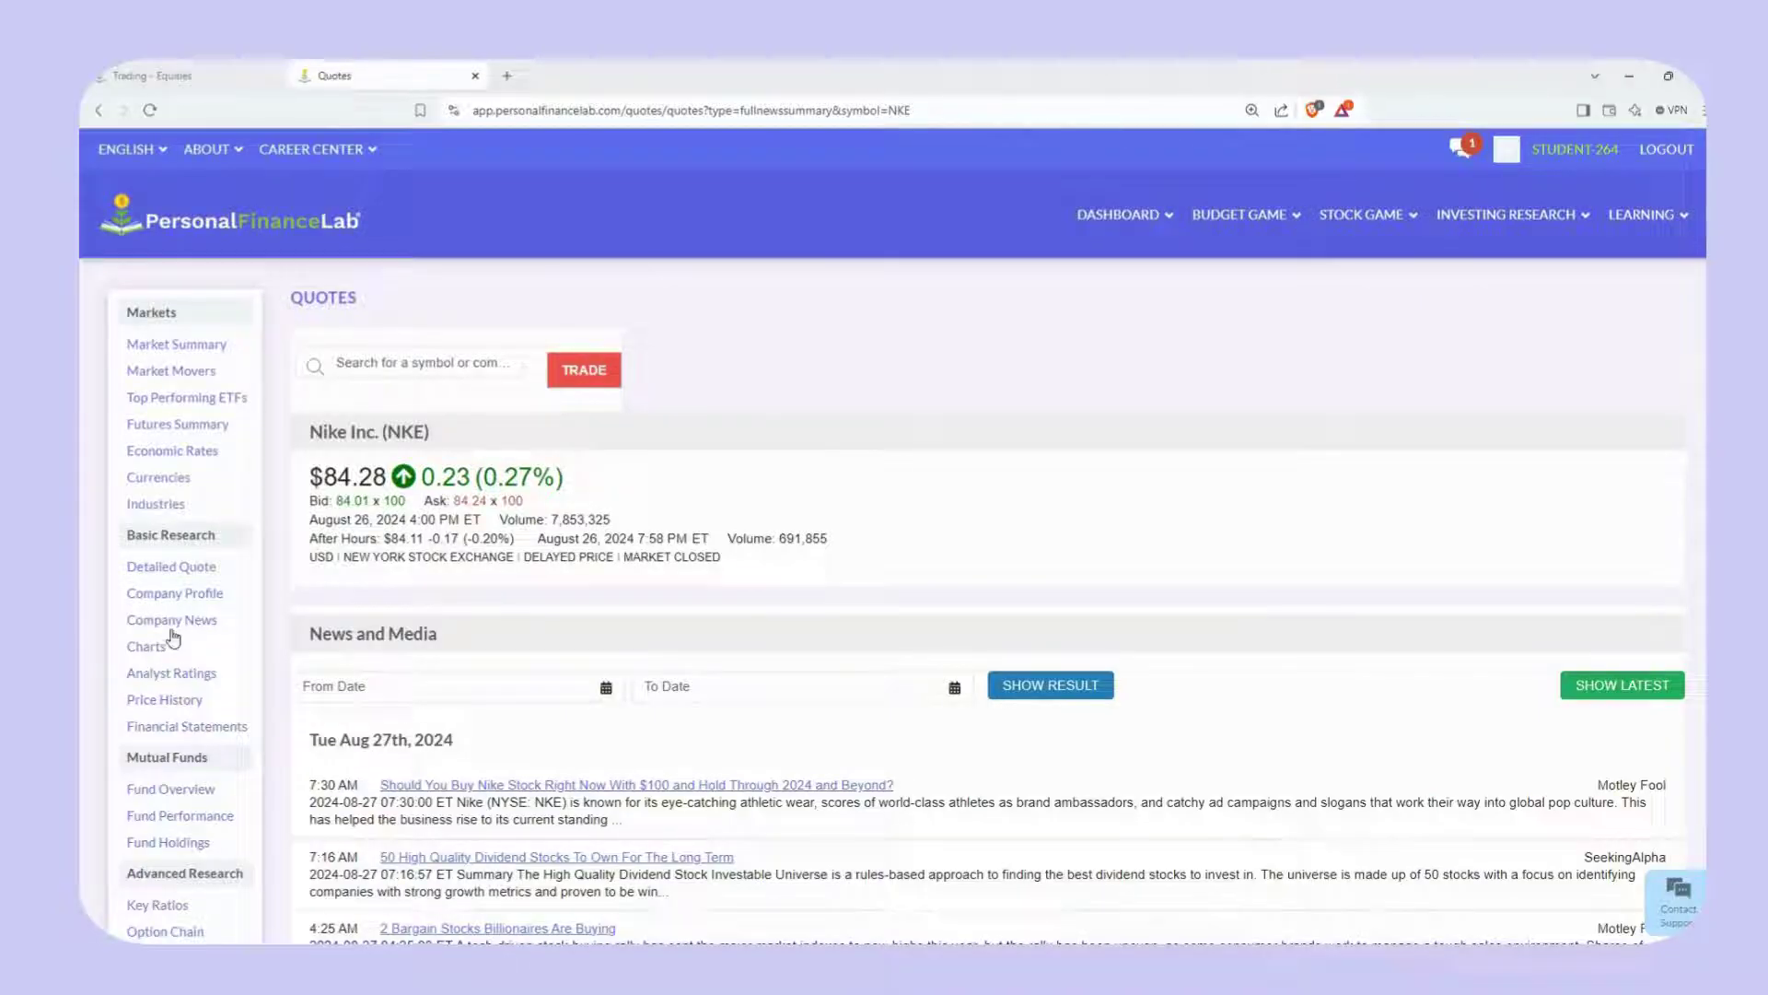
- Show Nike's detailed quote, switching the chart from 1D to 5Y, and browse the news
click(181, 567)
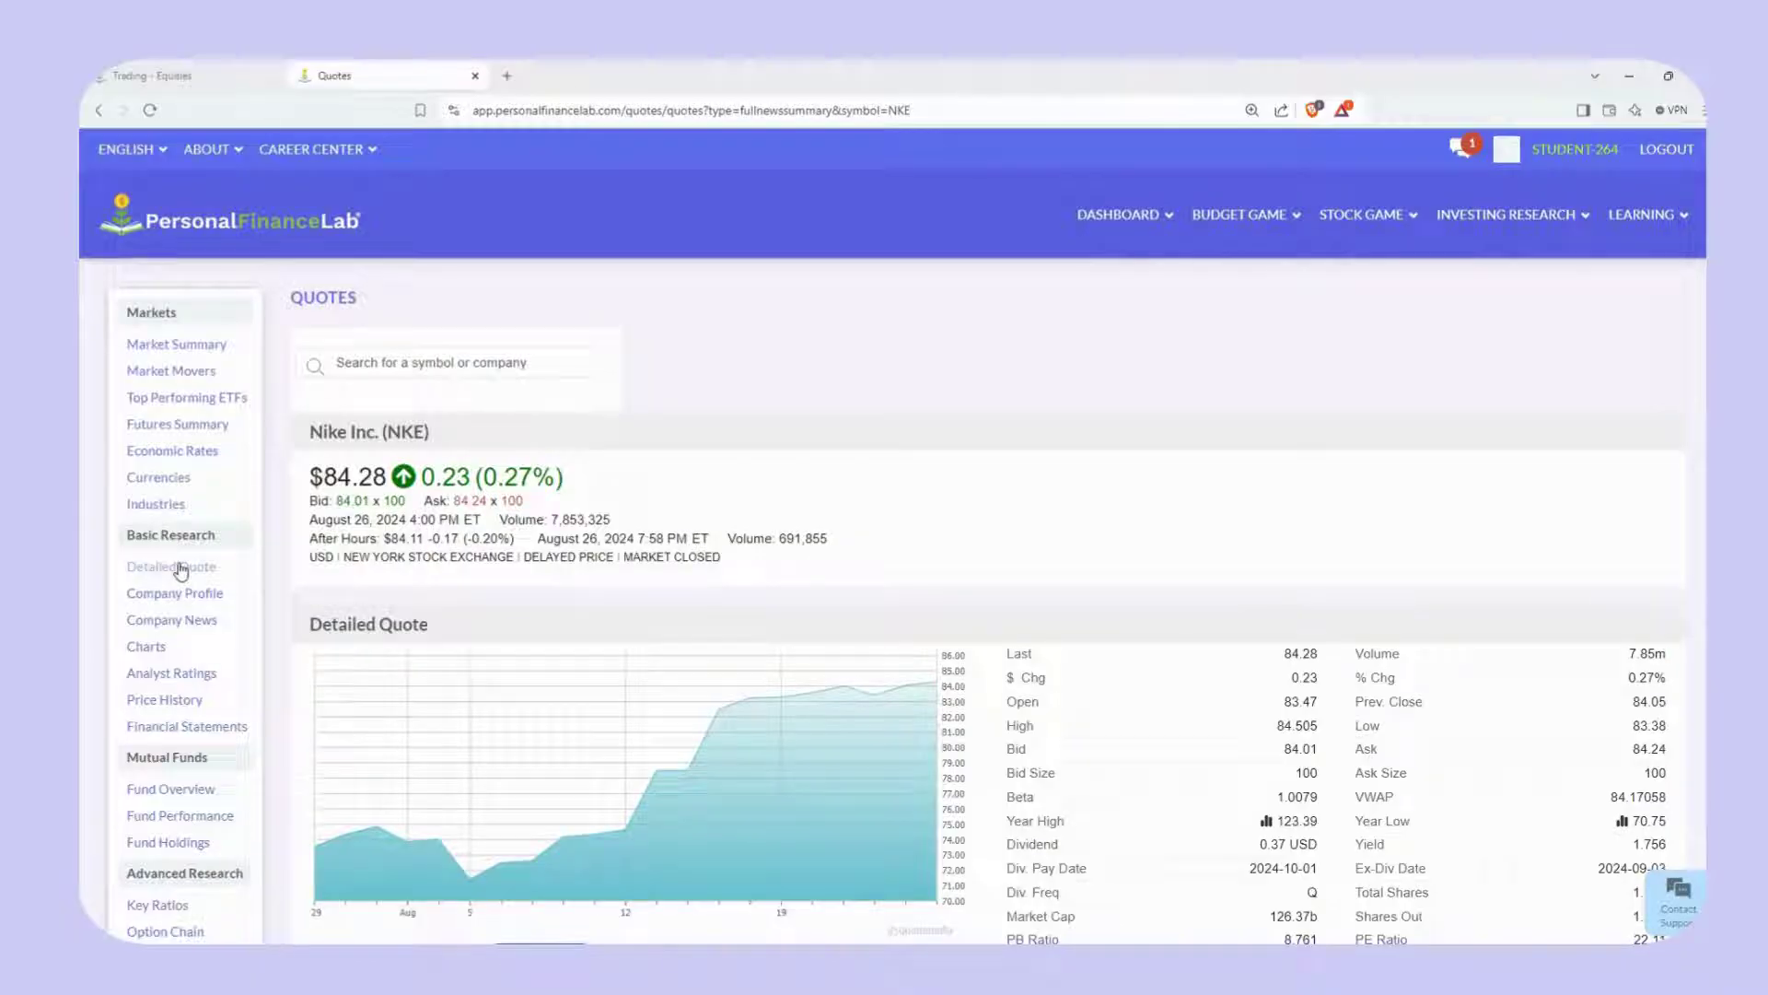
scroll(1326, 570, down, 1)
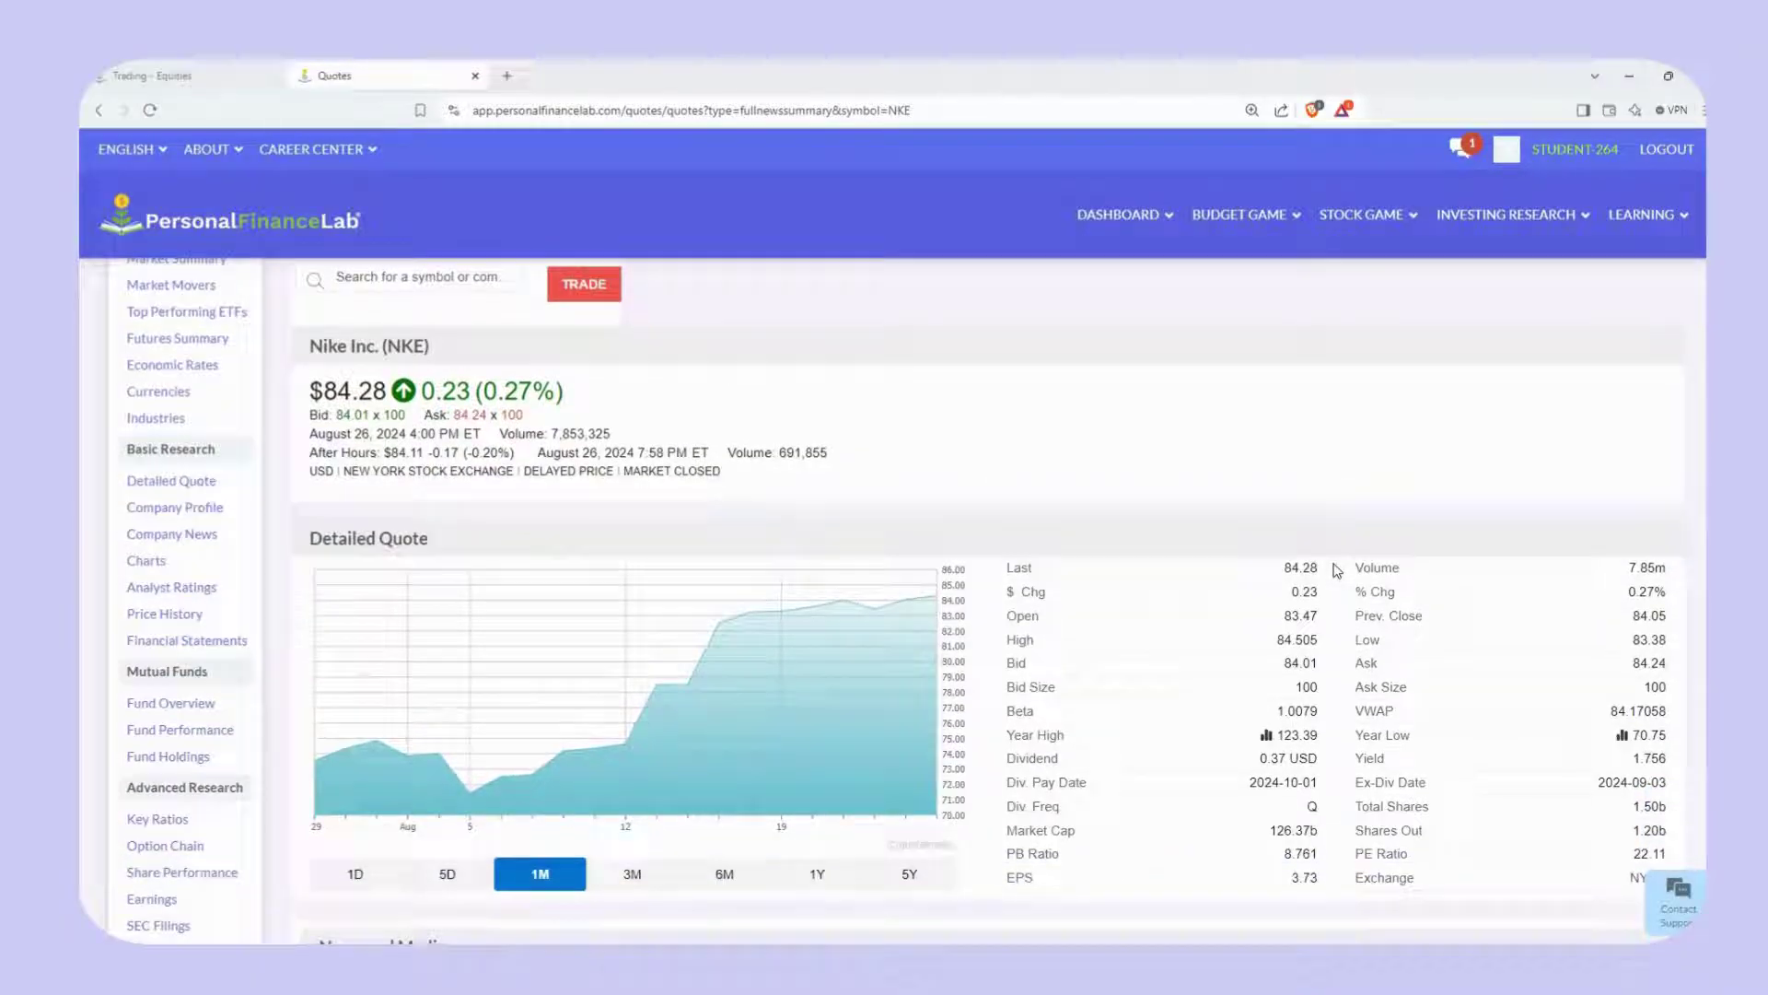
click(352, 875)
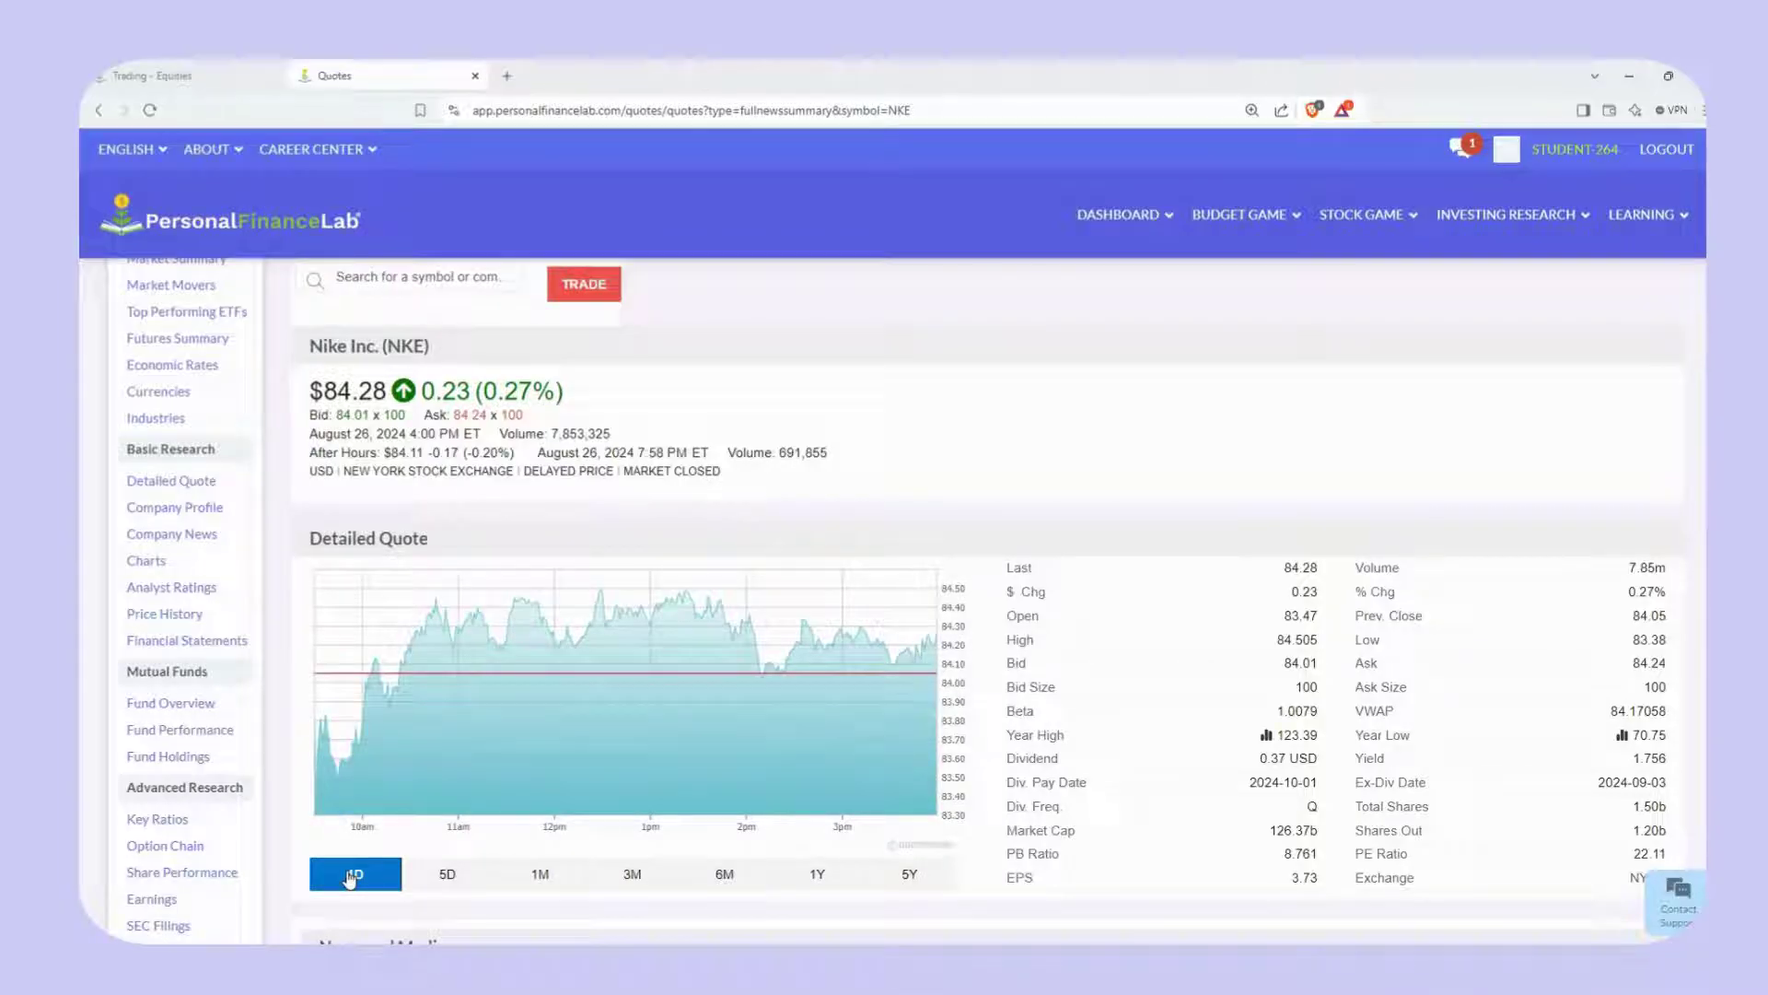
click(909, 873)
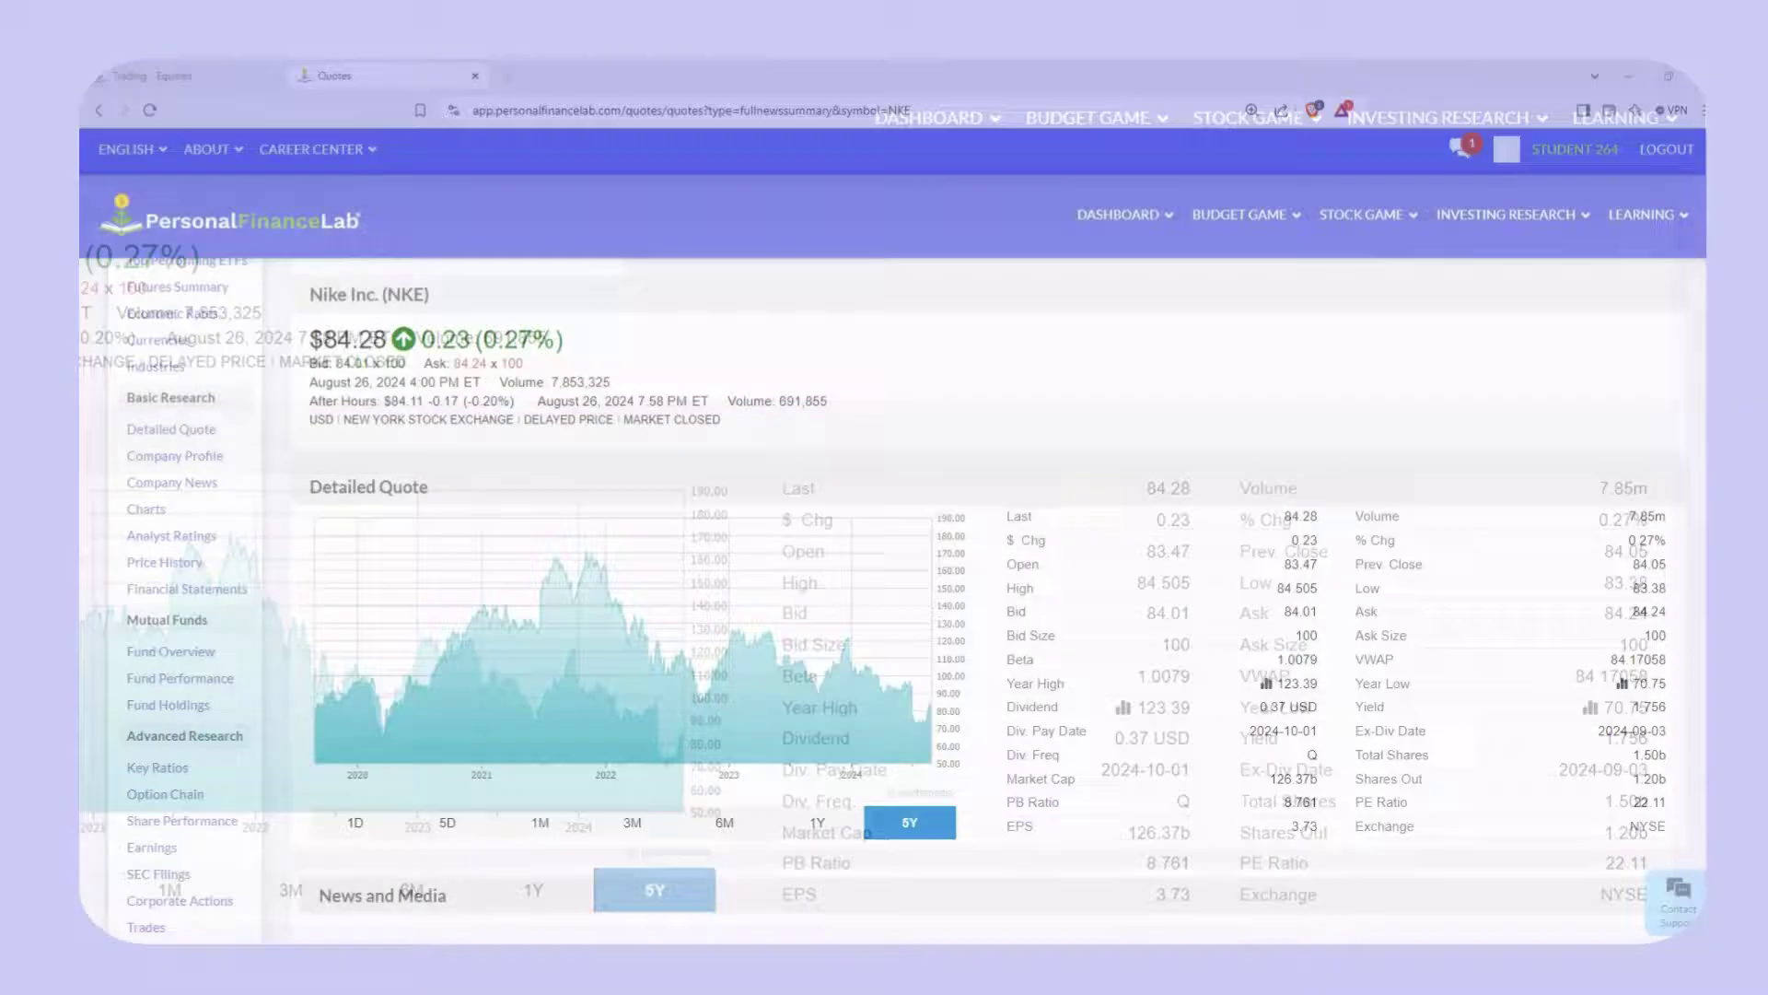
scroll(985, 598, down, 1)
scroll(985, 599, down, 4)
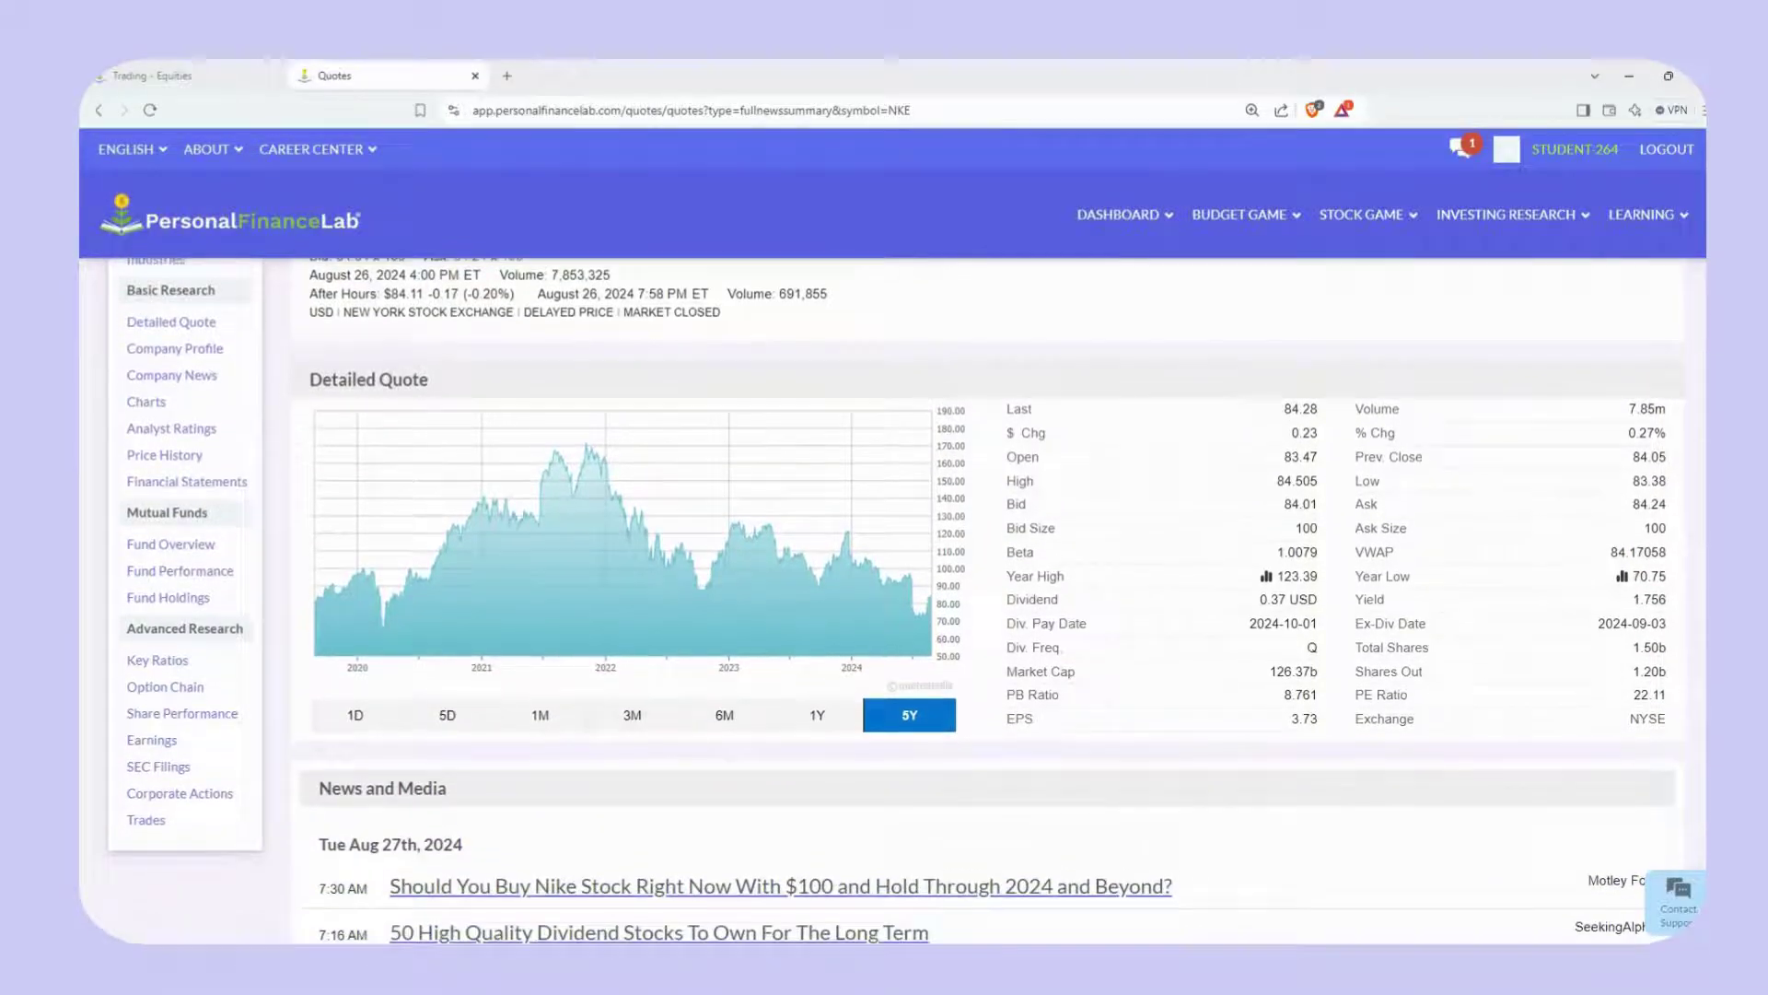
scroll(985, 598, down, 2)
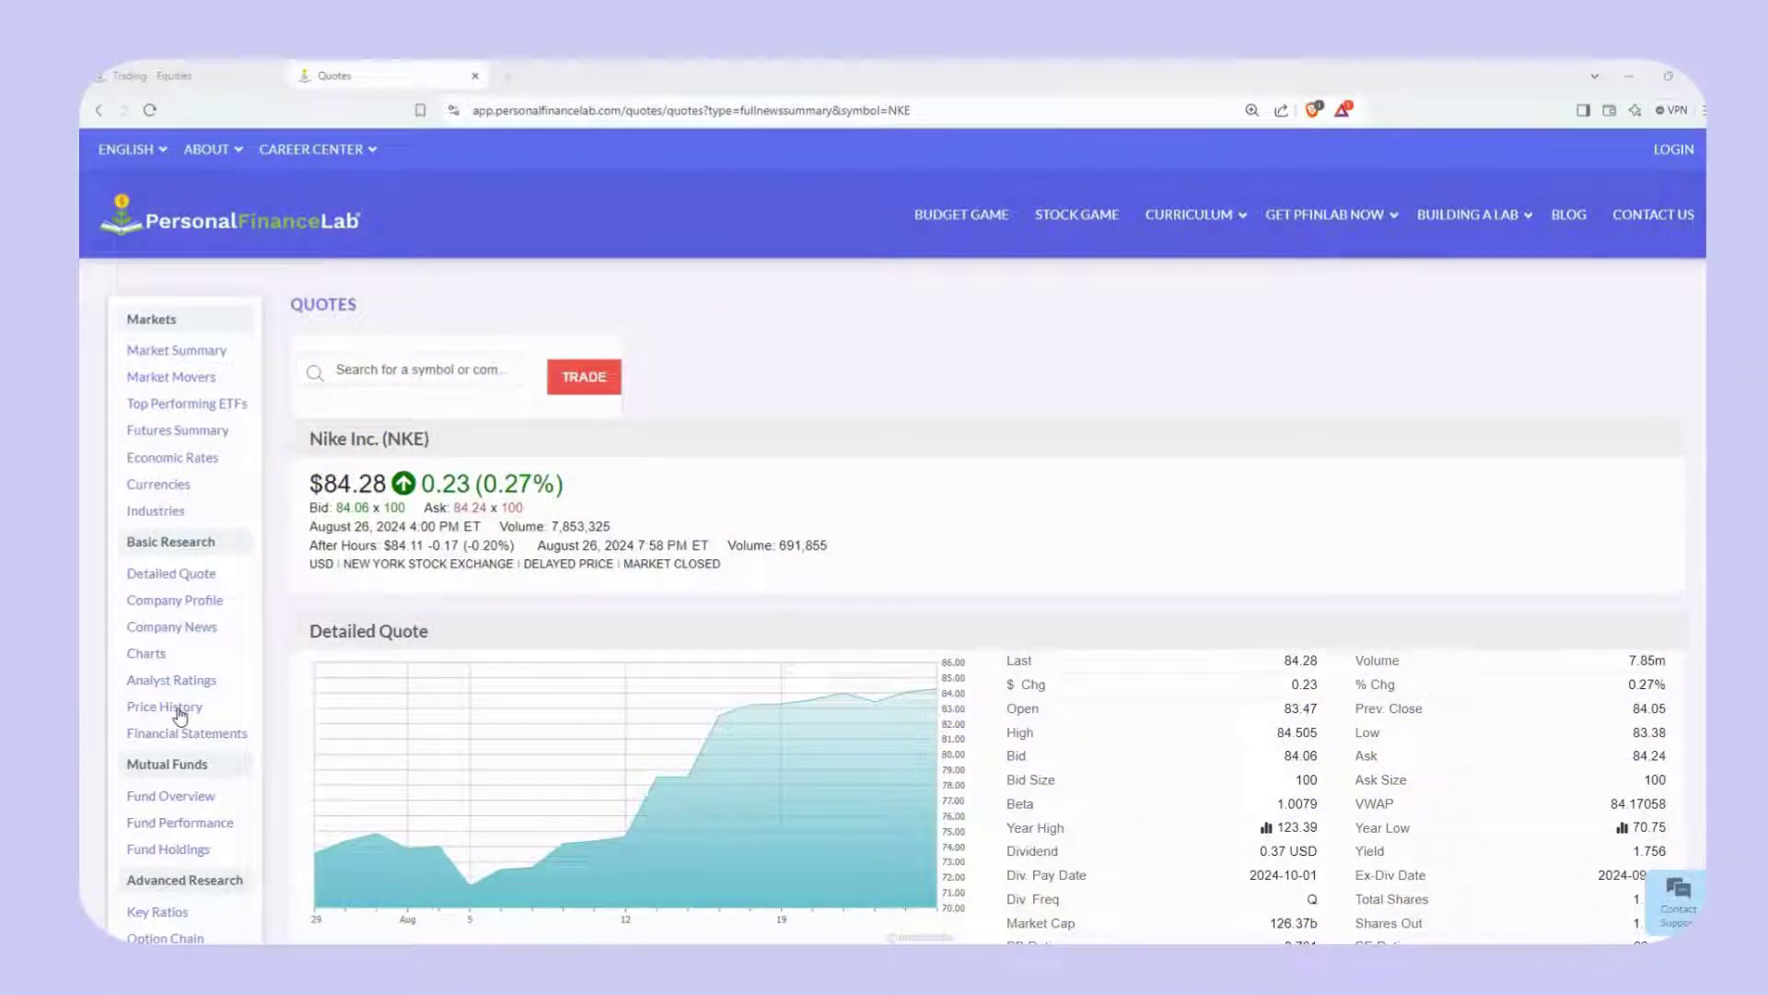
- Open Nike's price history candlestick chart
click(143, 707)
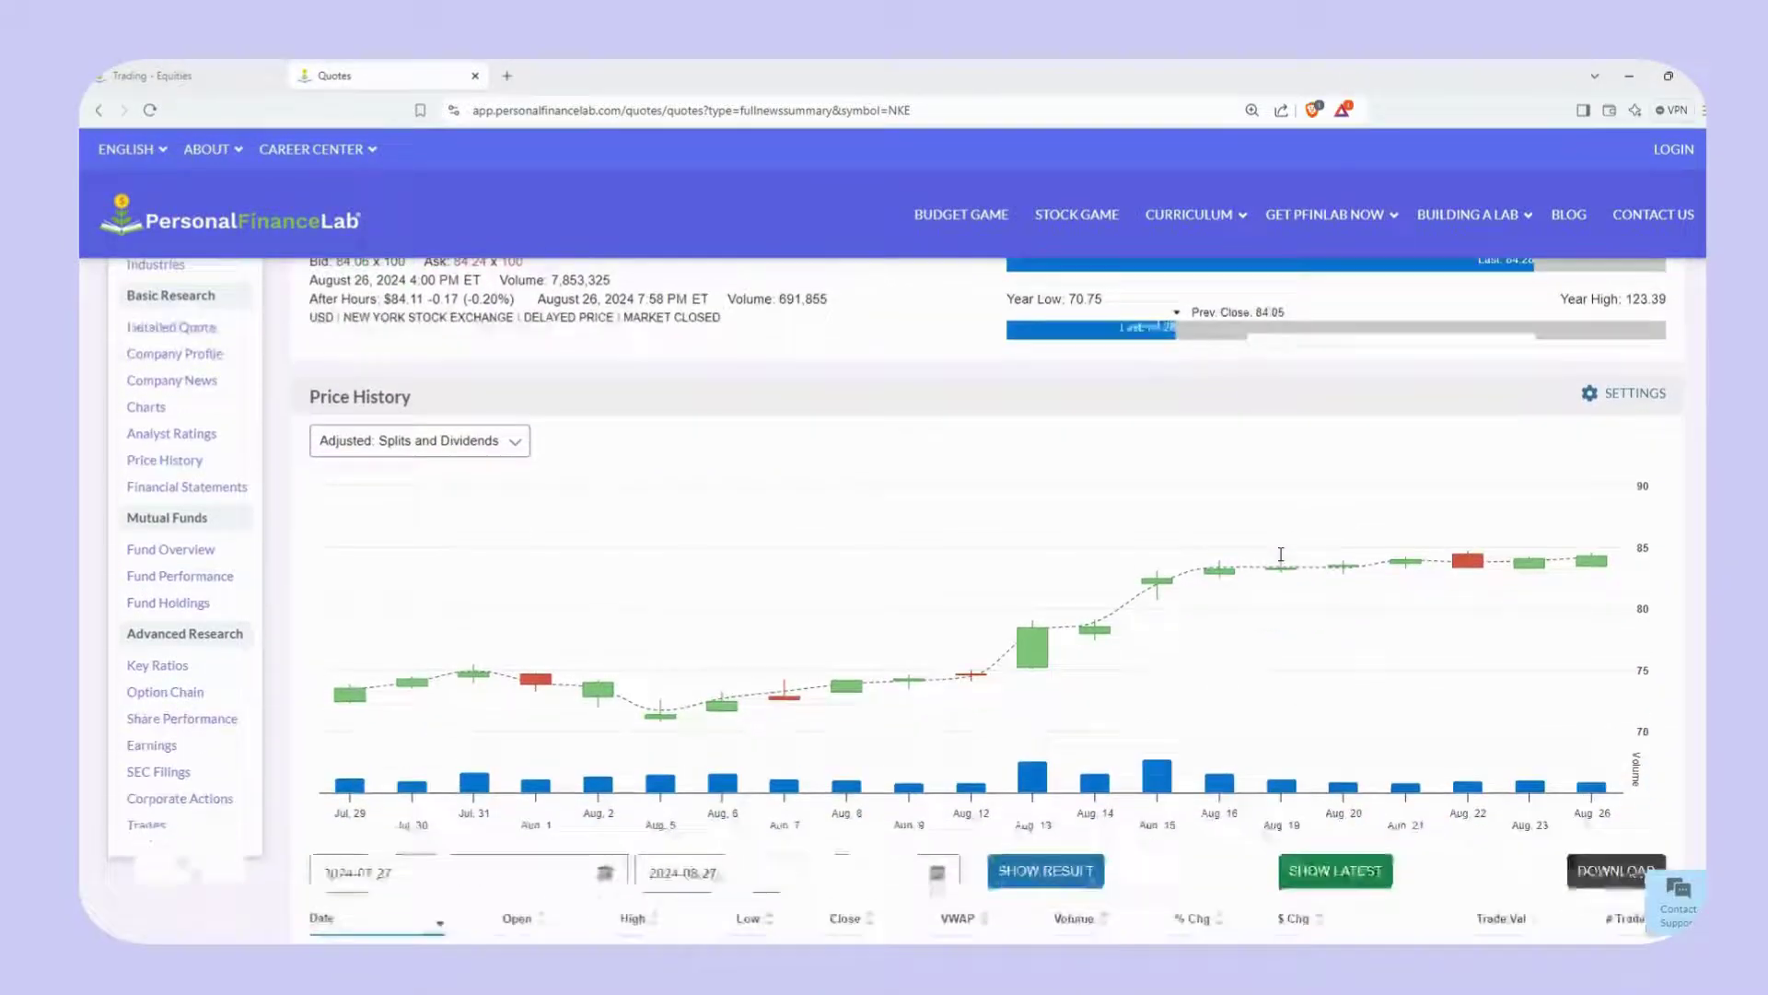
mouse_move(1279, 485)
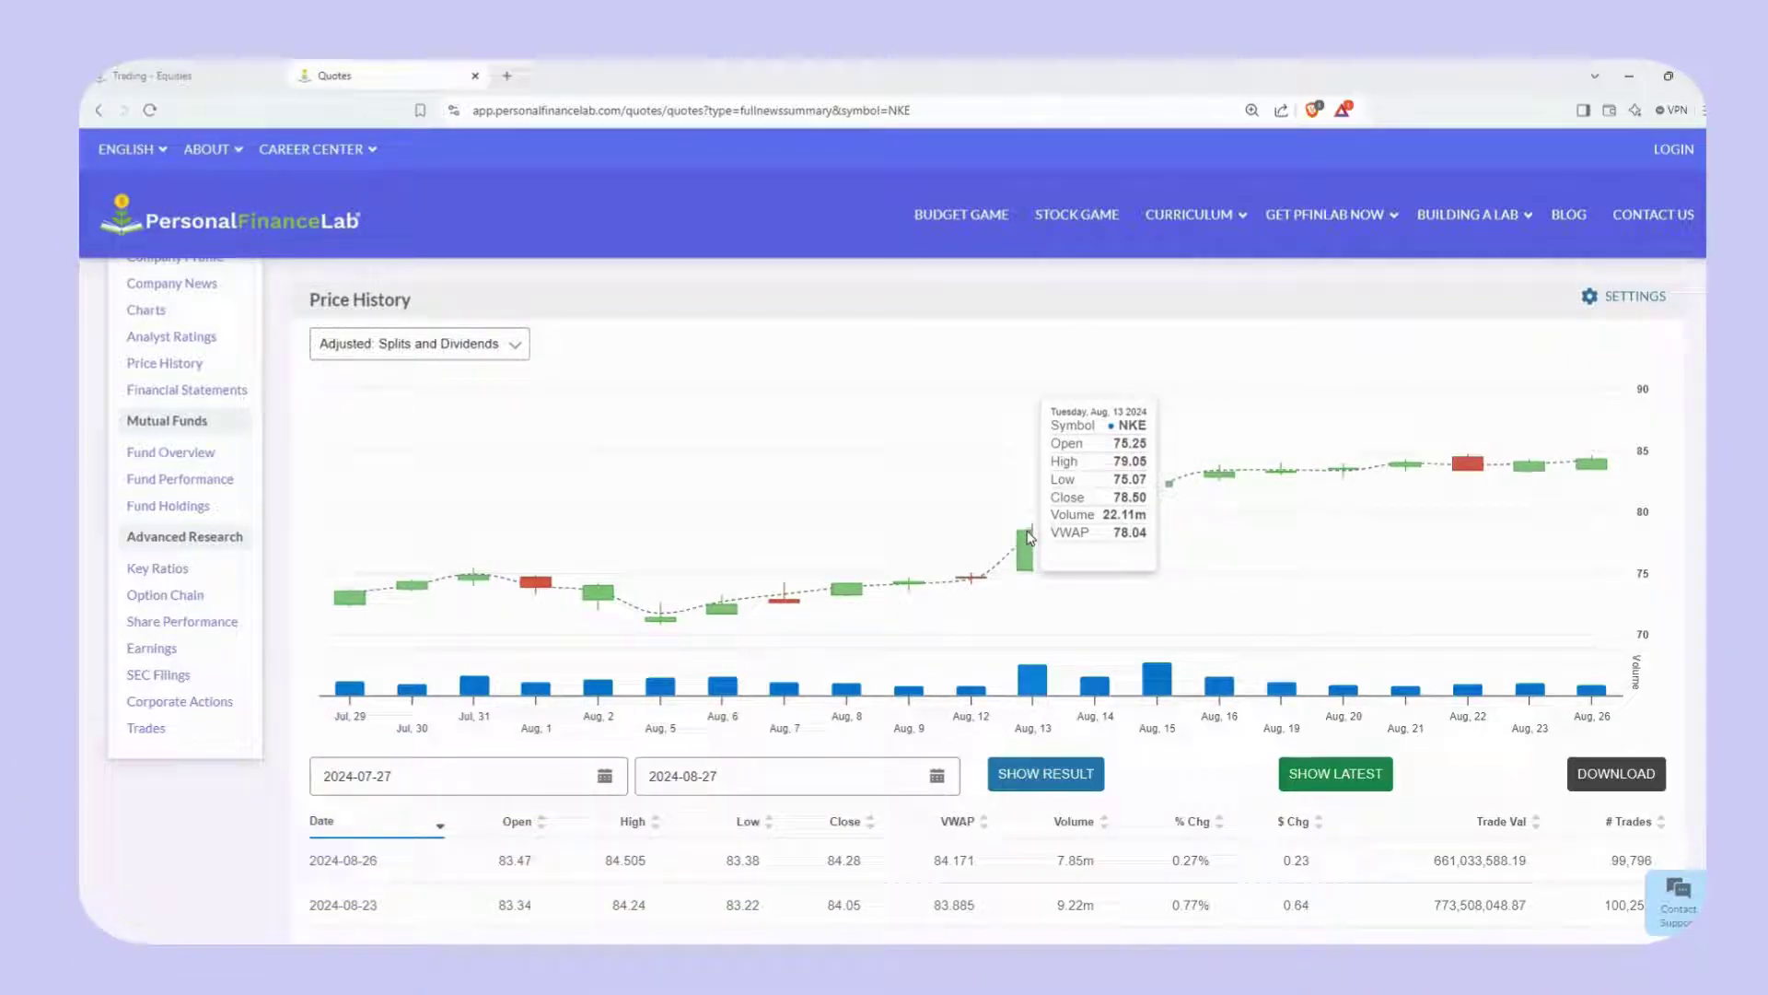
scroll(1032, 553, down, 3)
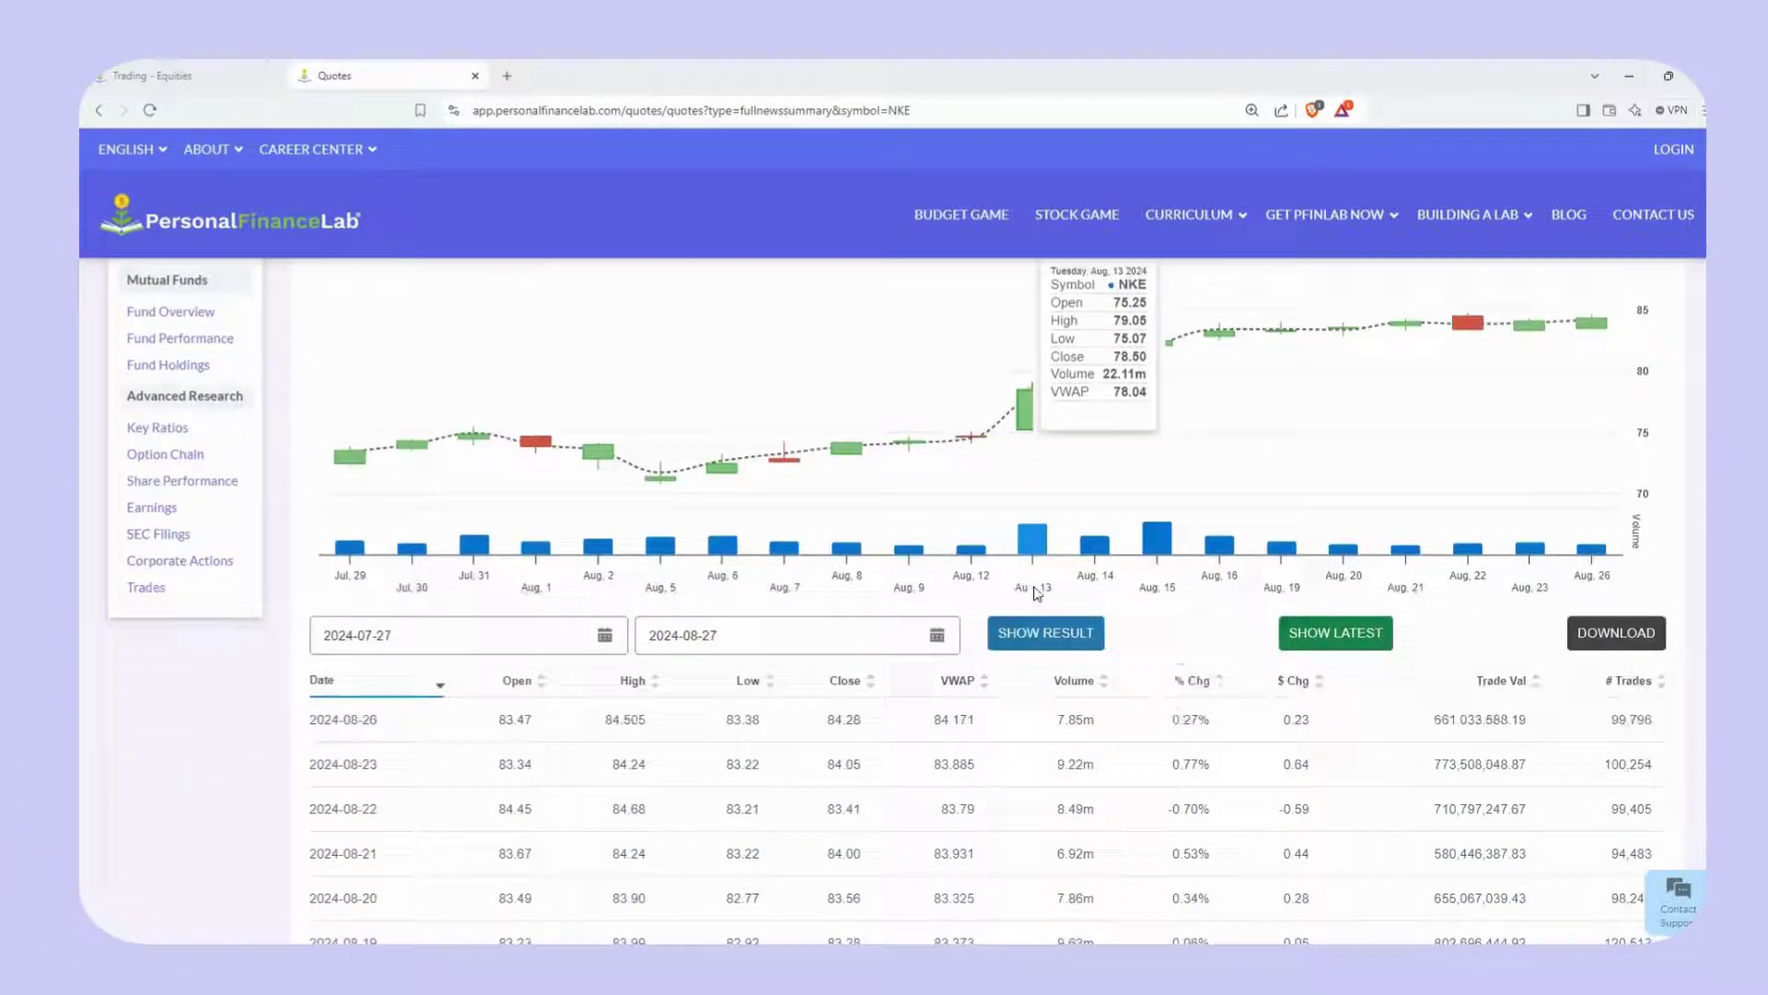
scroll(1035, 594, down, 2)
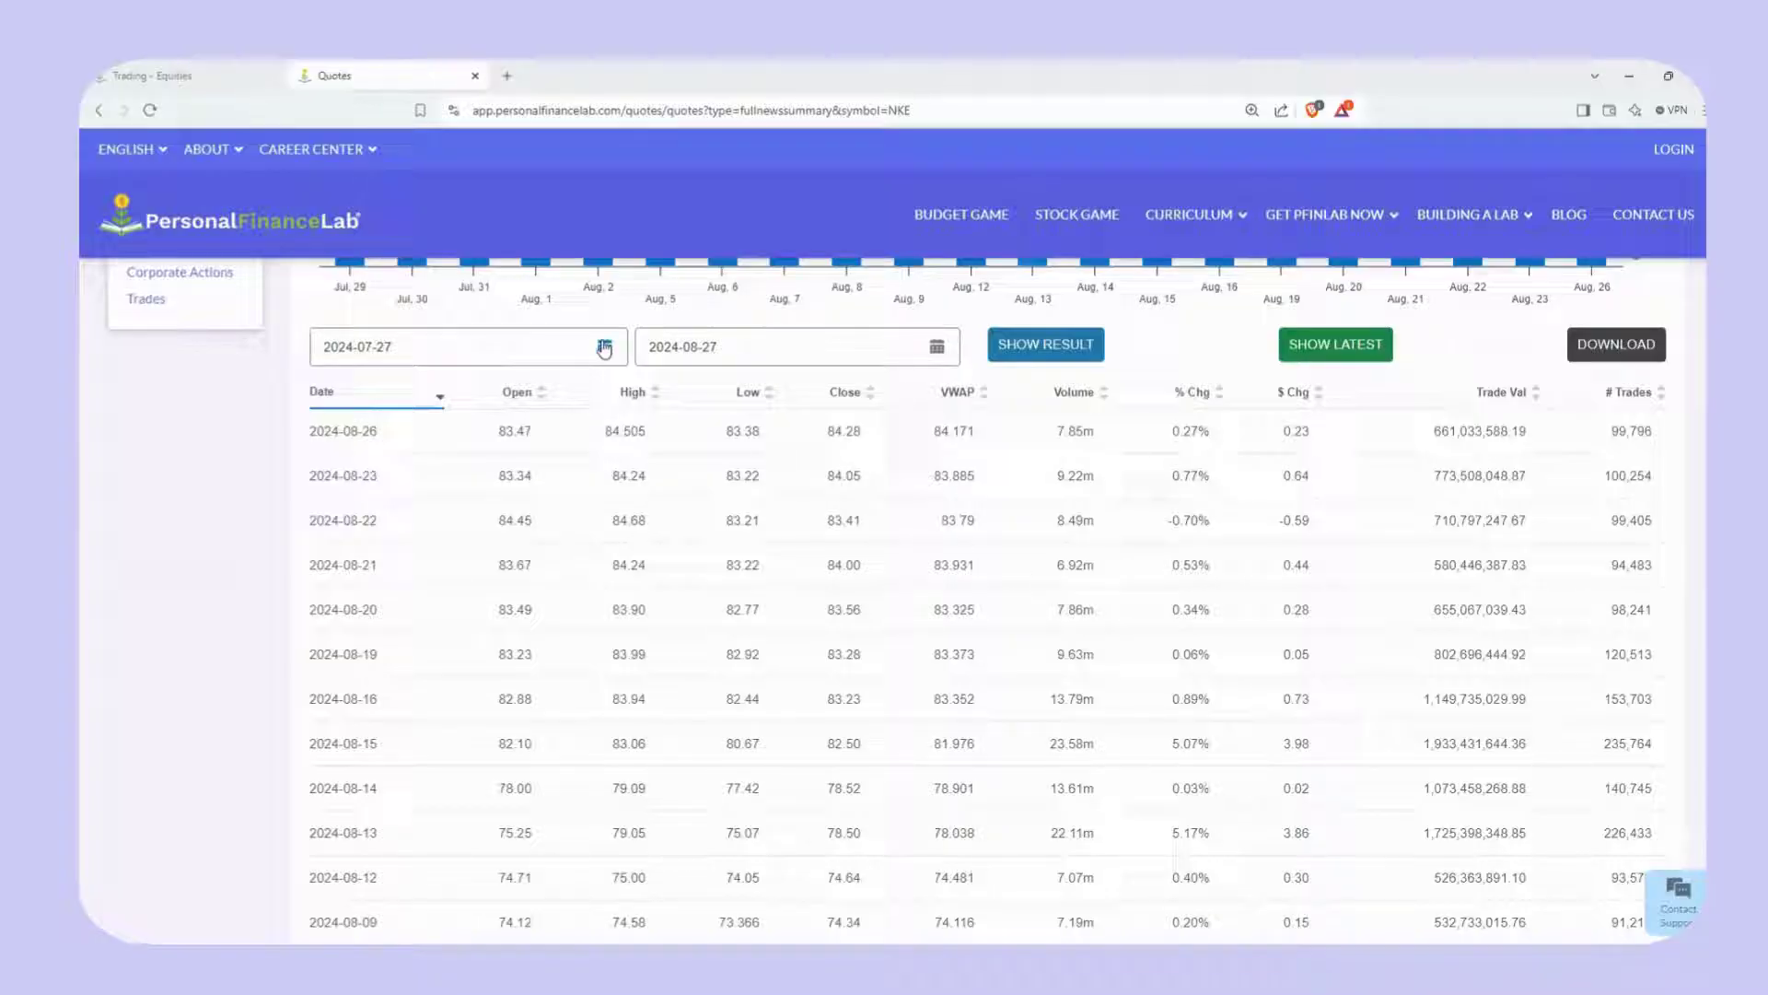
- Set the price history start date to April 1, 2024 and bring up the download options
click(603, 348)
click(559, 404)
click(559, 404)
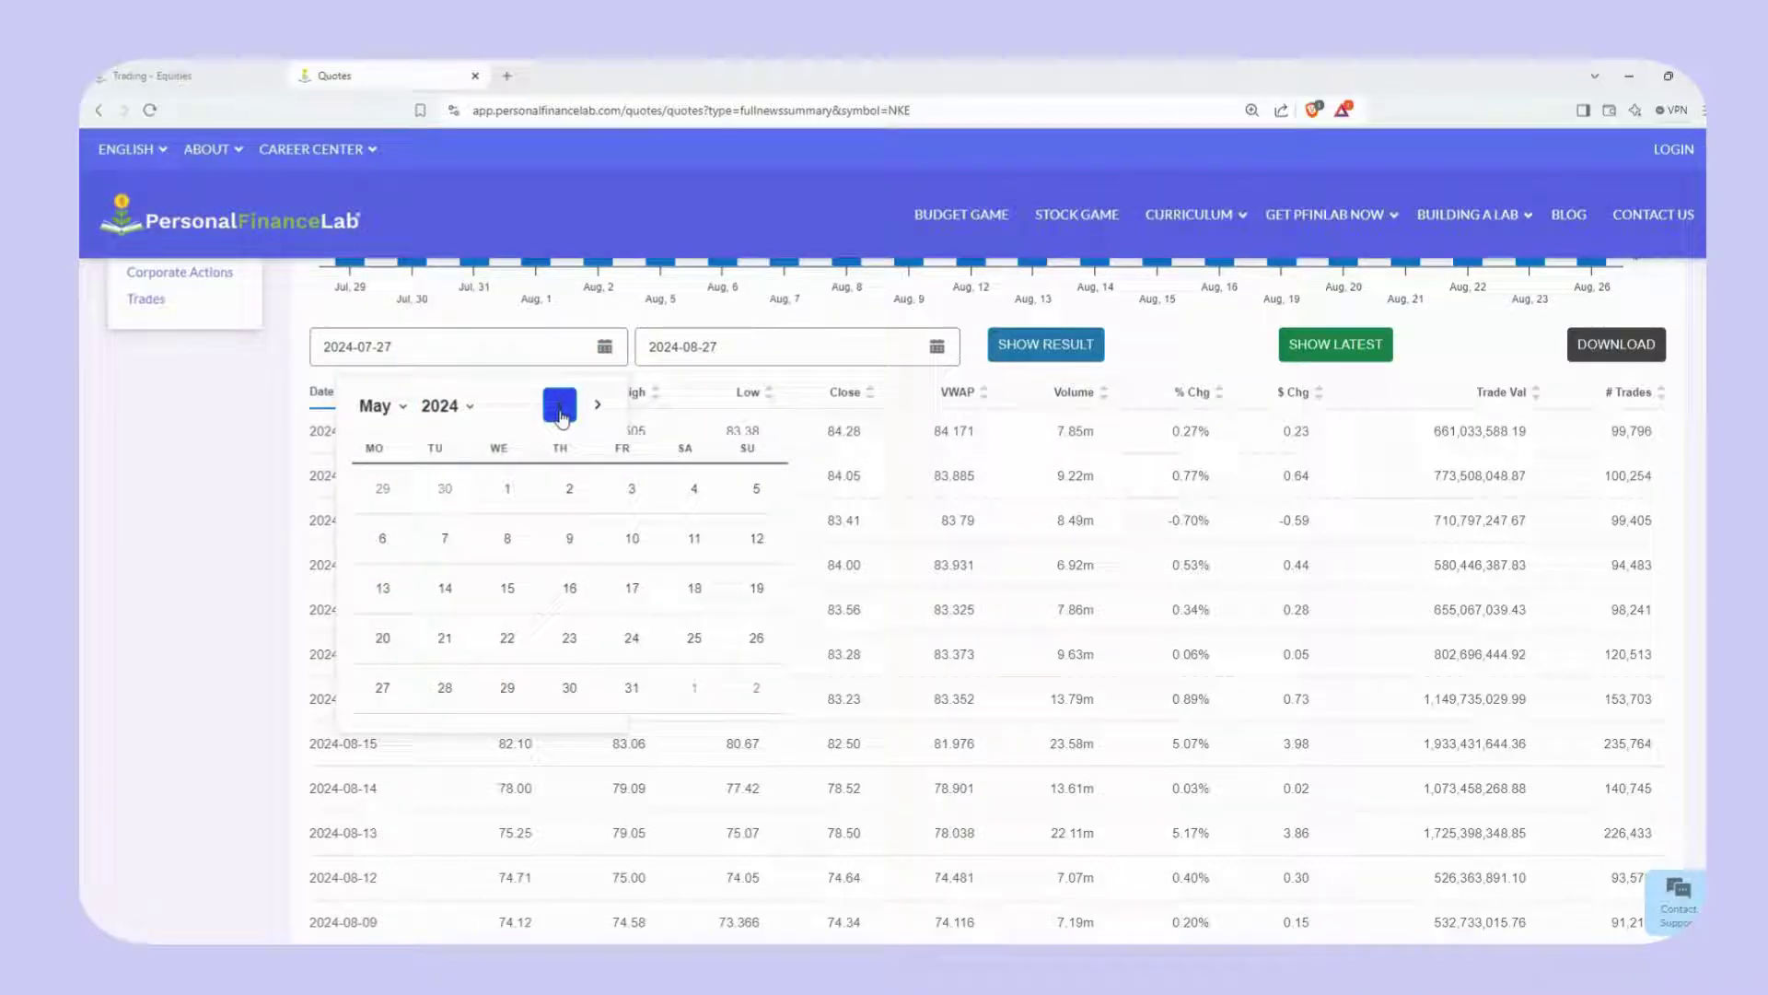
click(559, 404)
click(379, 490)
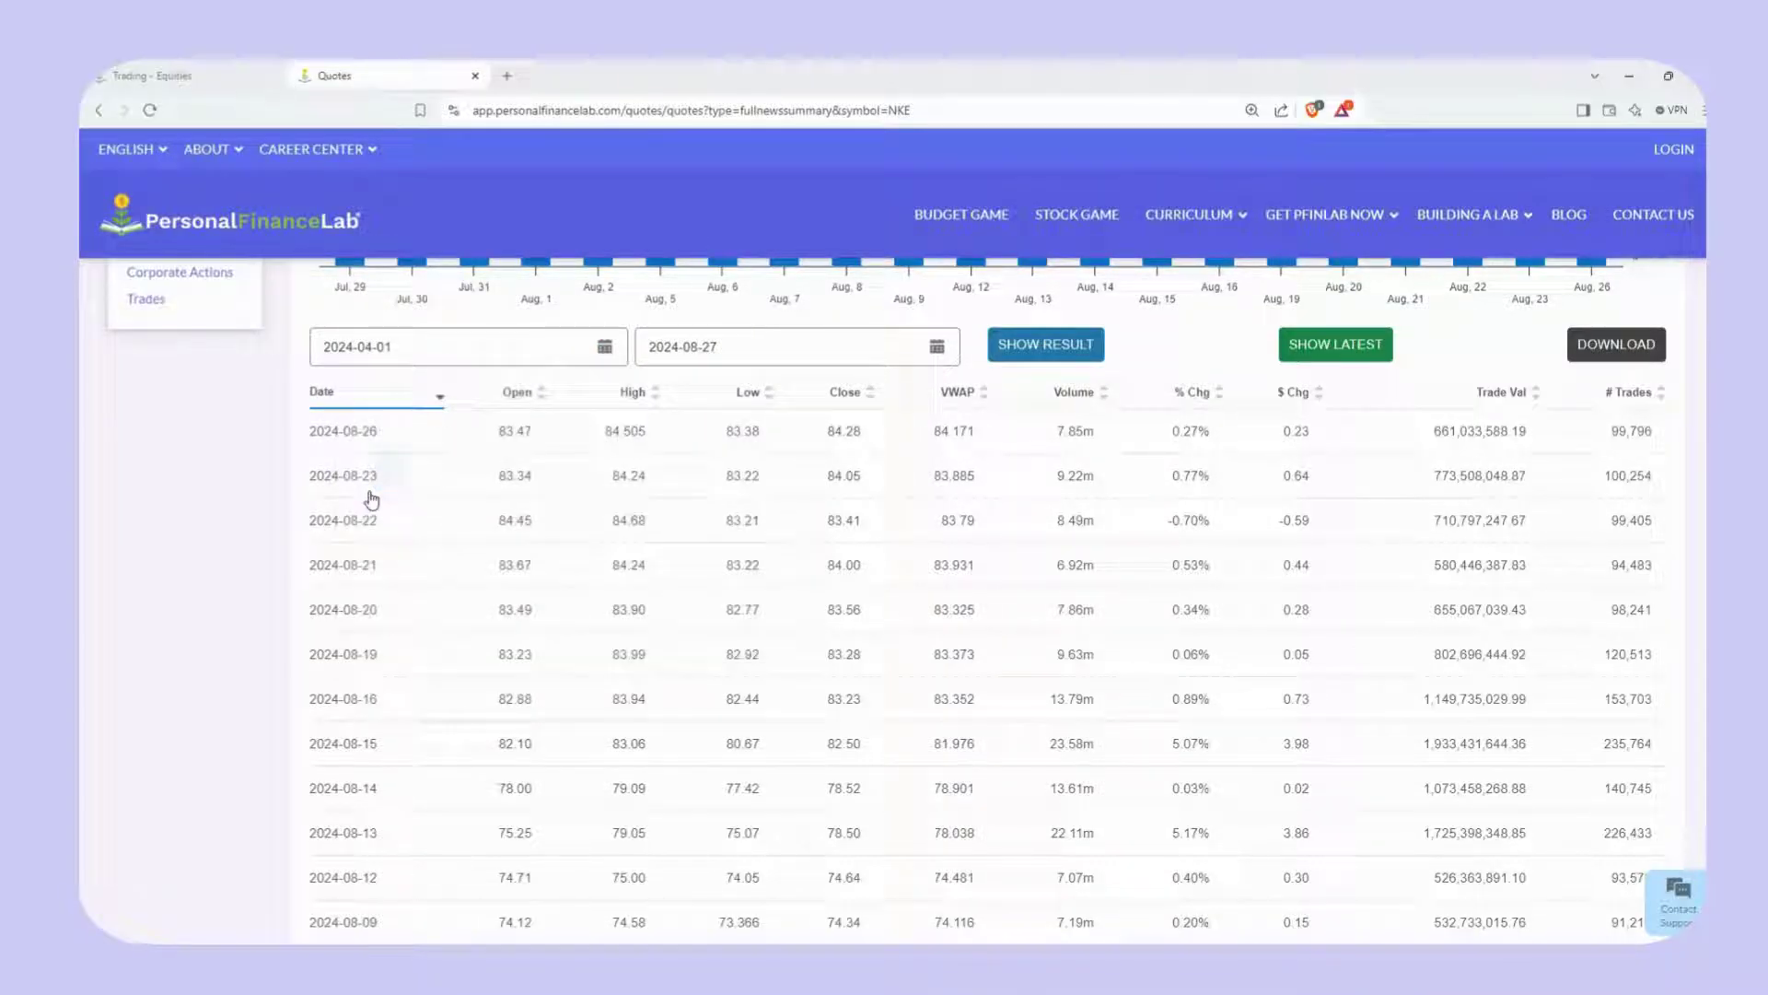
click(1631, 331)
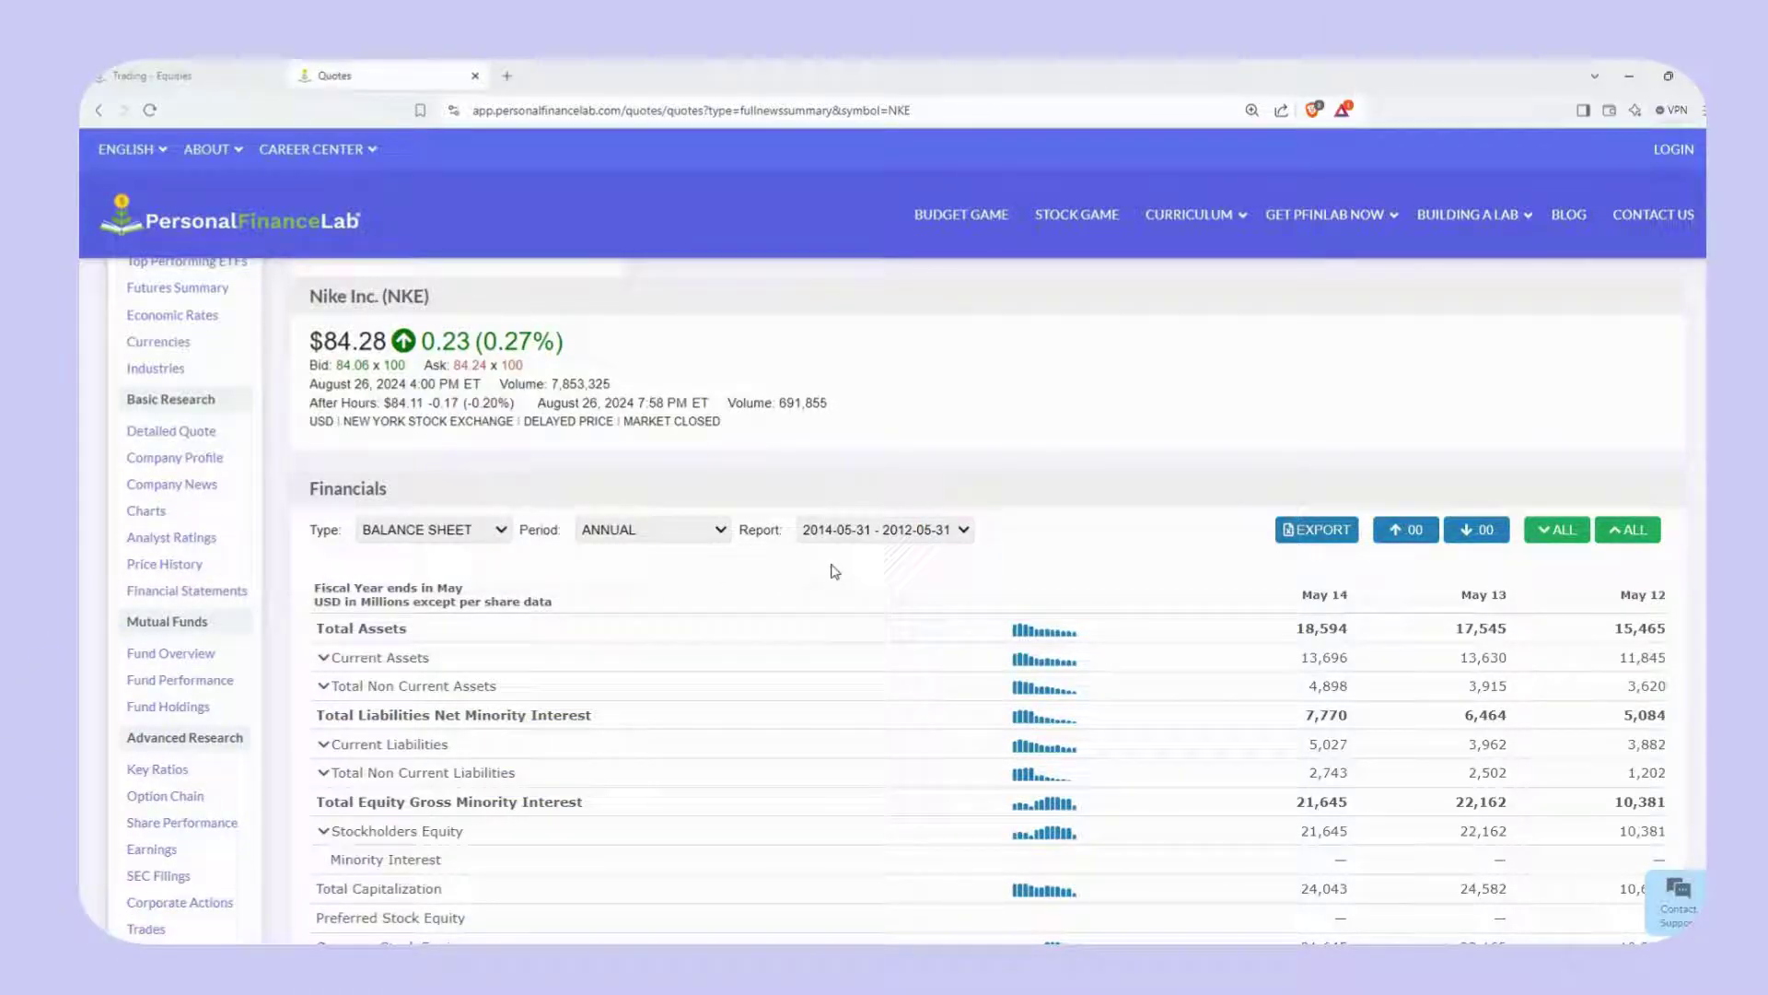
- Switch Nike's financials to the Income Statement, leaving Annual period and report range unchanged
click(493, 531)
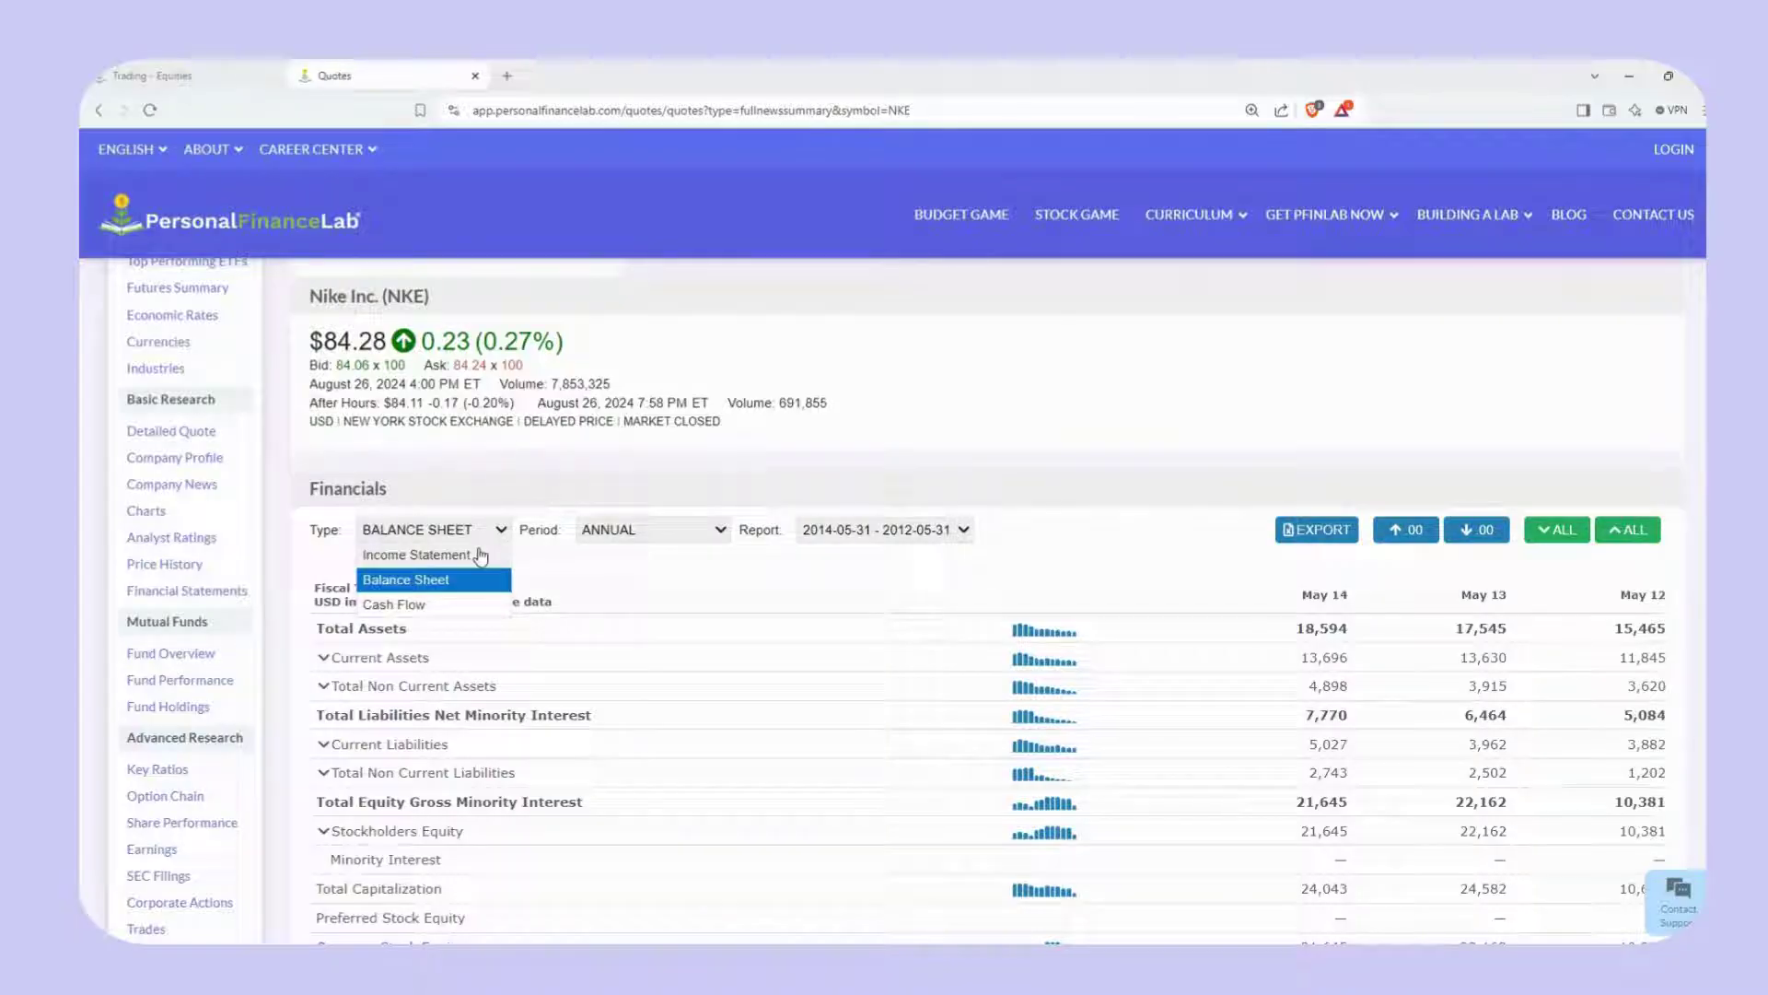
click(476, 556)
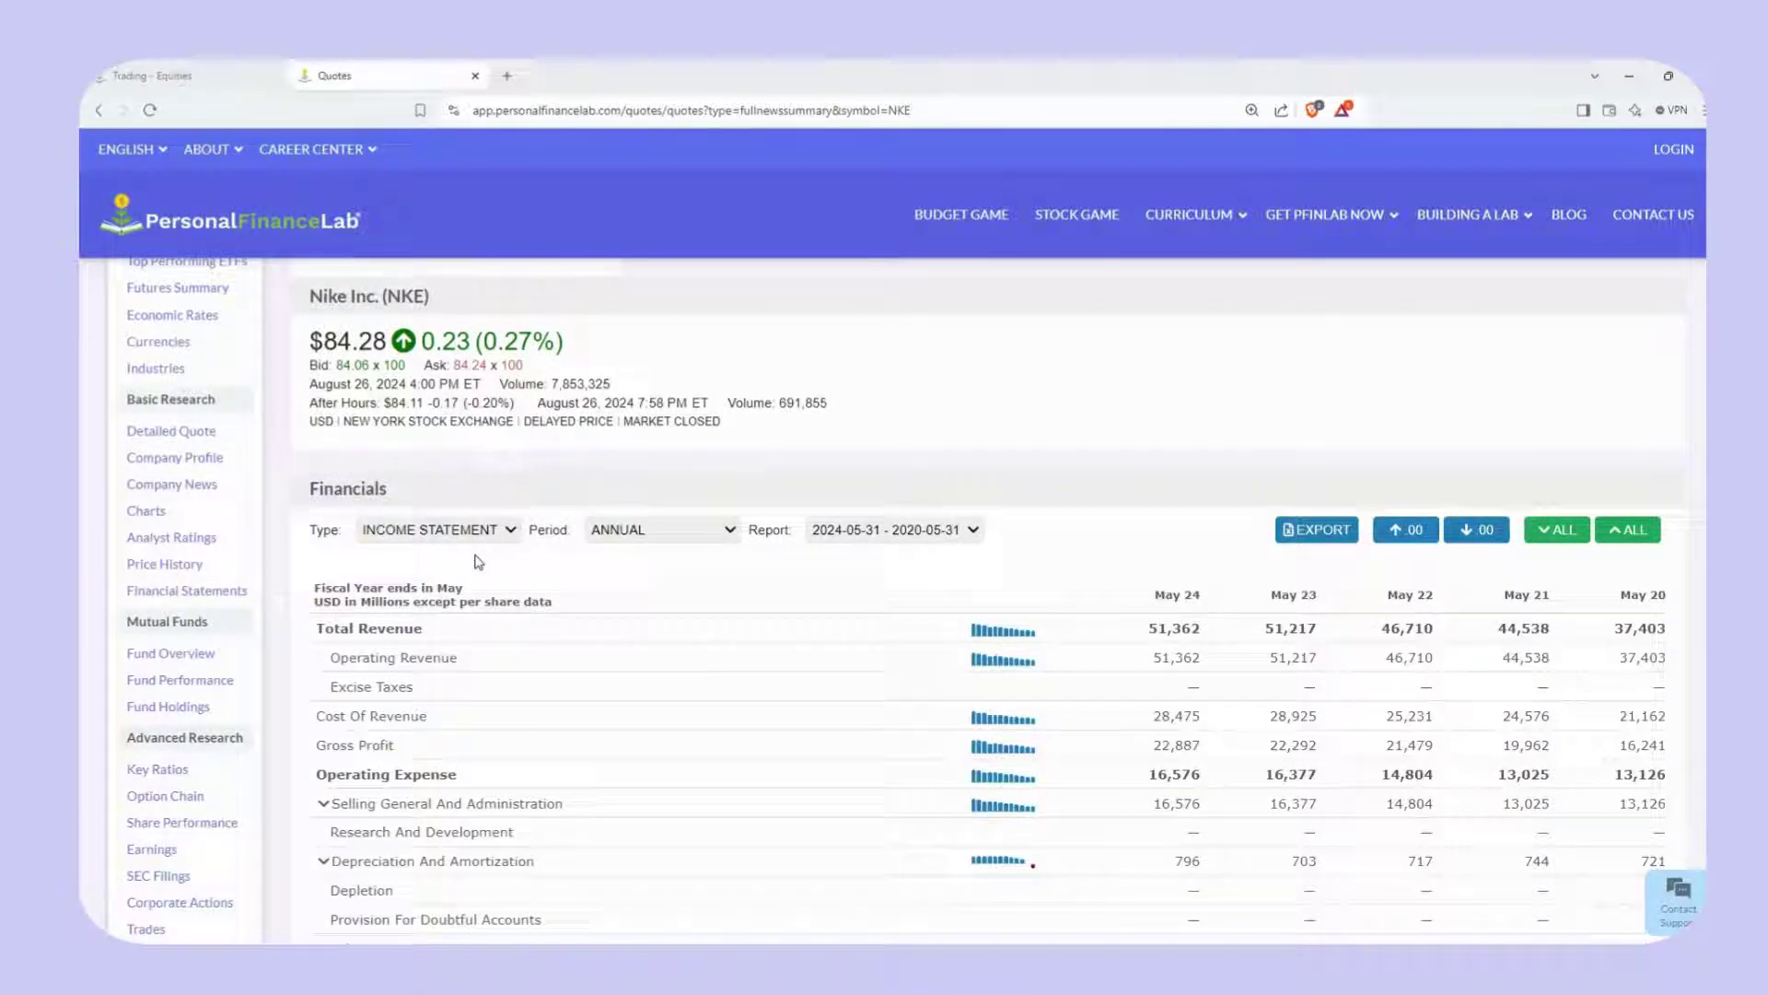
click(488, 531)
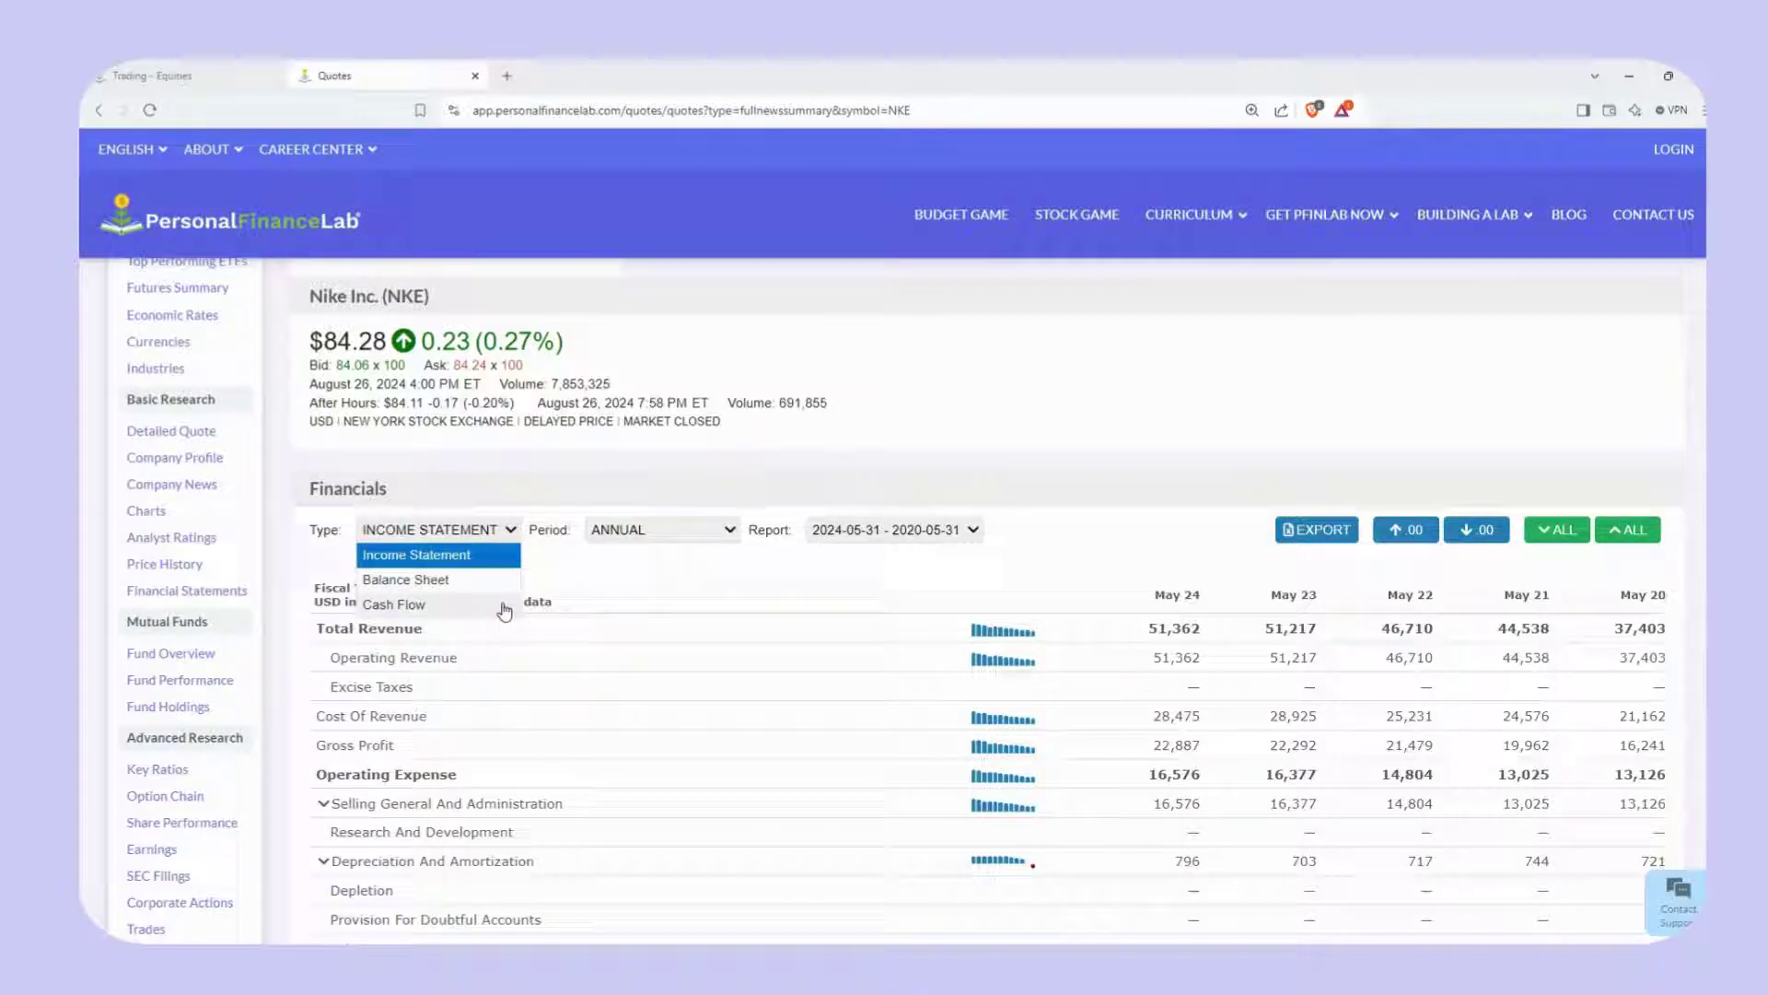
click(701, 531)
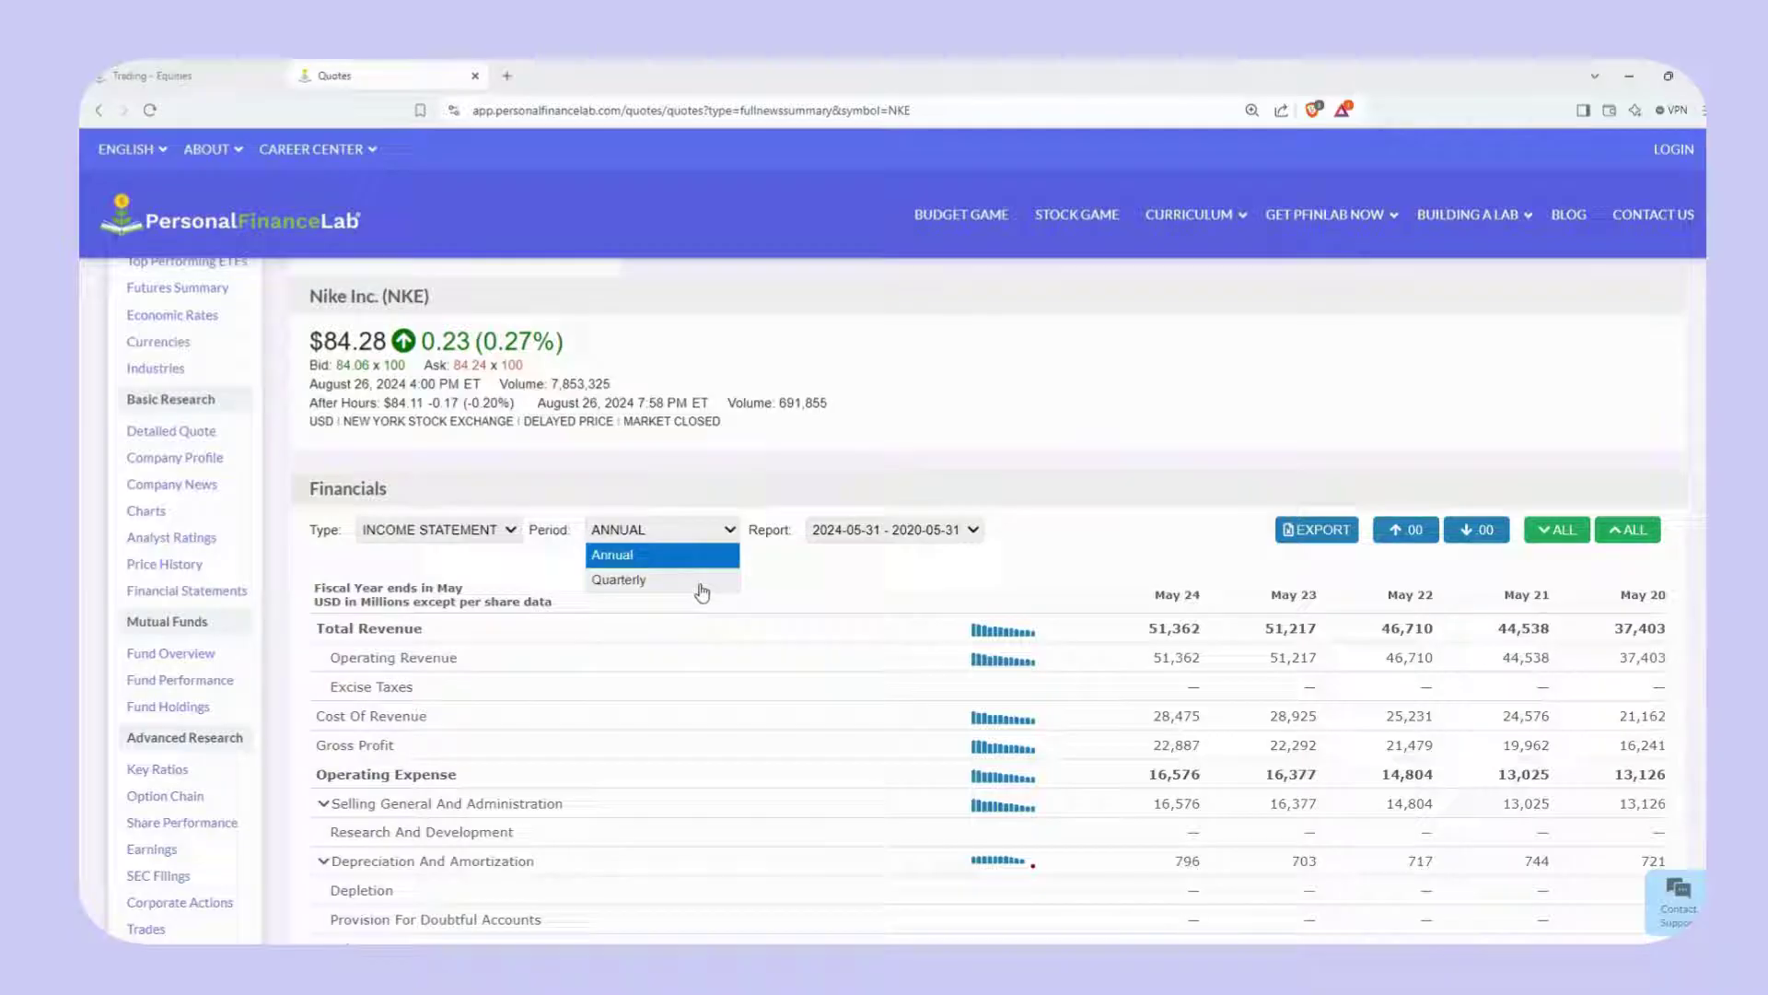
click(889, 531)
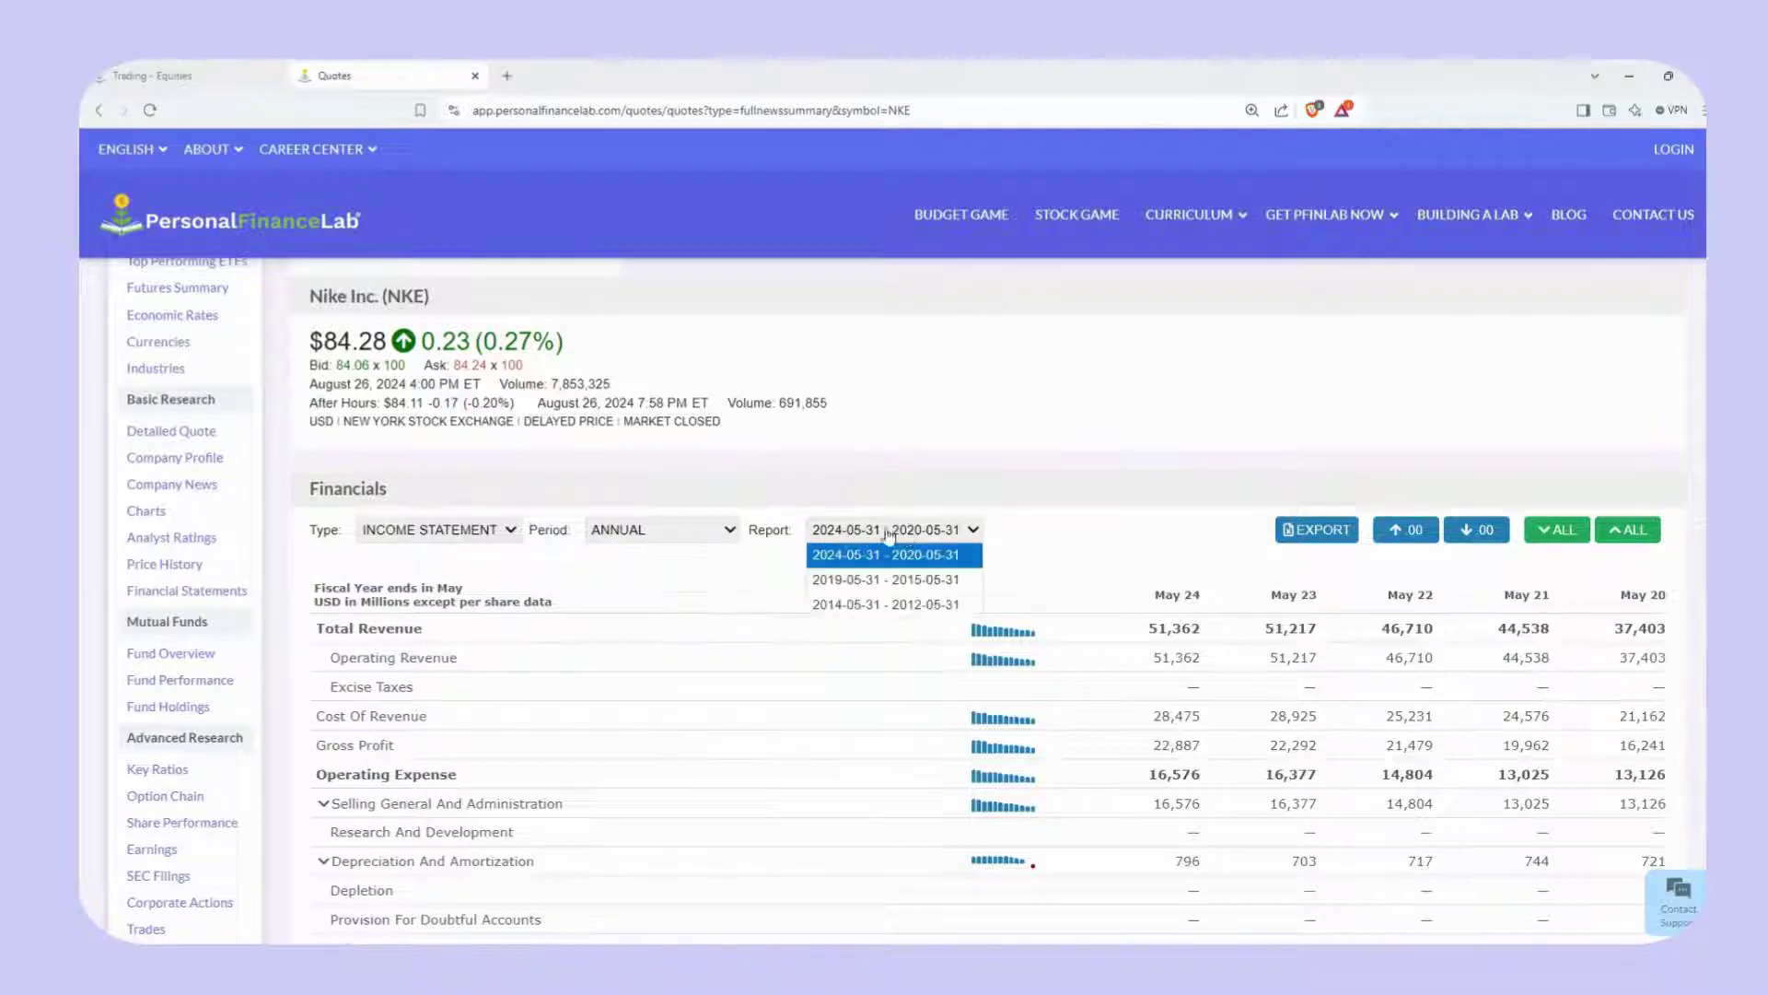
click(935, 605)
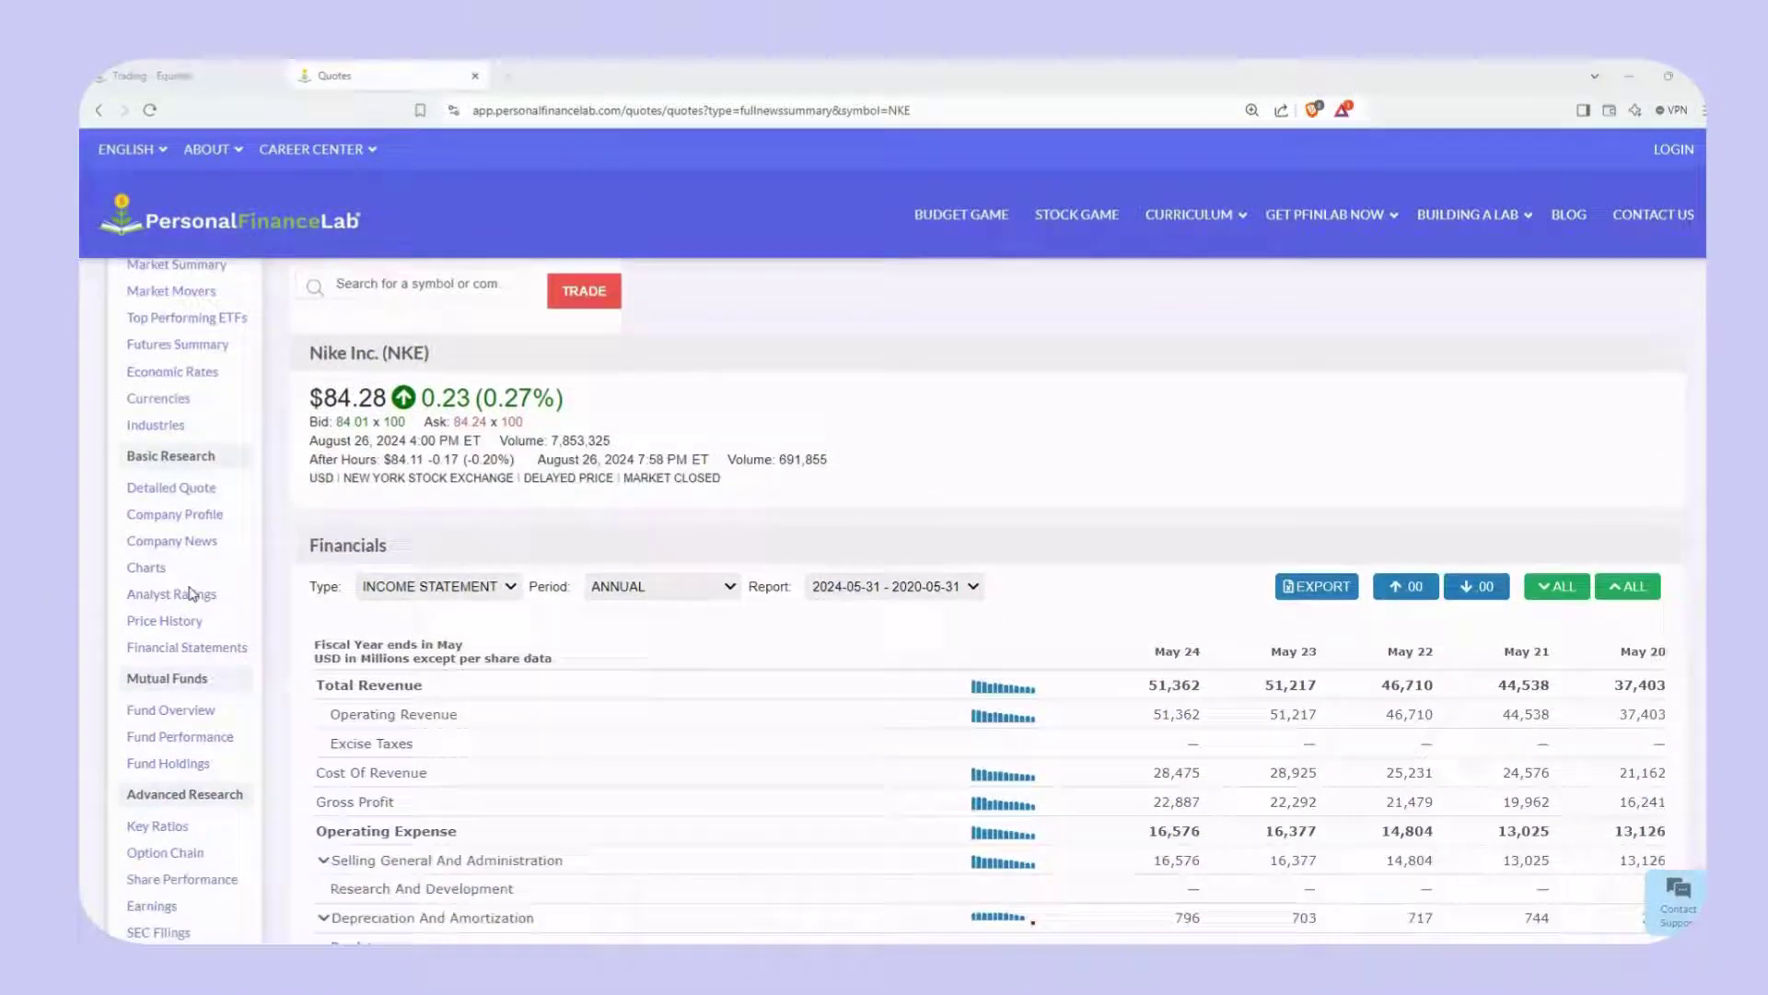
scroll(189, 594, down, 1)
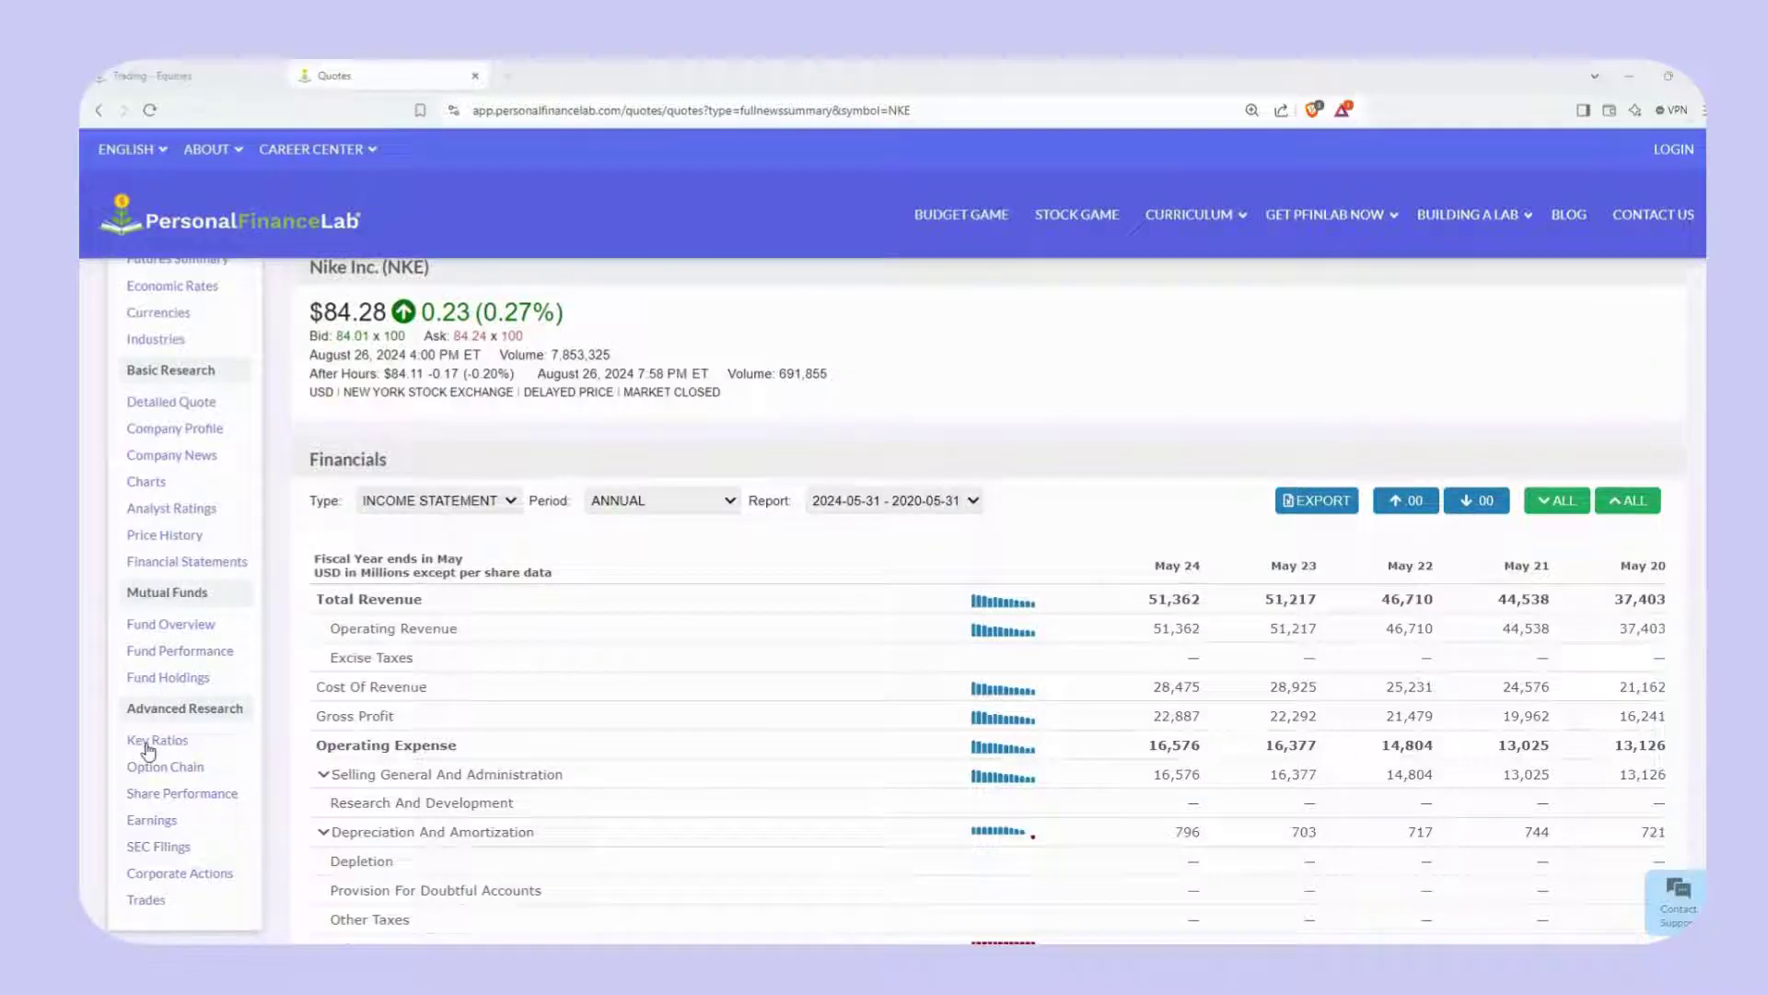
- Open Nike's Key Ratios and scroll through the profitability, liquidity, efficiency and valuation sections
click(162, 742)
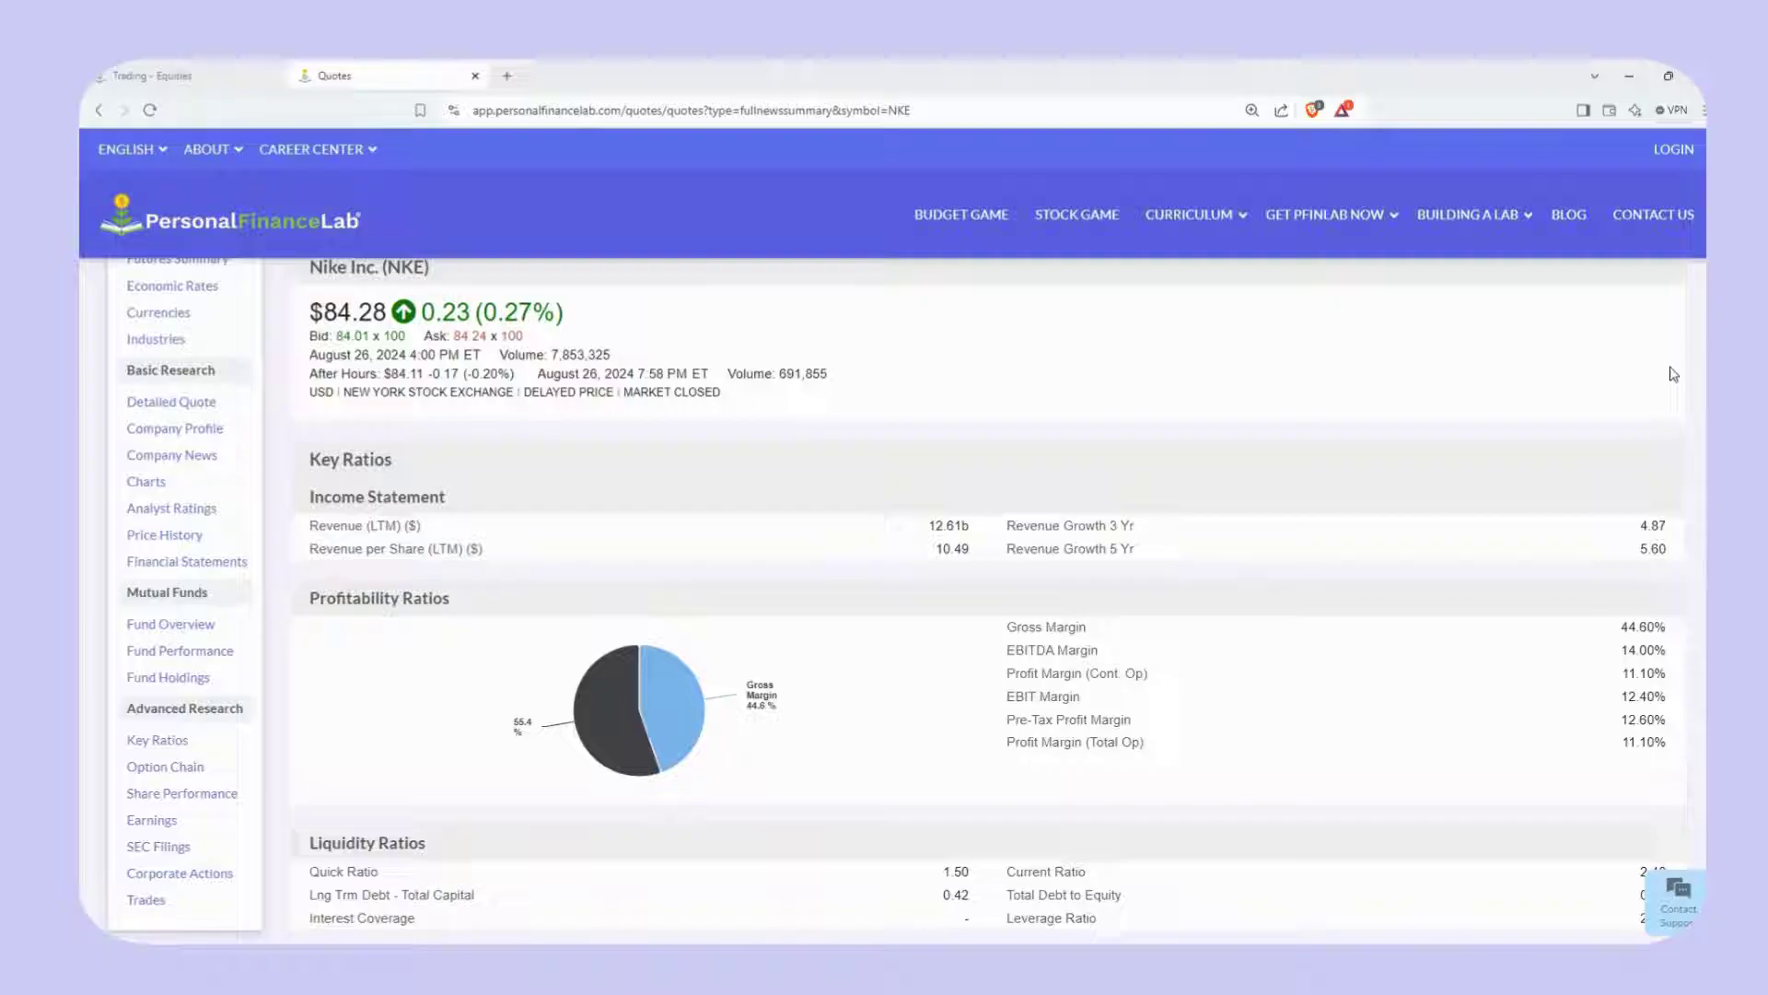
scroll(882, 599, down, 1)
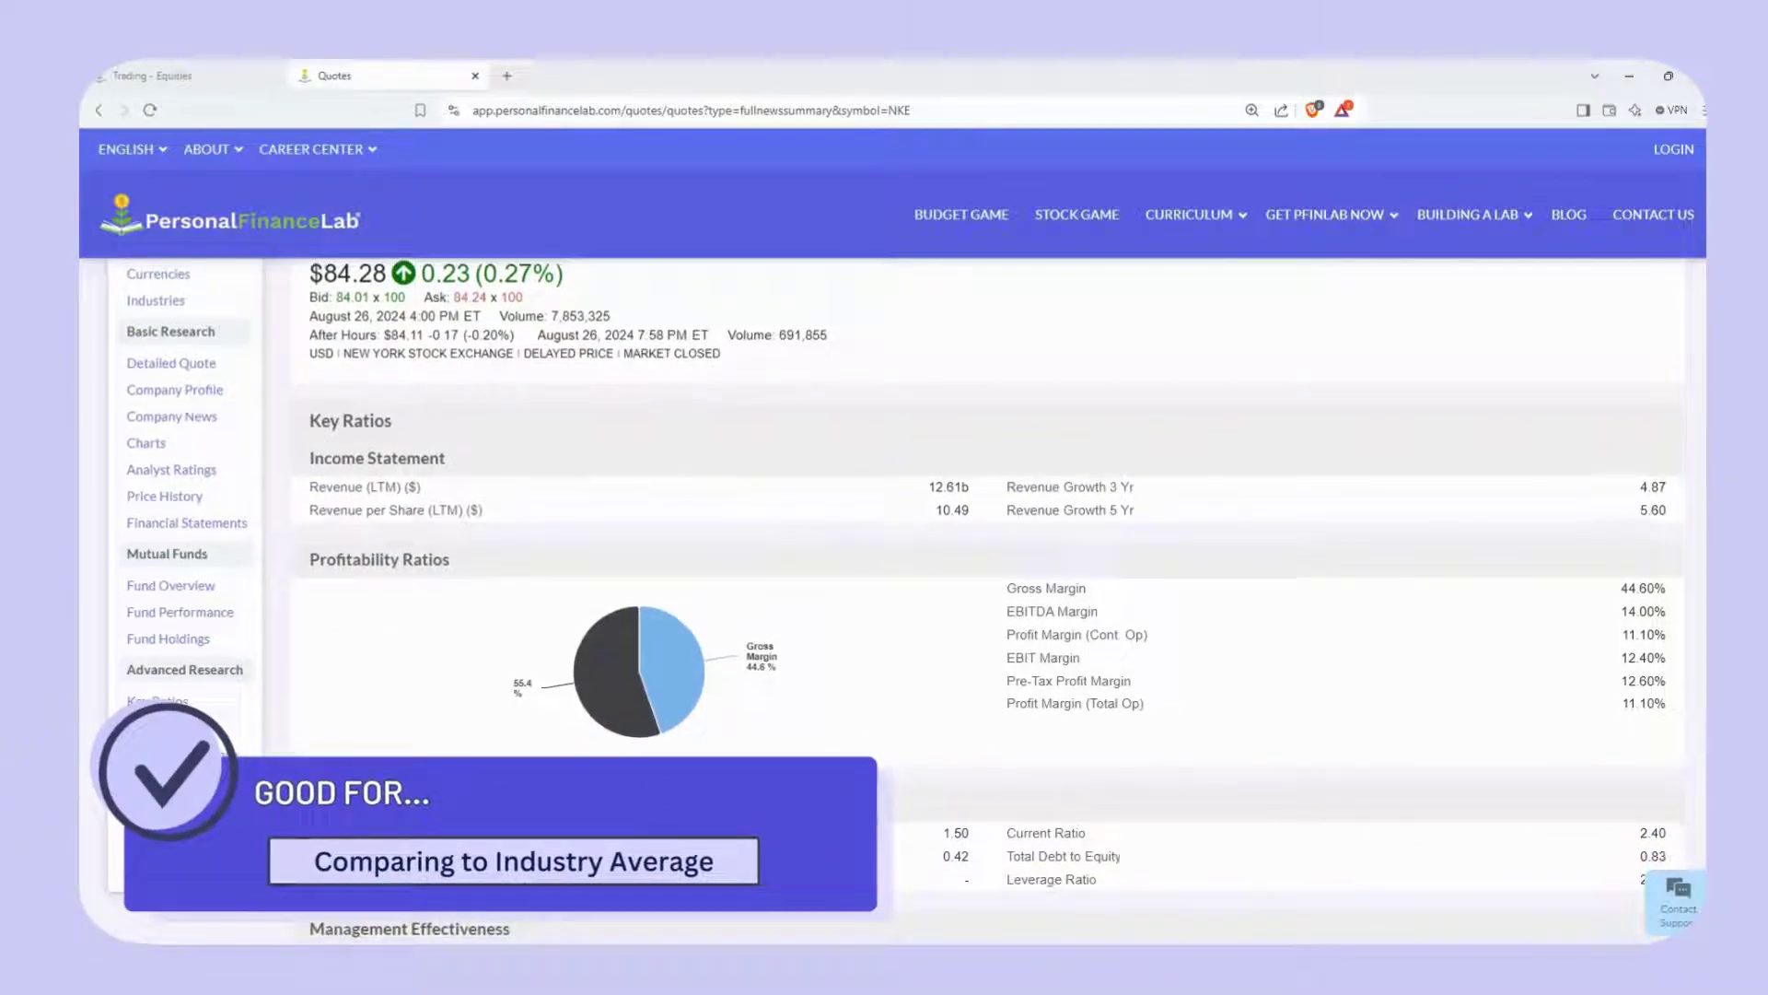
scroll(985, 599, down, 3)
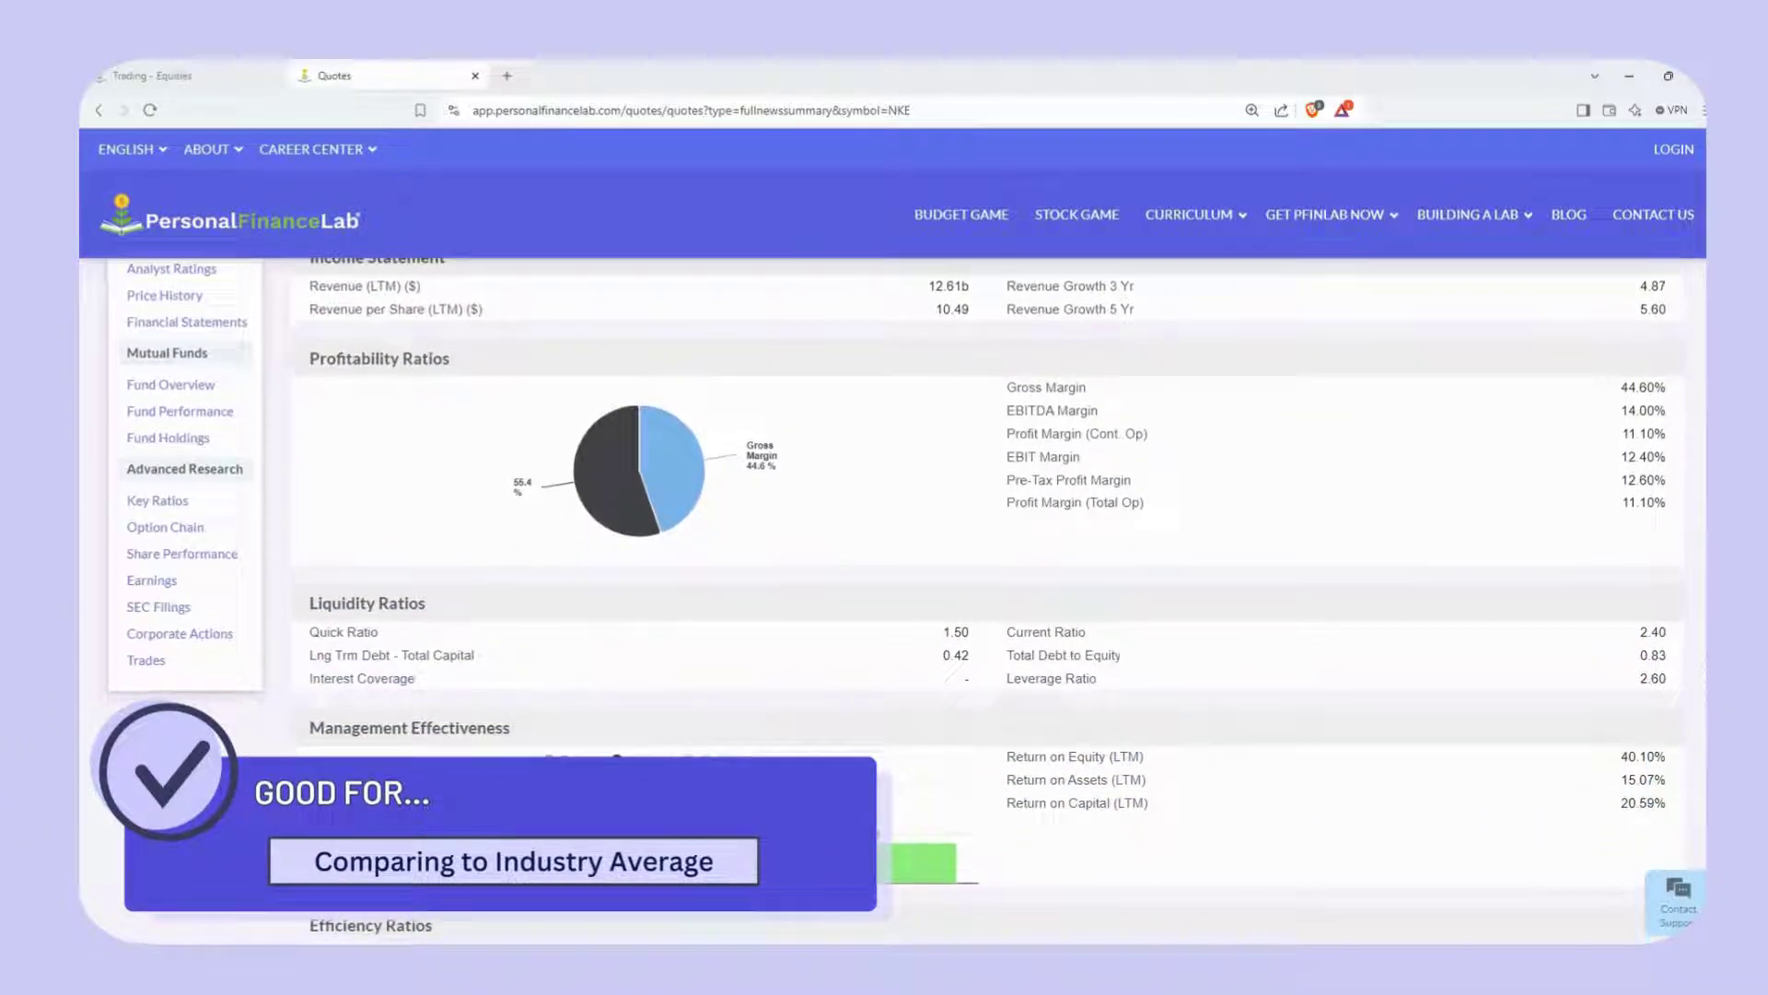
scroll(882, 599, down, 1)
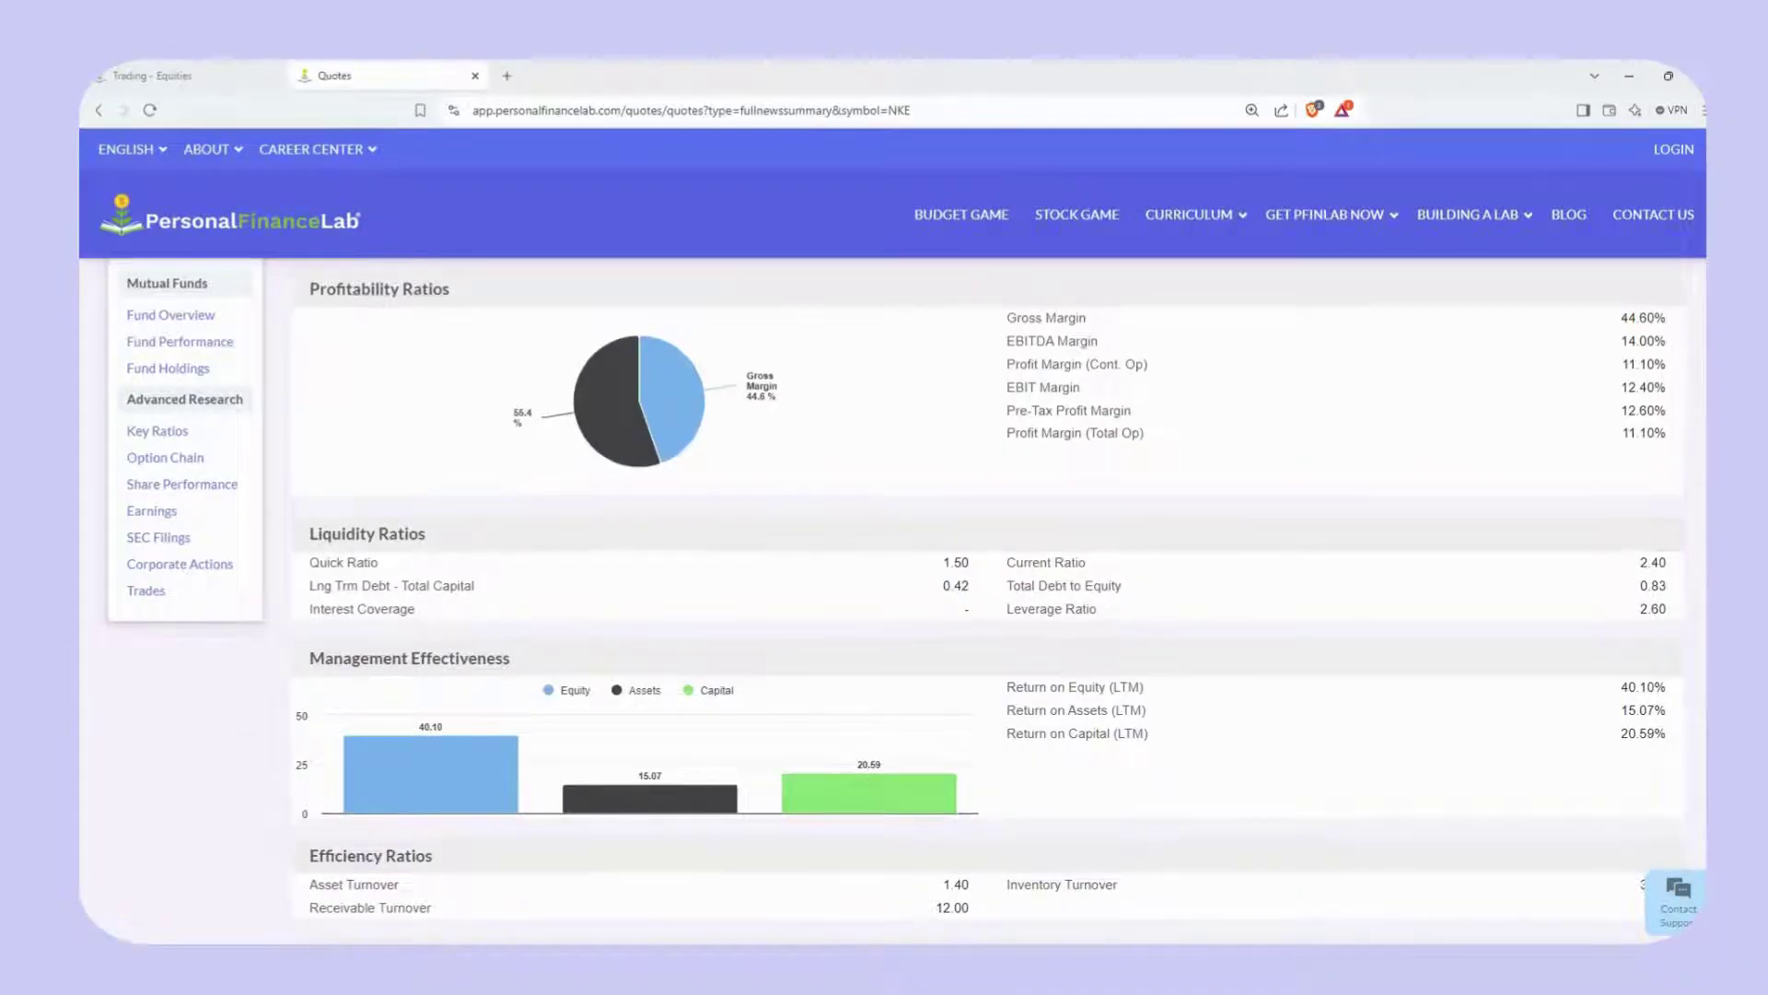
scroll(986, 599, down, 3)
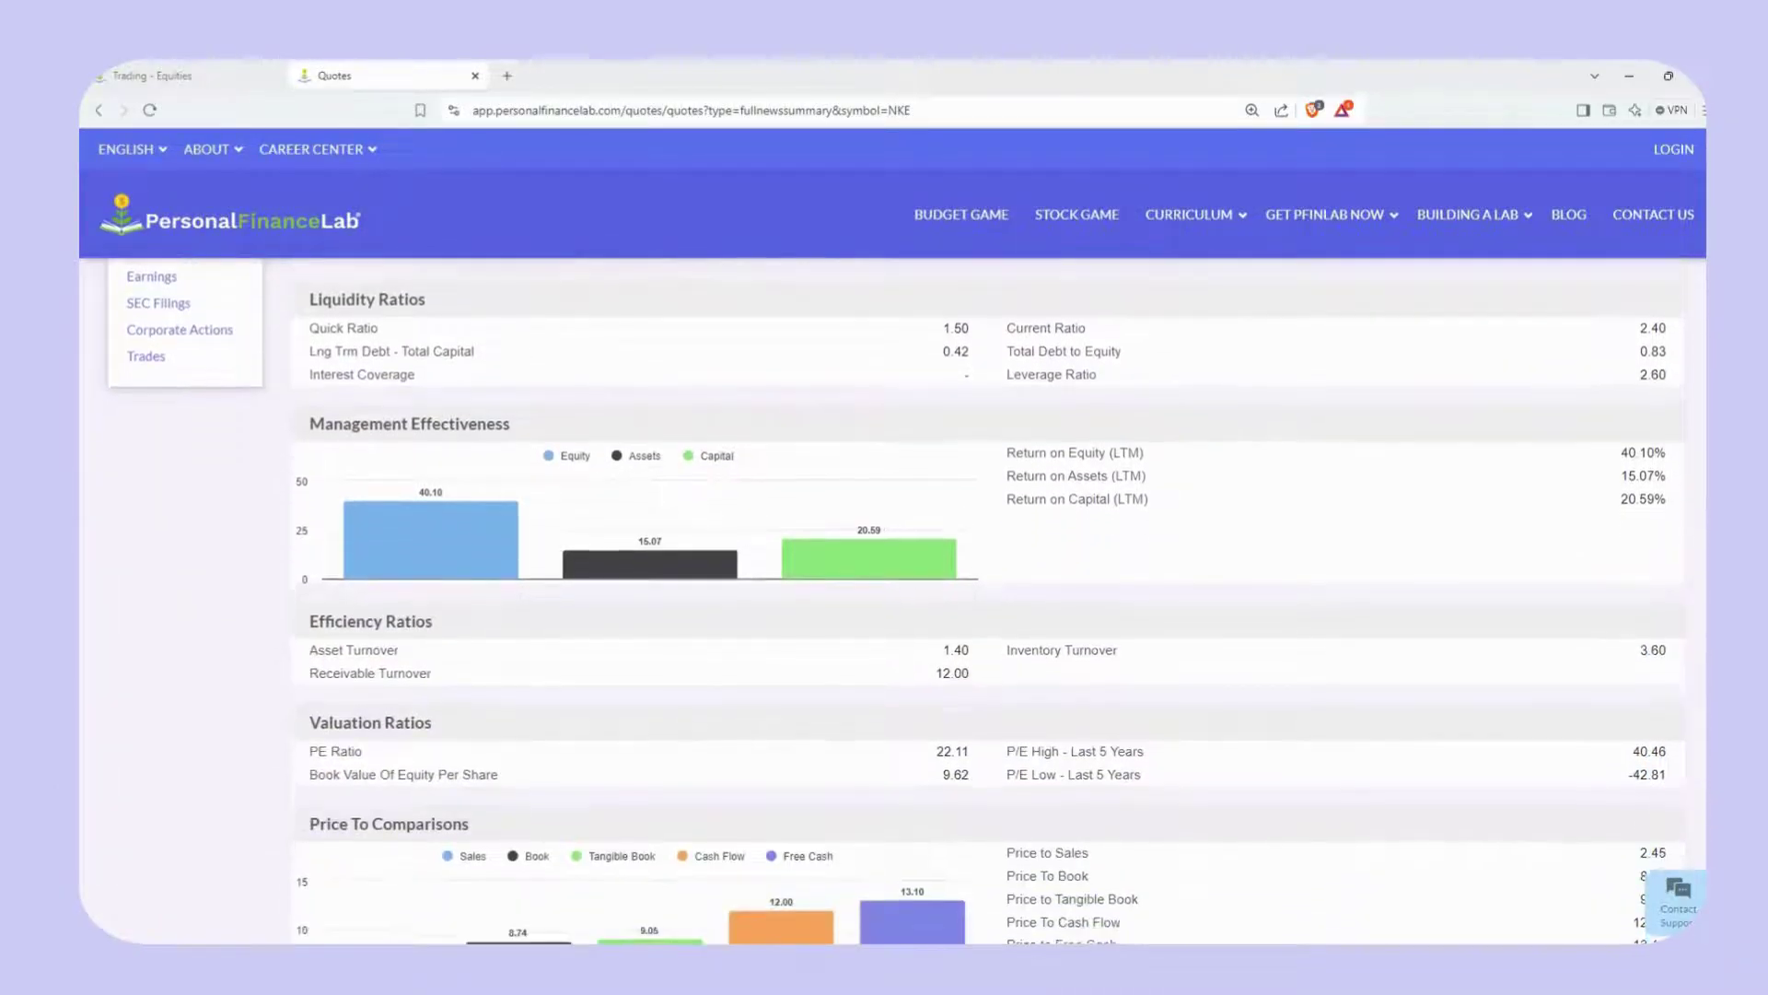
scroll(986, 598, down, 4)
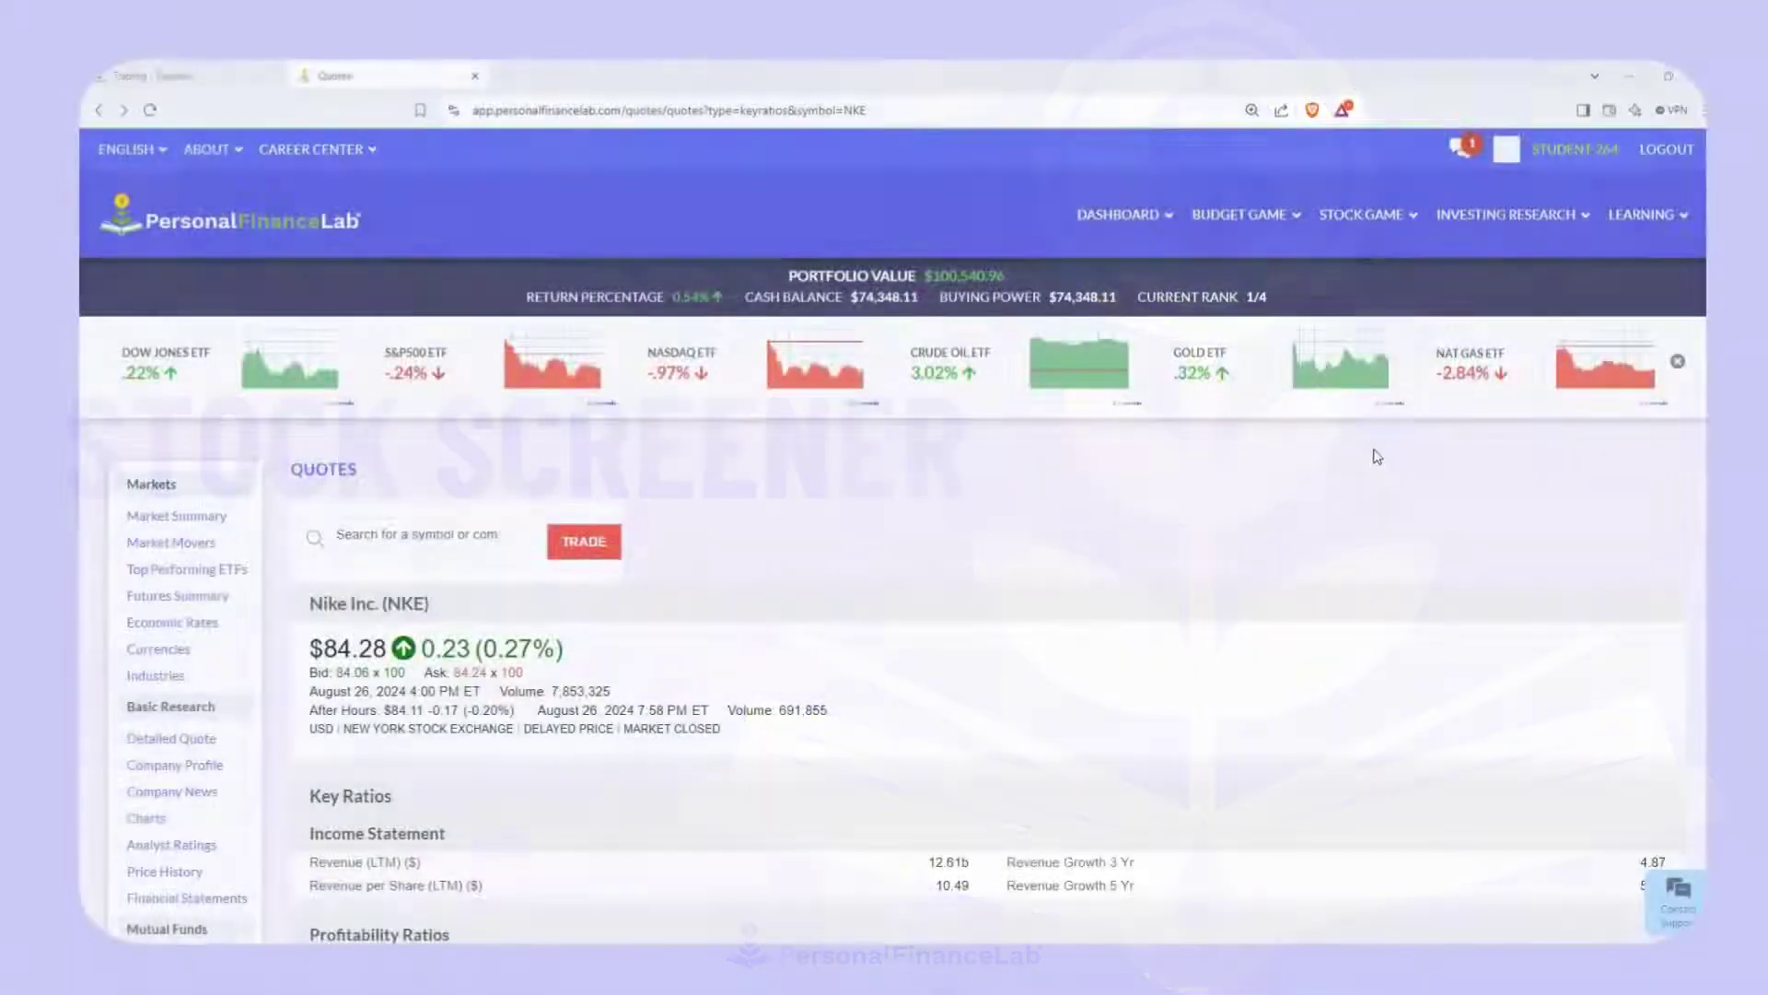
- Open the Stock Screener and its filter options
click(1506, 215)
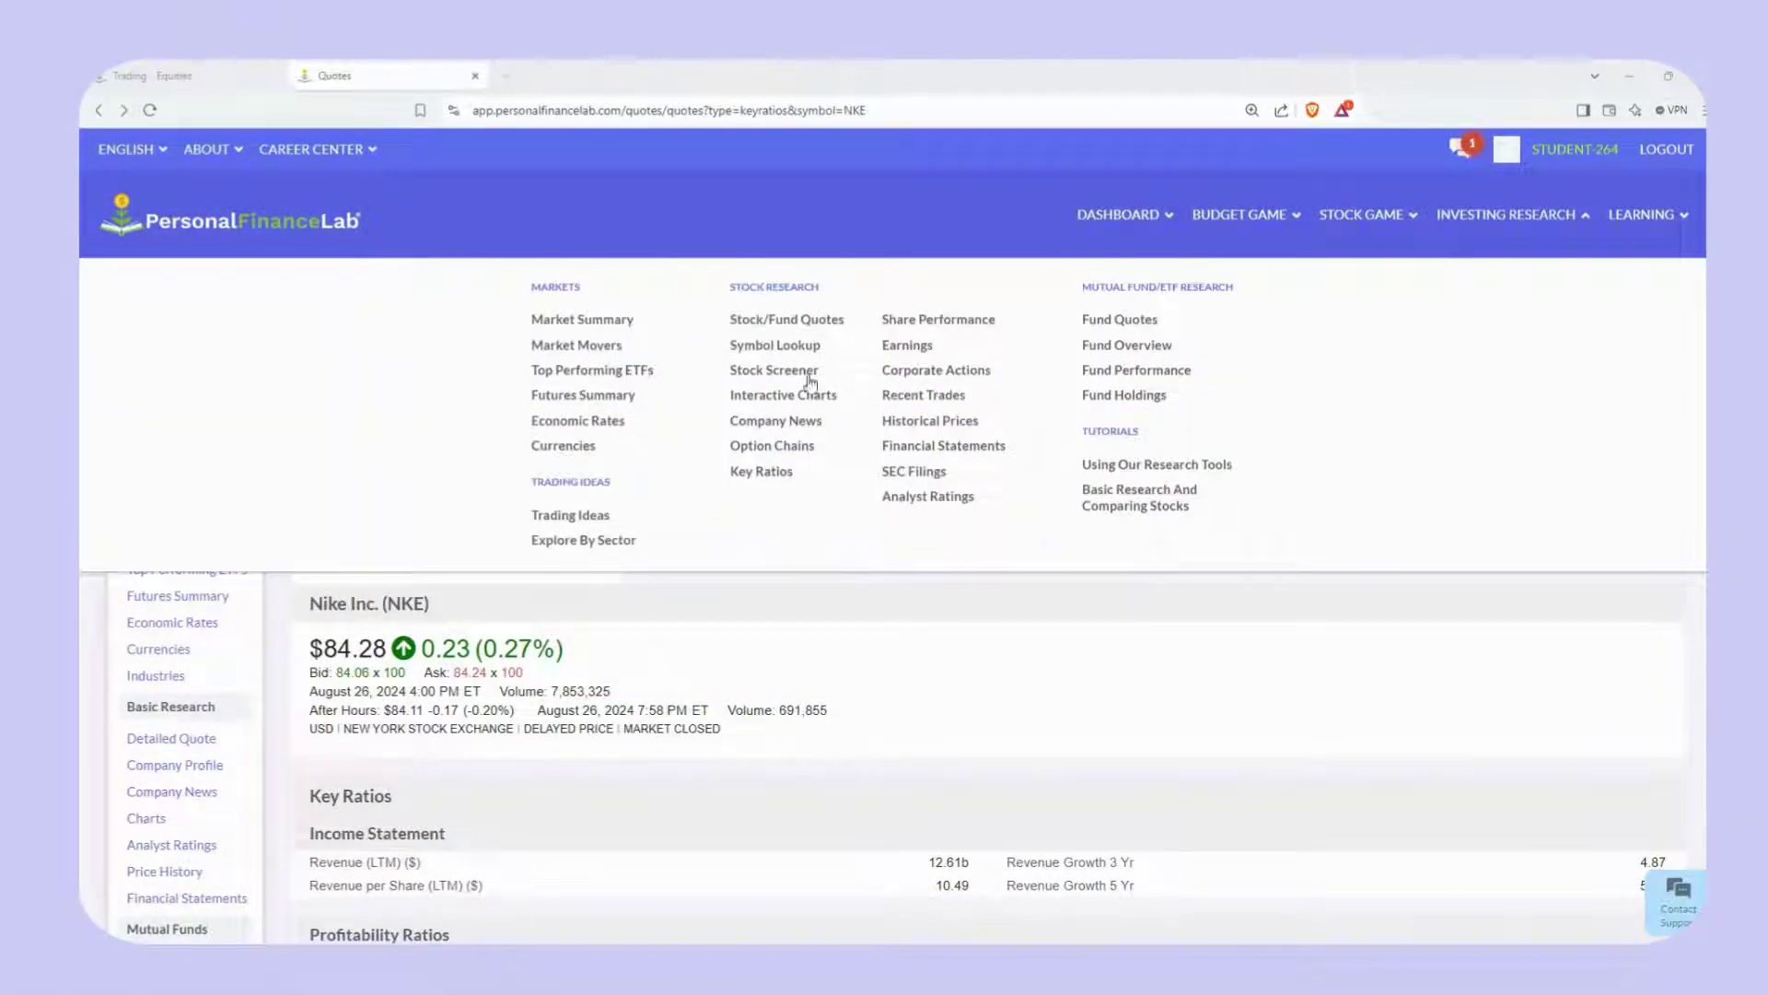
click(768, 372)
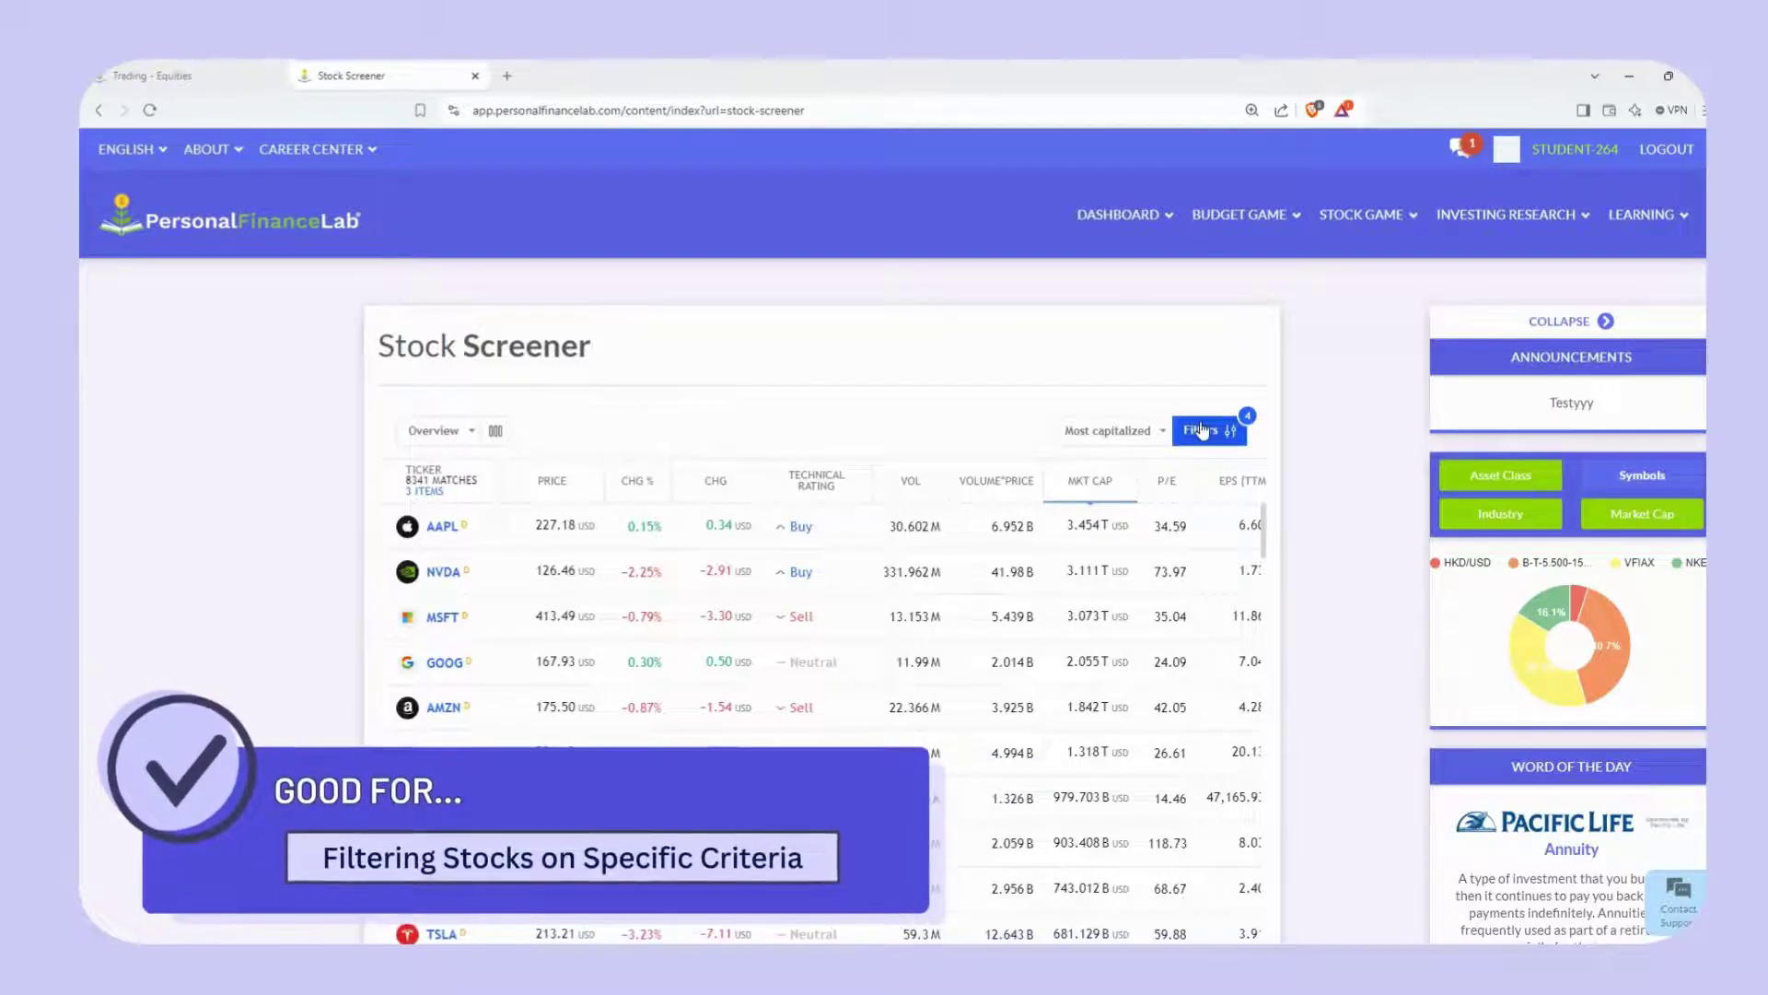
click(1208, 430)
- Raise the minimum market capitalization filter to 300M and browse the Industry choices
scroll(977, 566, down, 3)
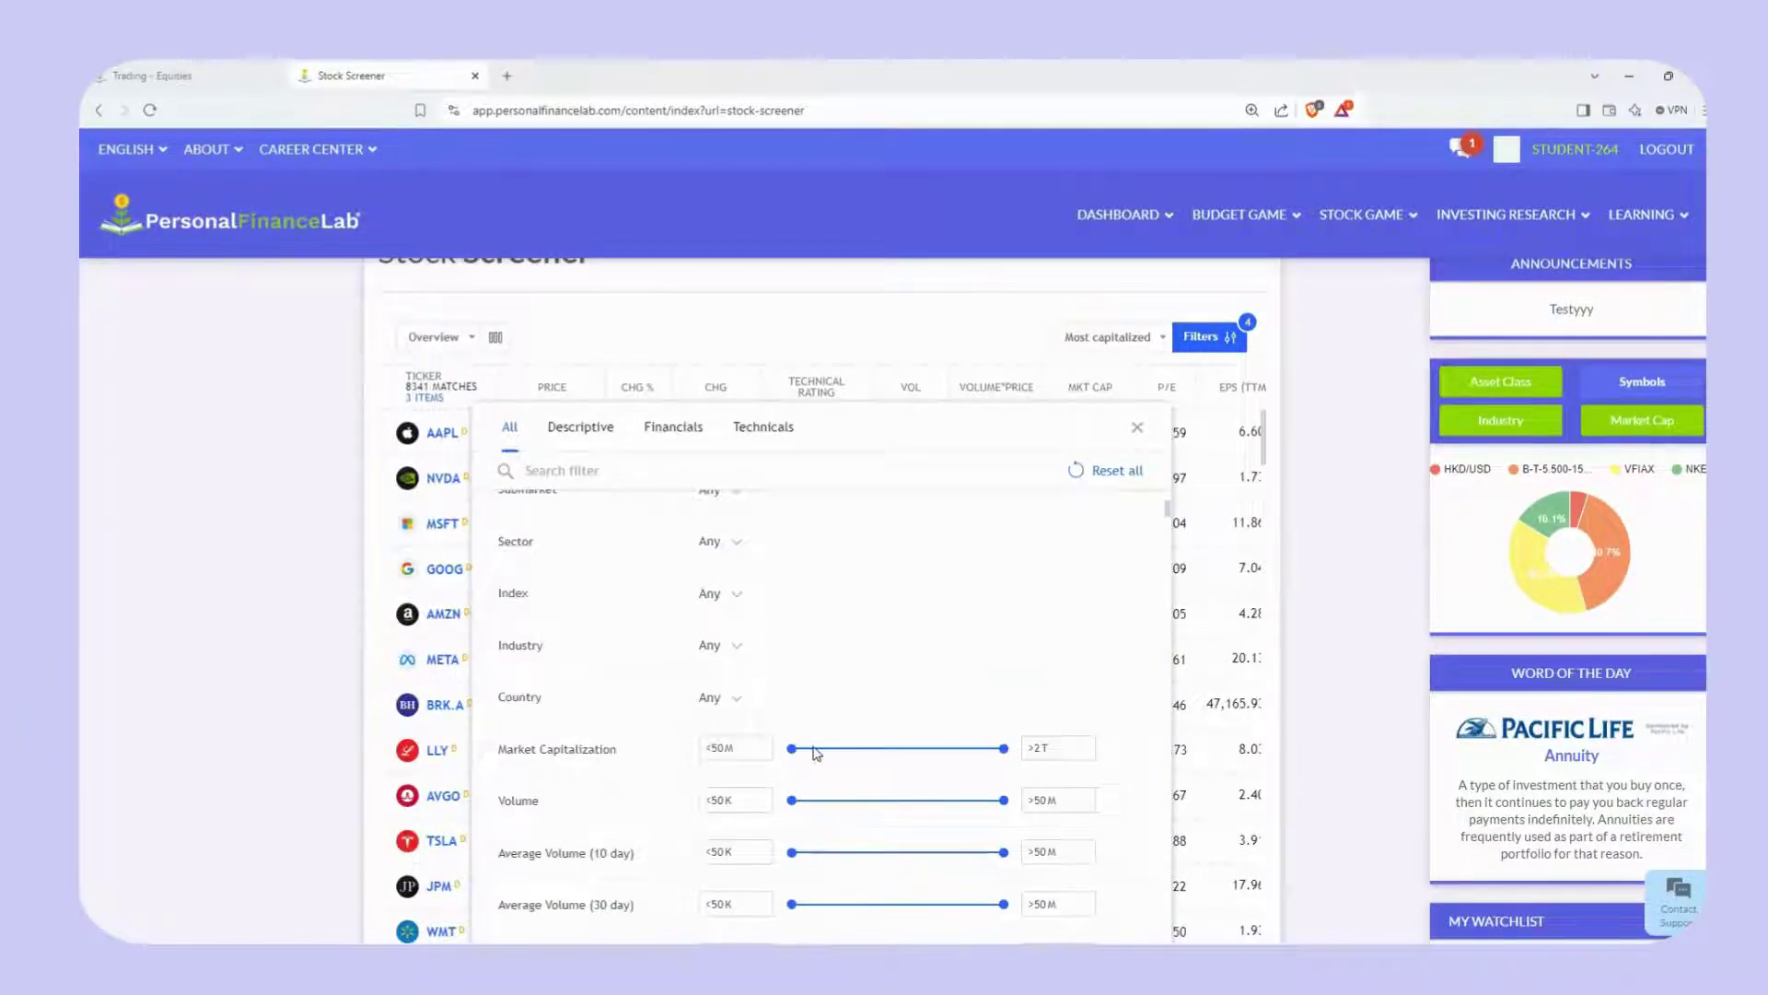
drag(792, 749, 833, 753)
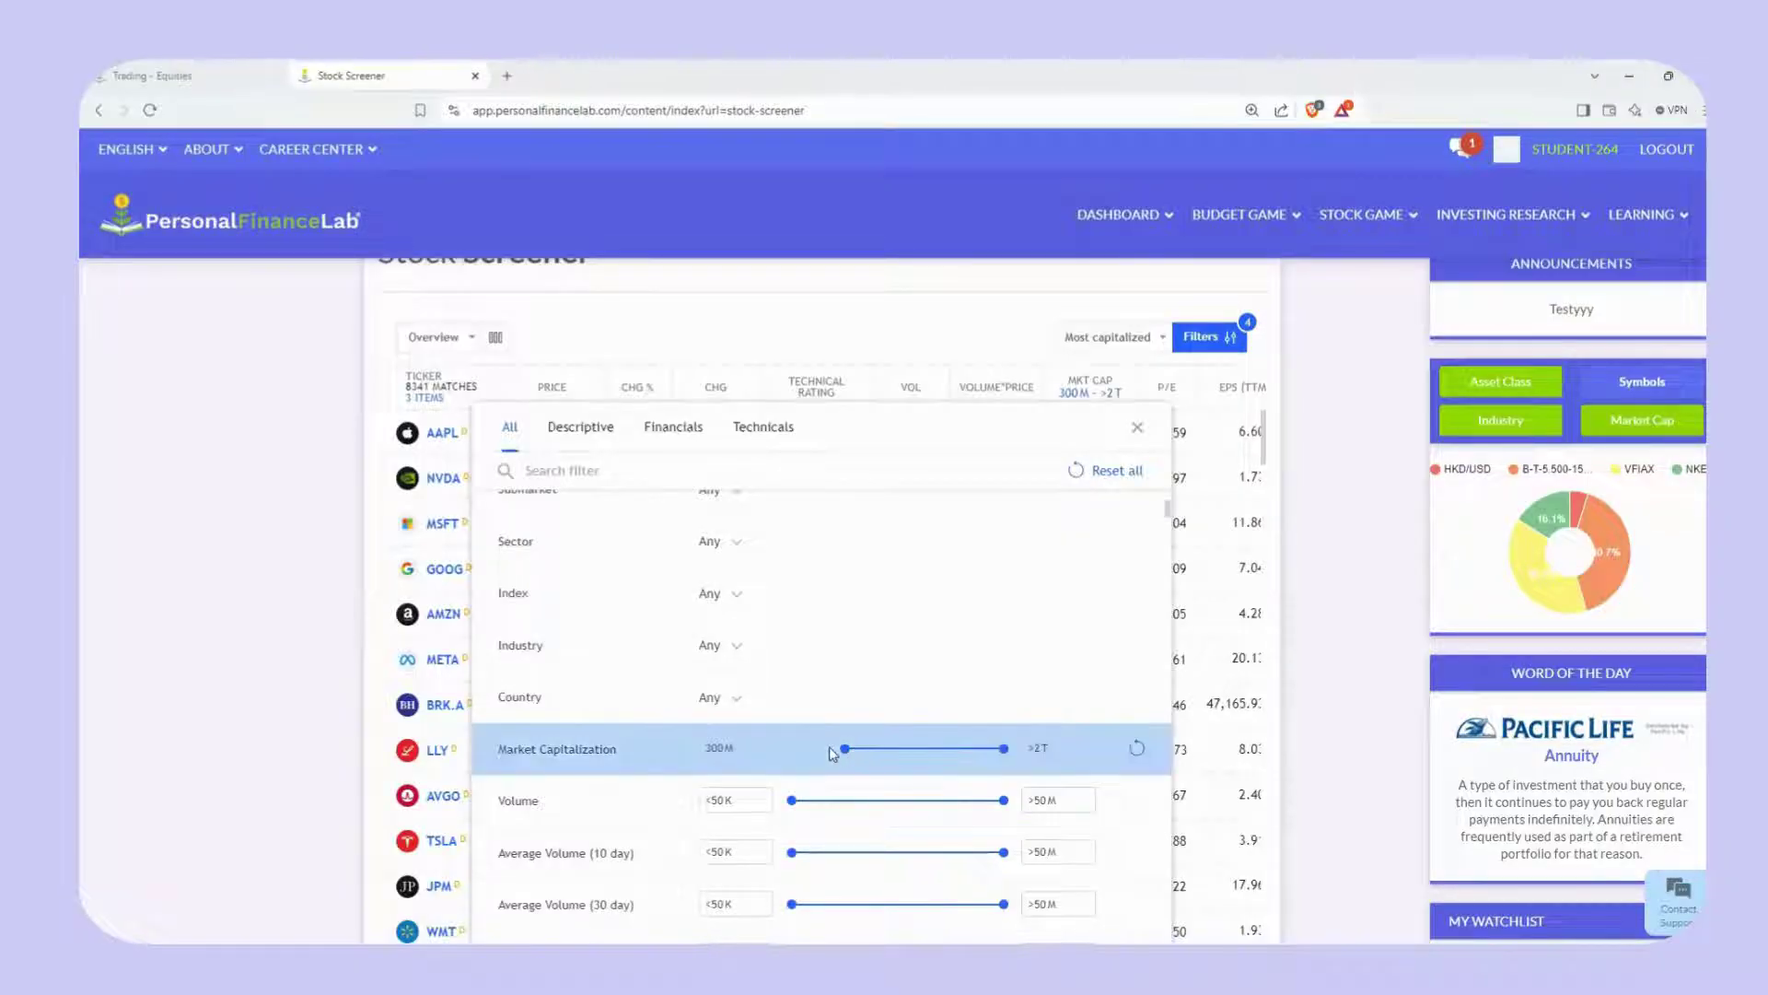
click(734, 647)
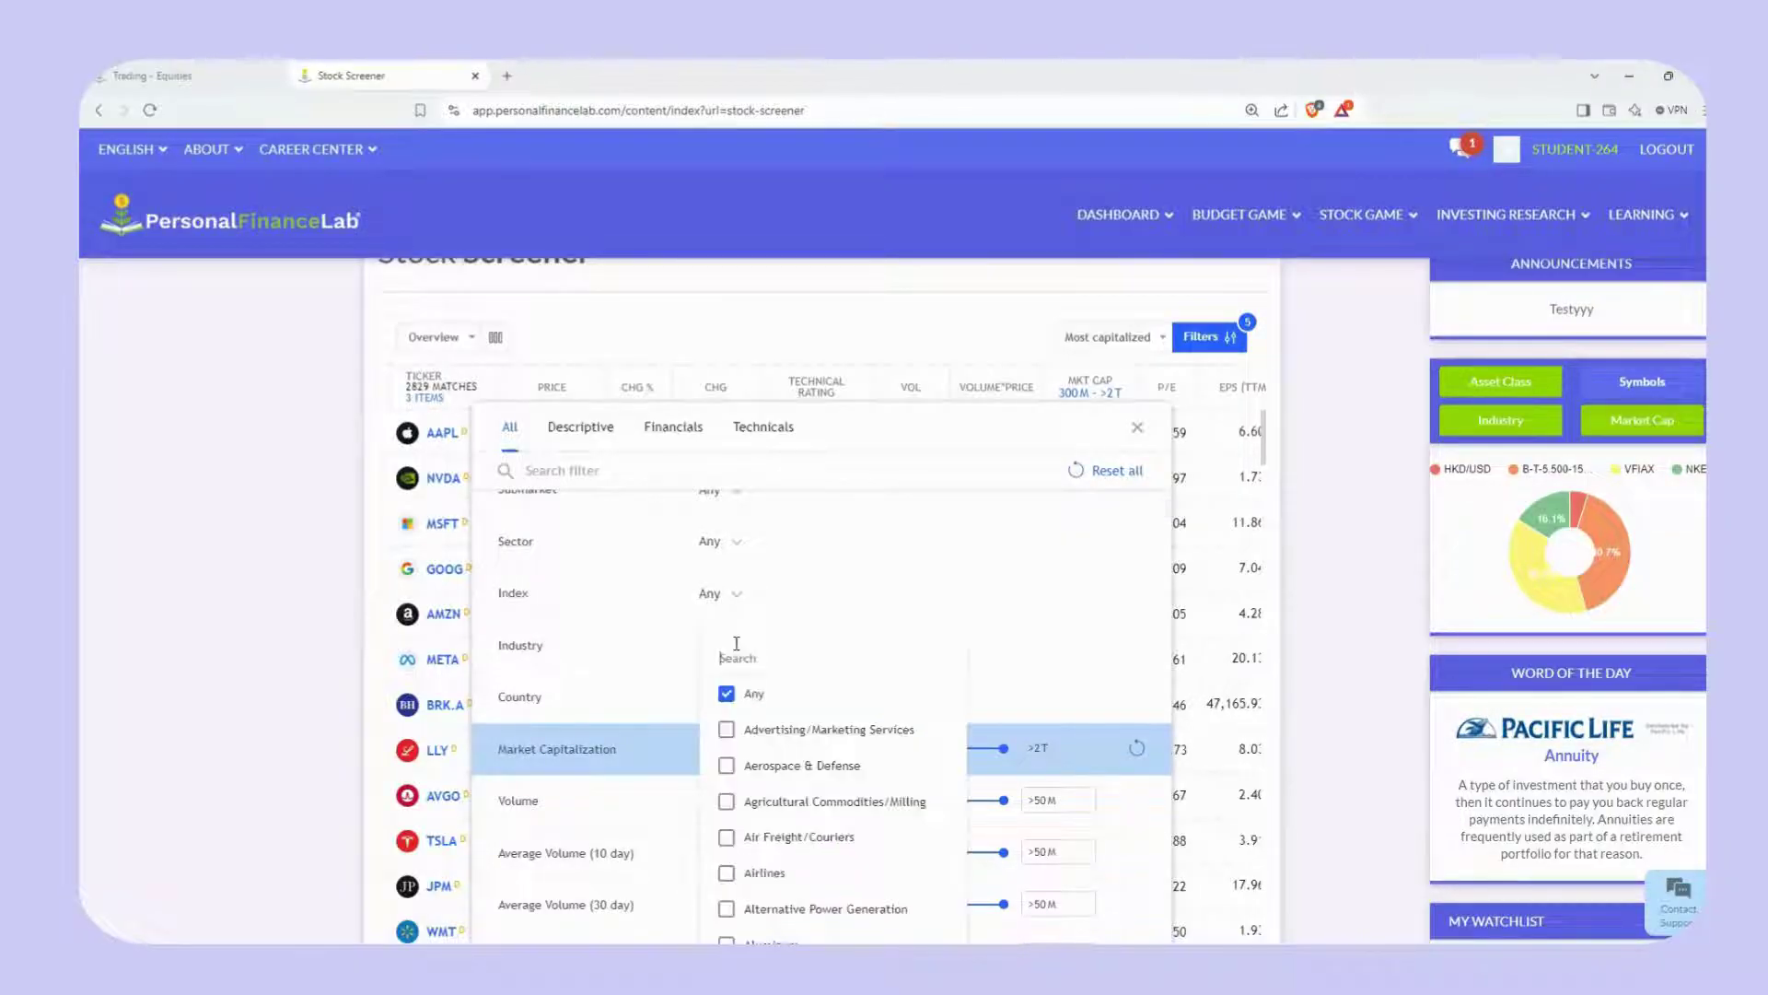
scroll(861, 723, down, 4)
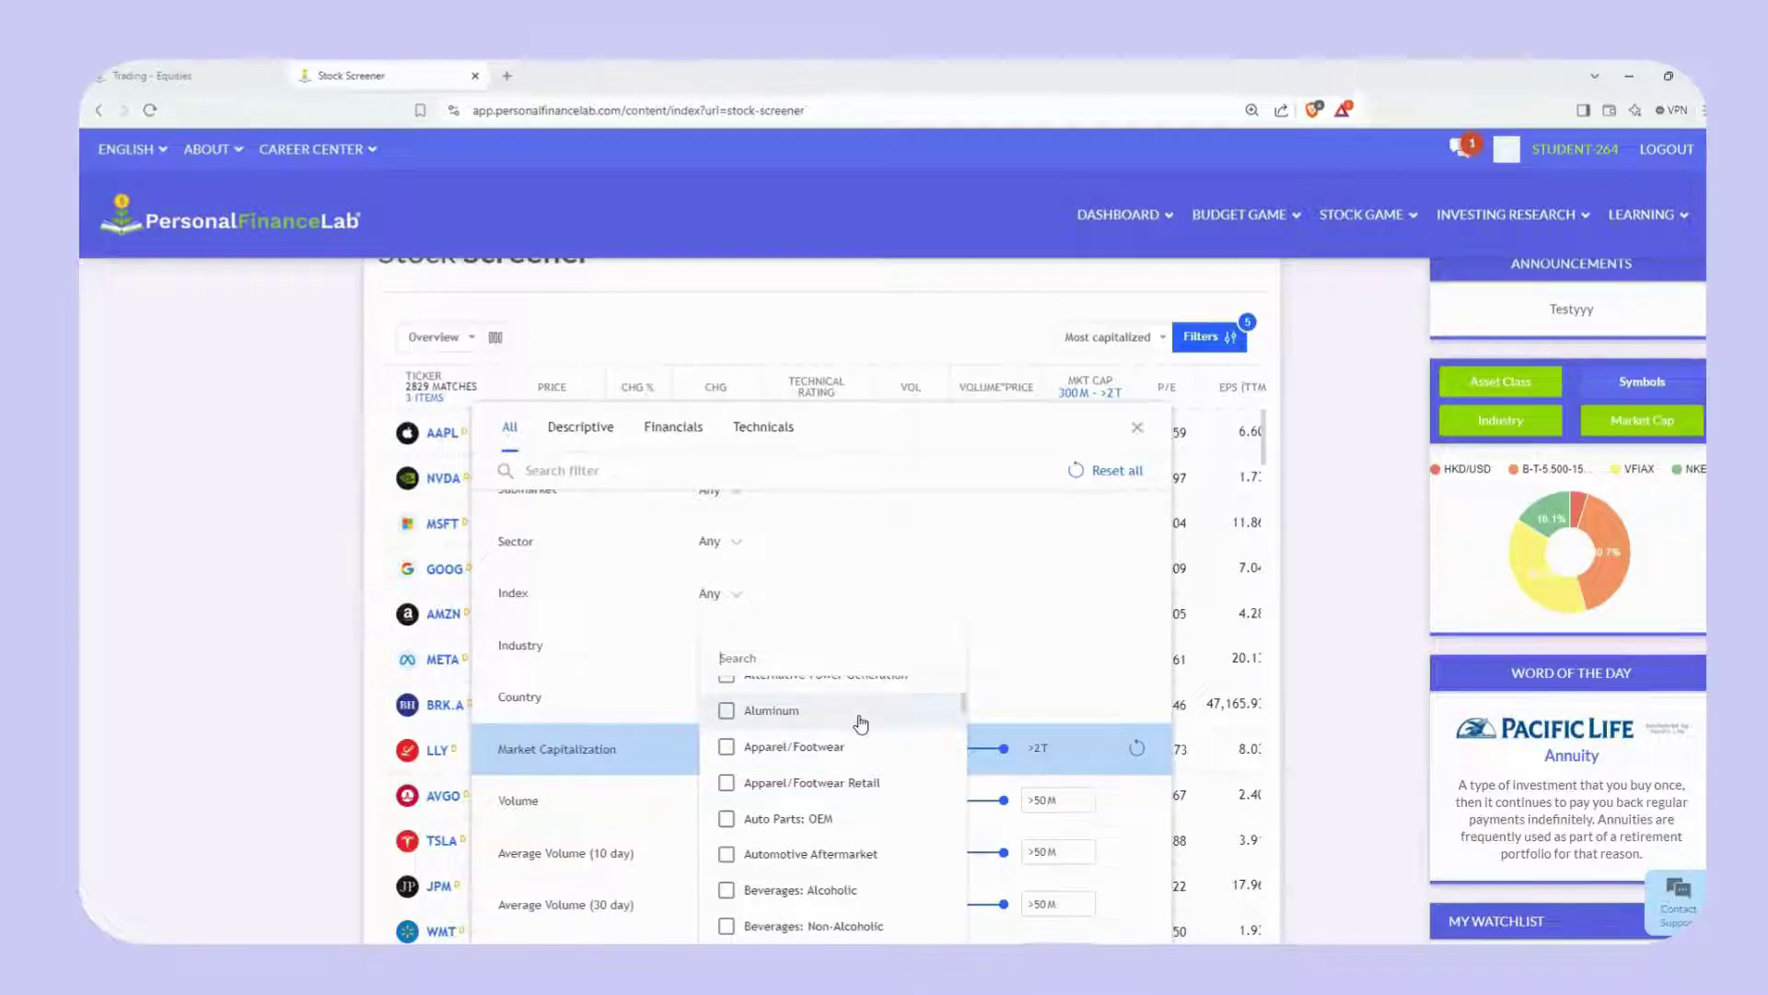
scroll(861, 723, down, 2)
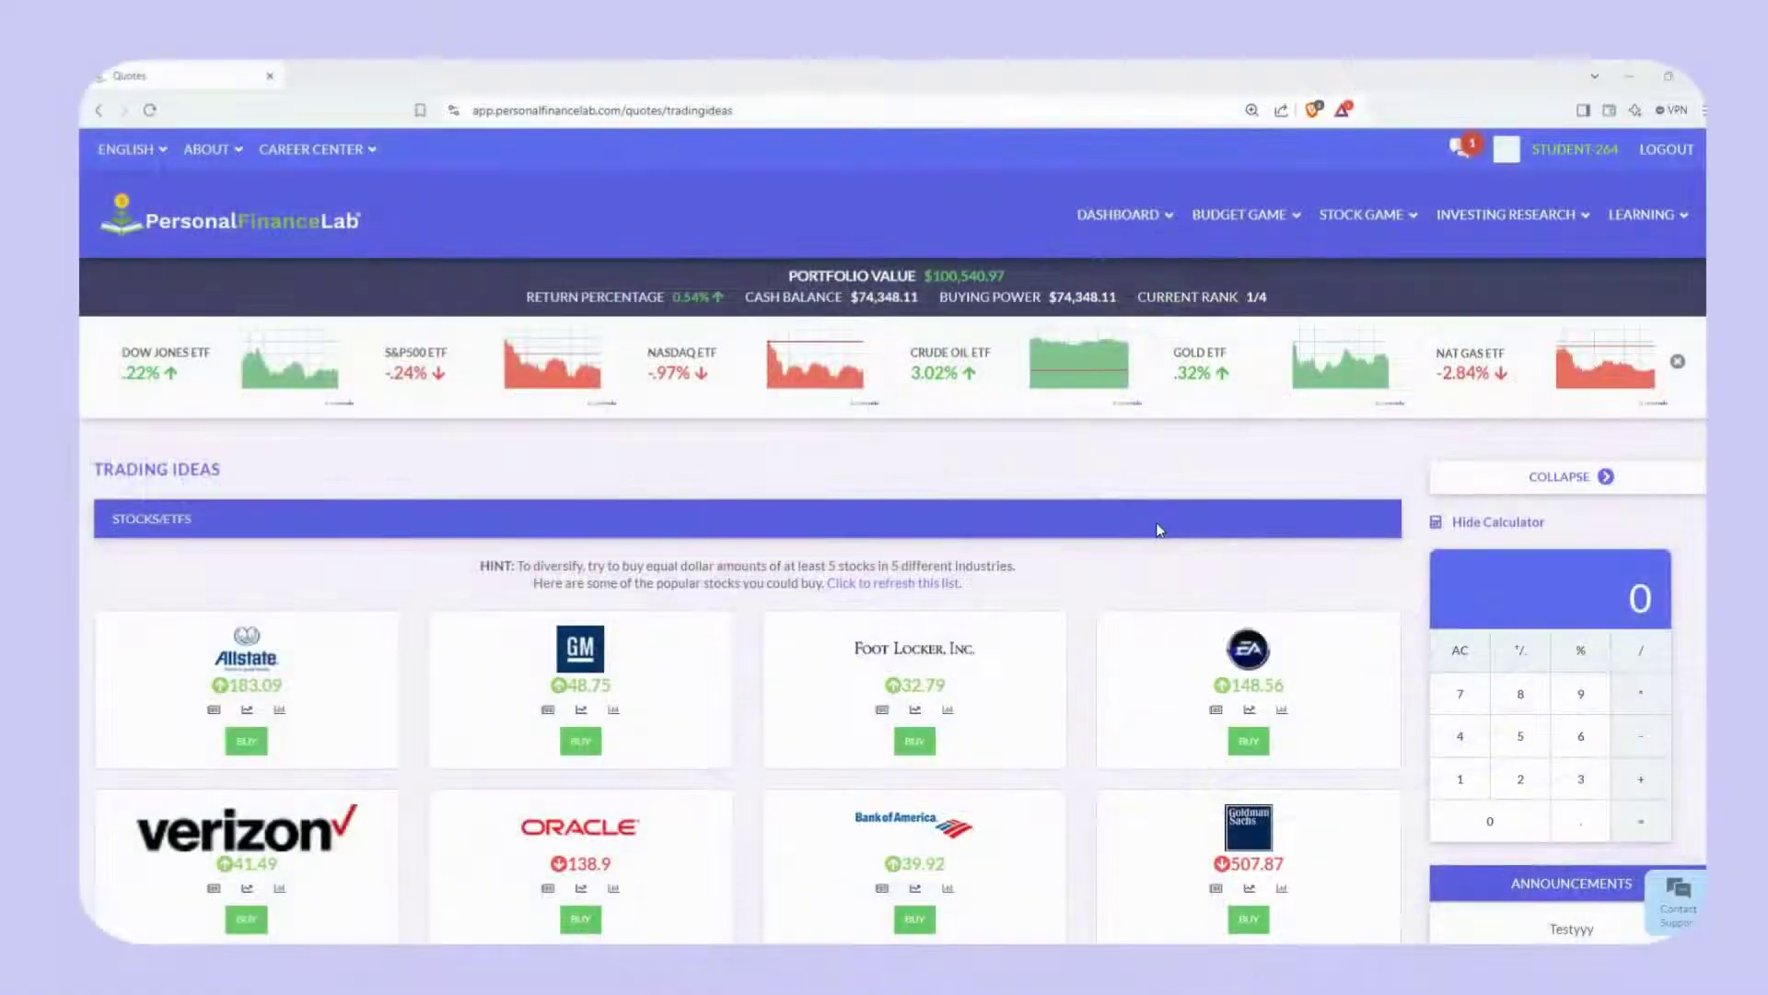
- From the Investing Research menu, pick the Basic Research And Comparing Stocks tutorial
click(1505, 217)
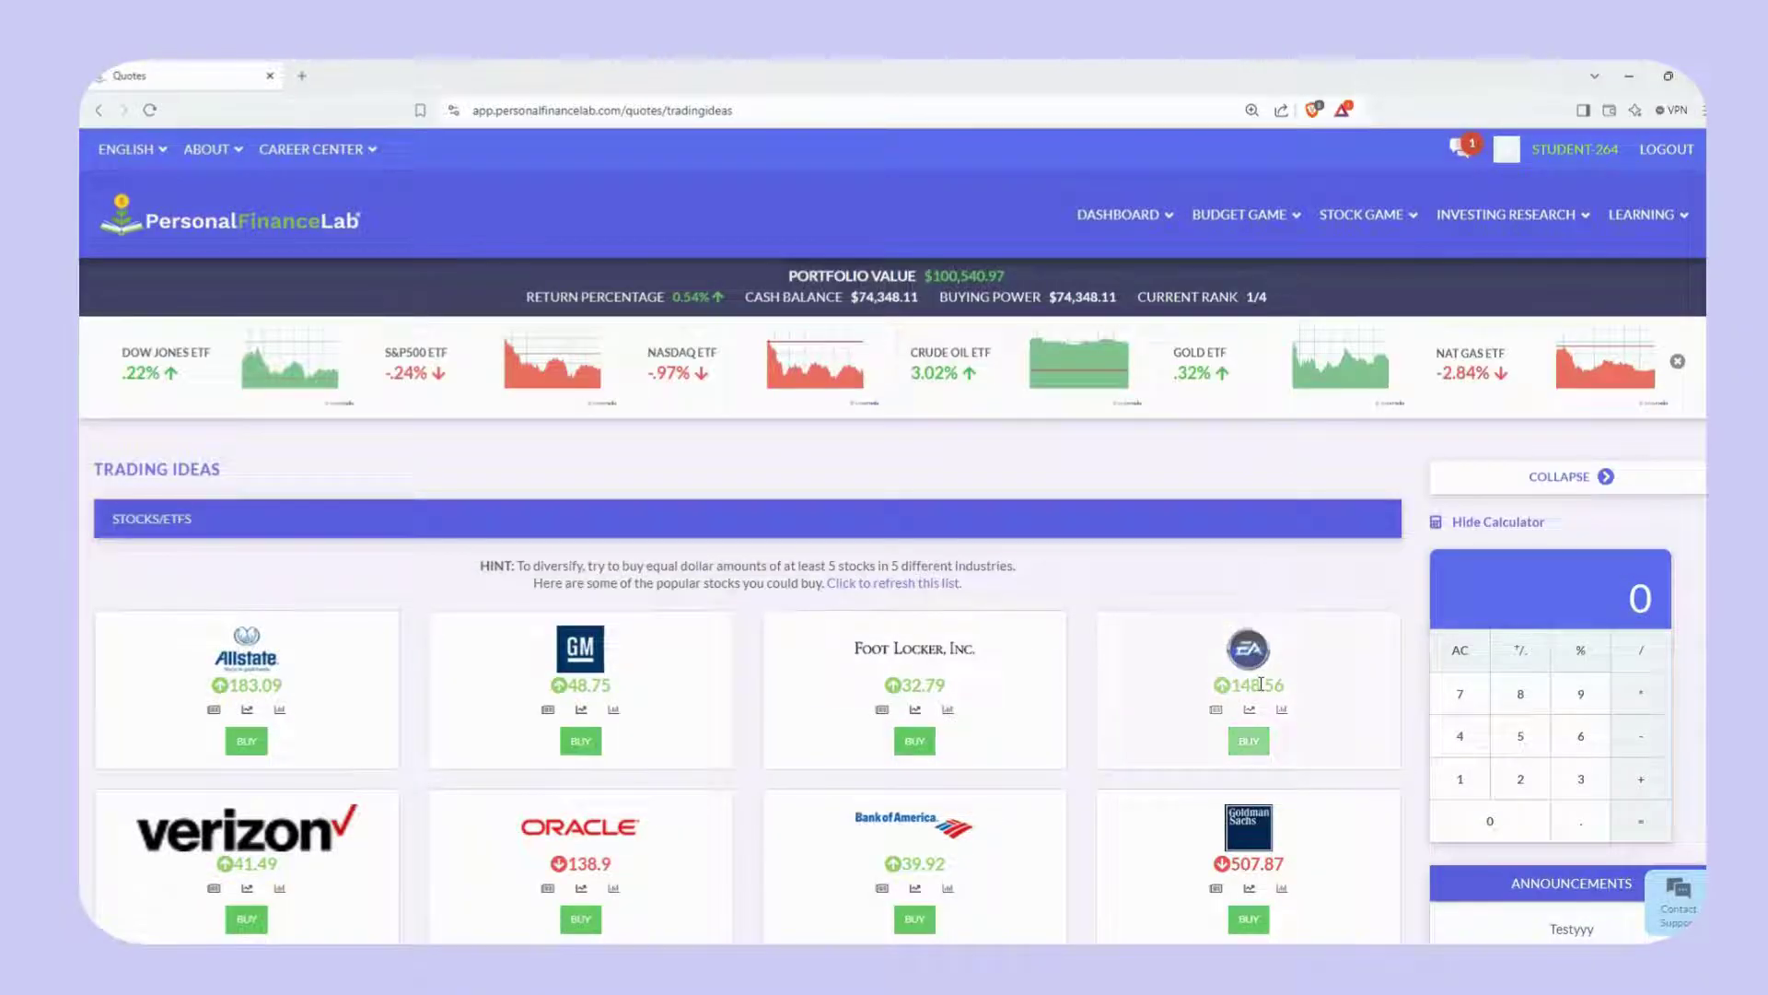
scroll(1262, 691, down, 1)
scroll(1262, 691, down, 1)
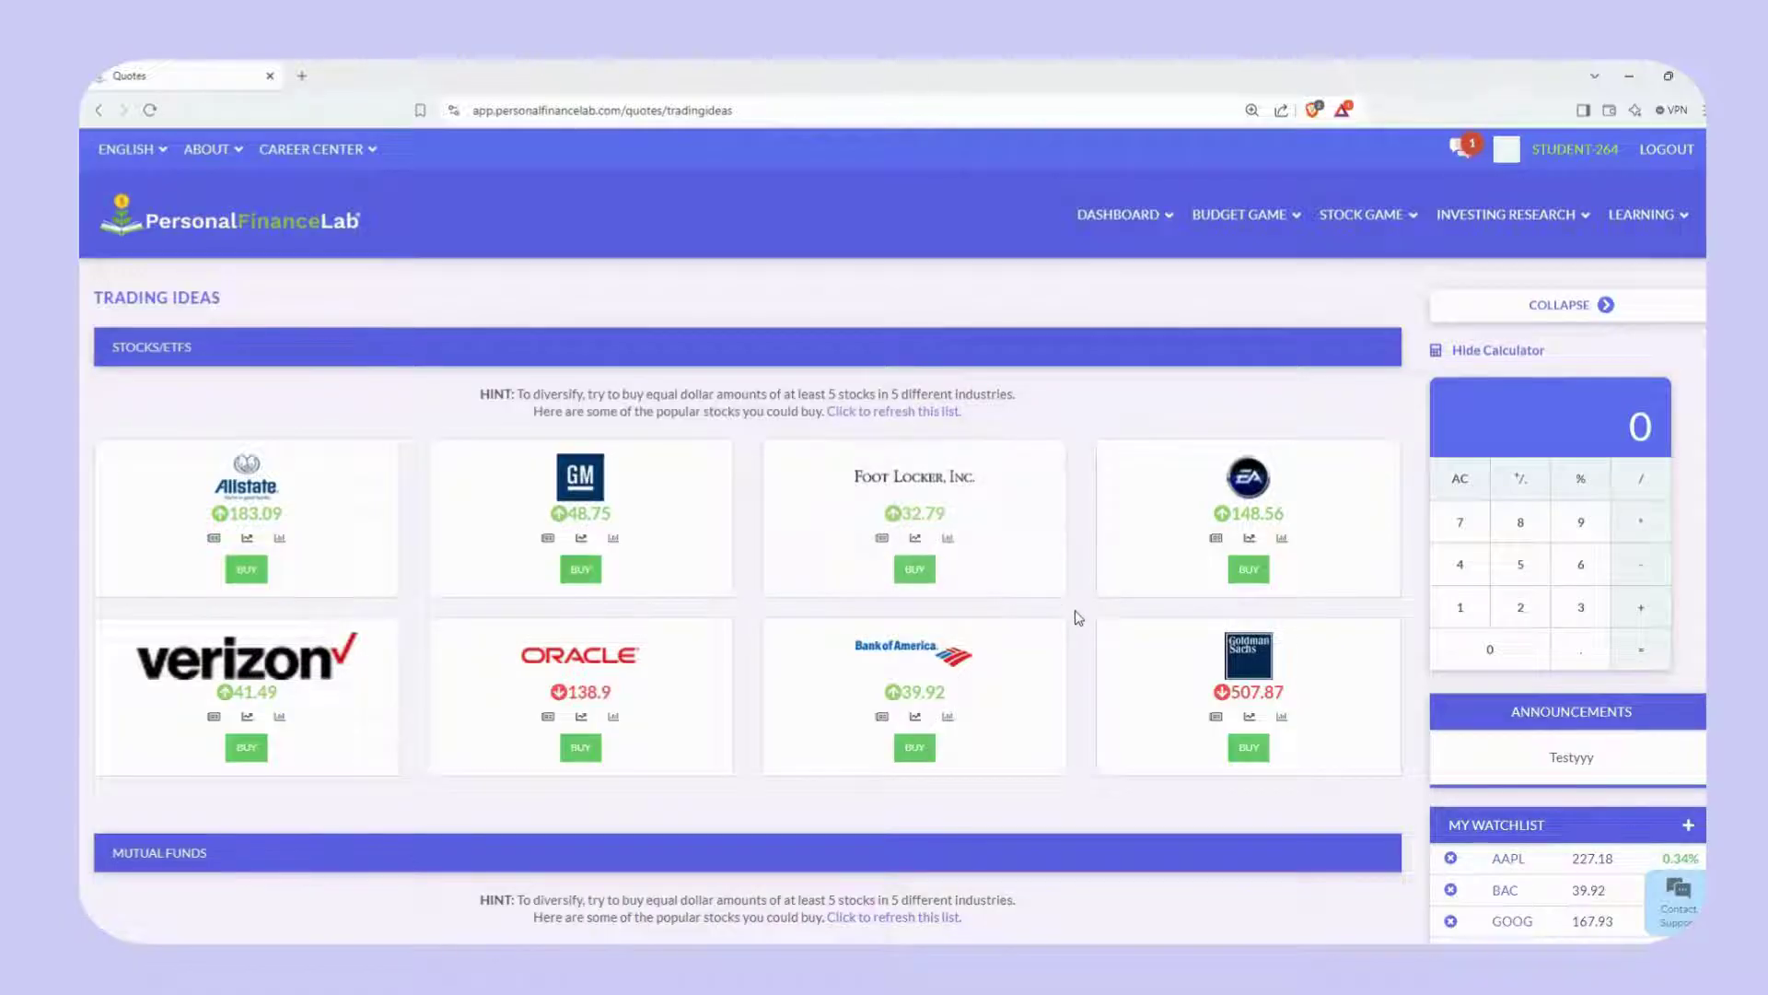
scroll(1077, 618, down, 5)
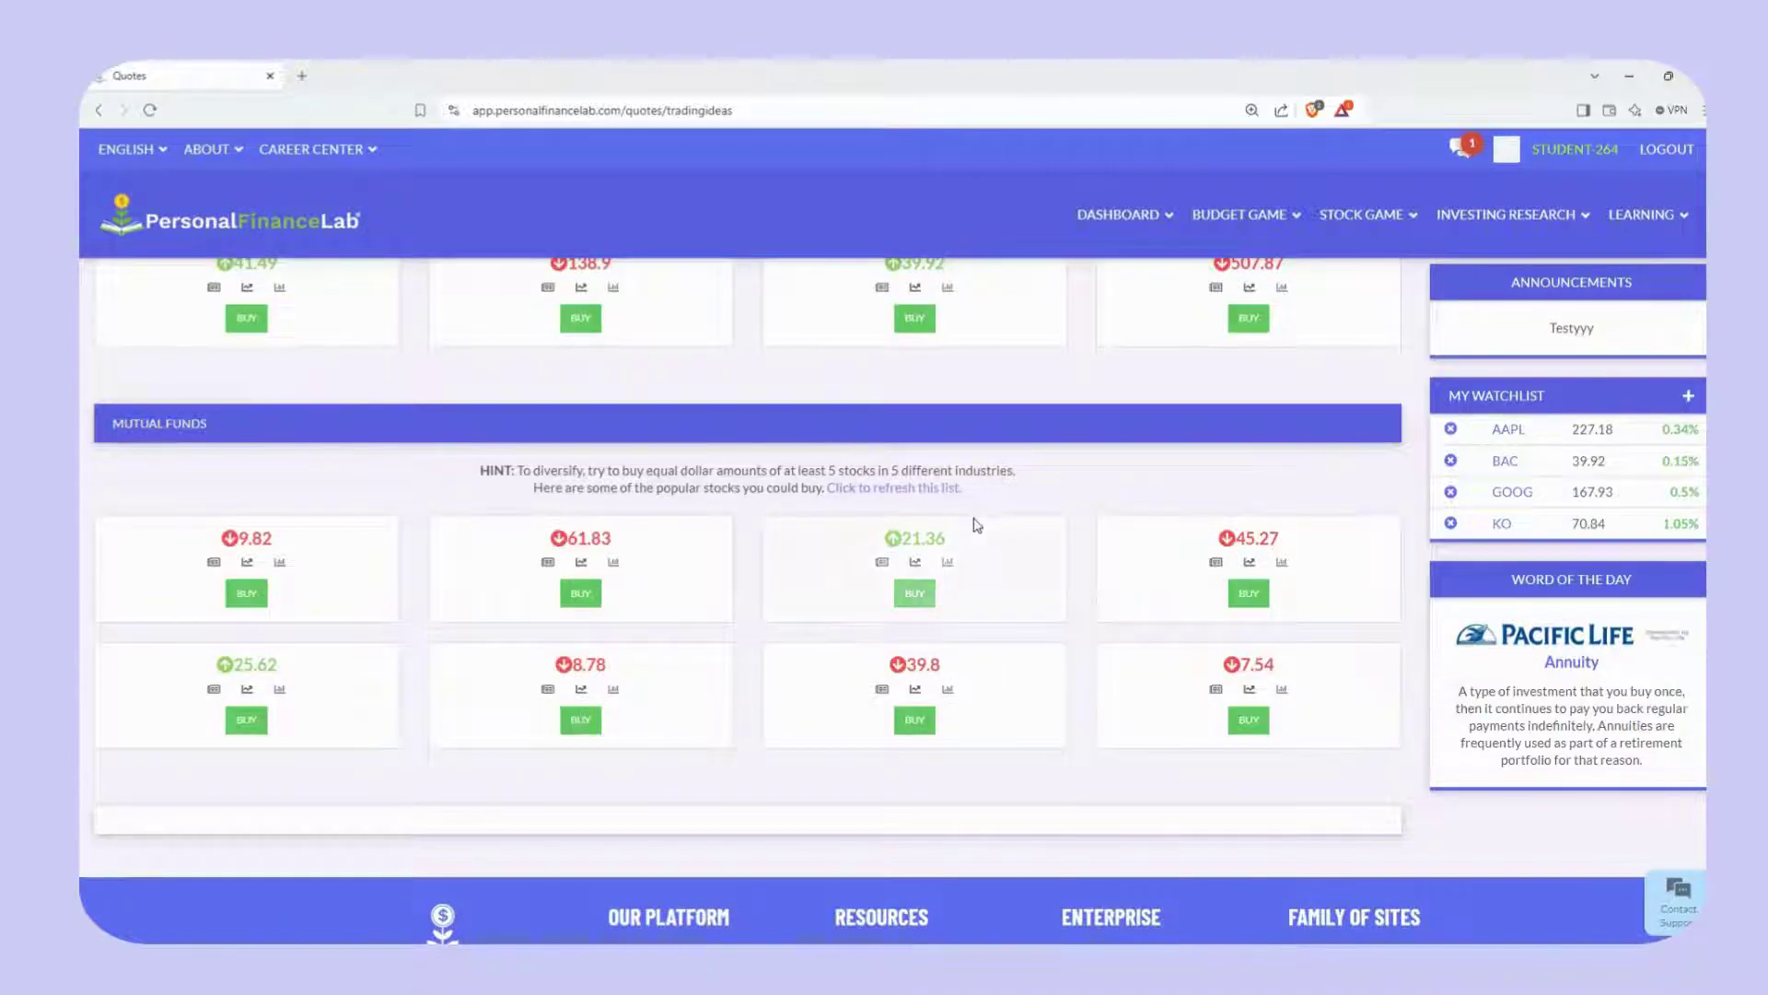
scroll(974, 521, up, 3)
scroll(976, 524, up, 1)
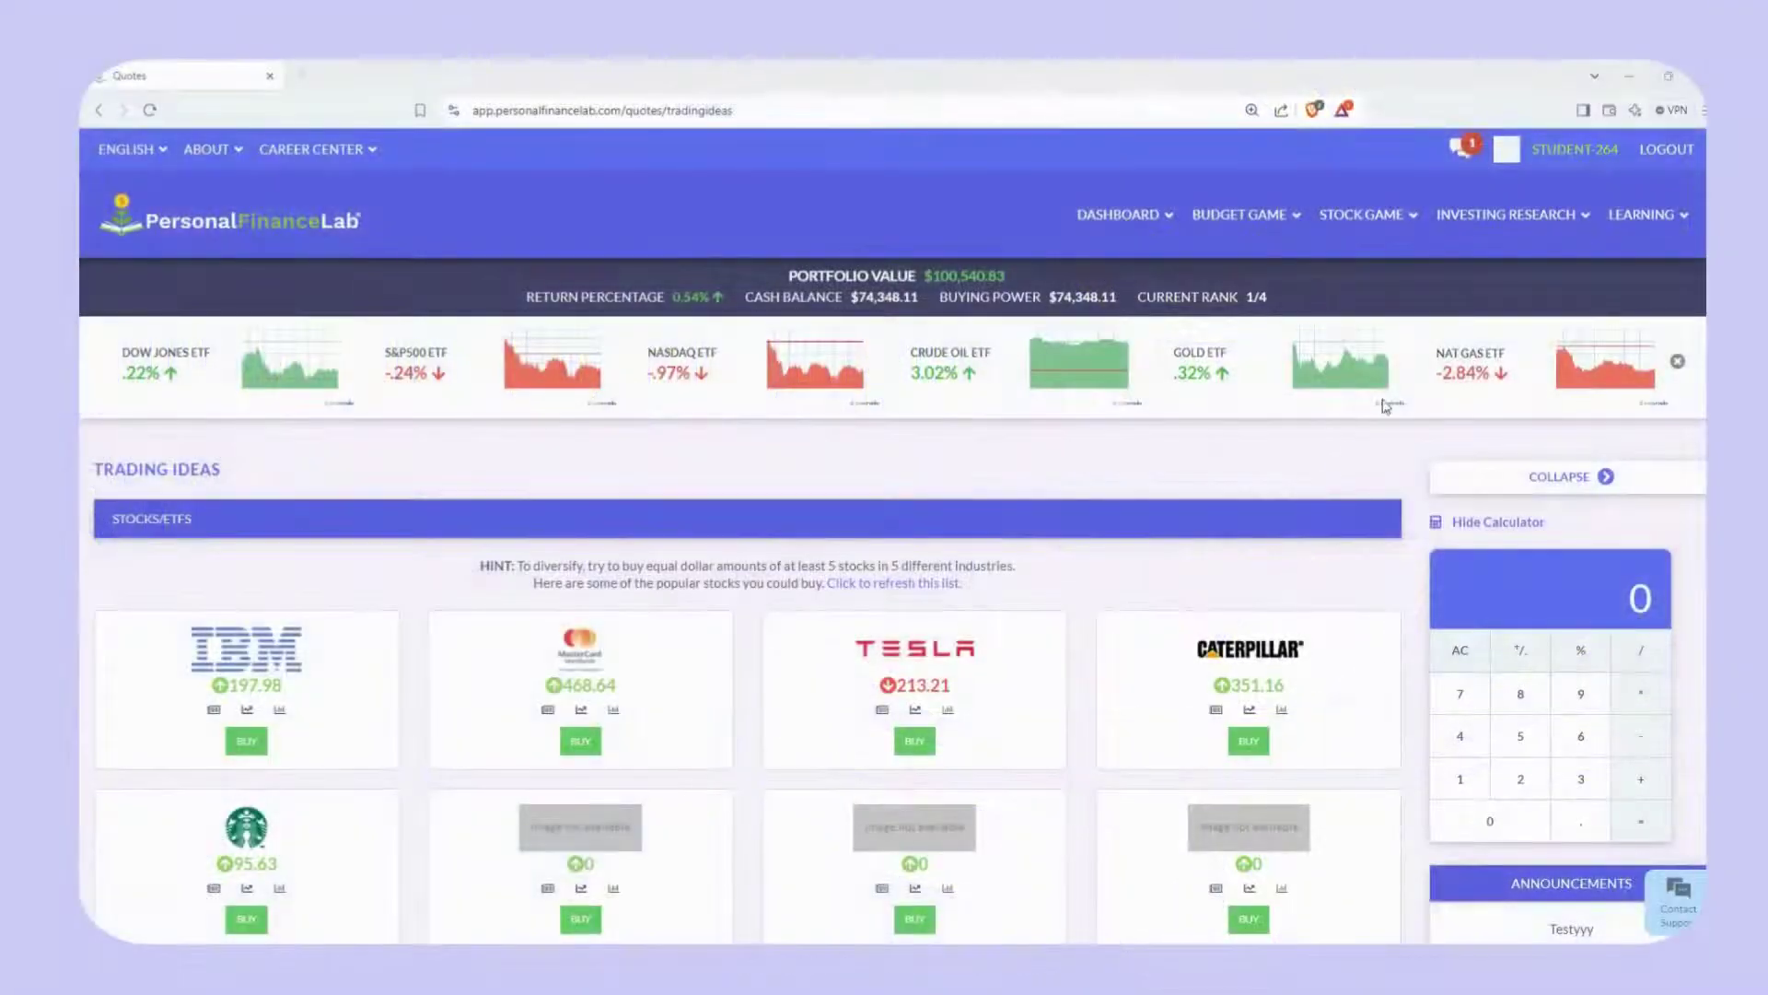
mouse_move(1472, 214)
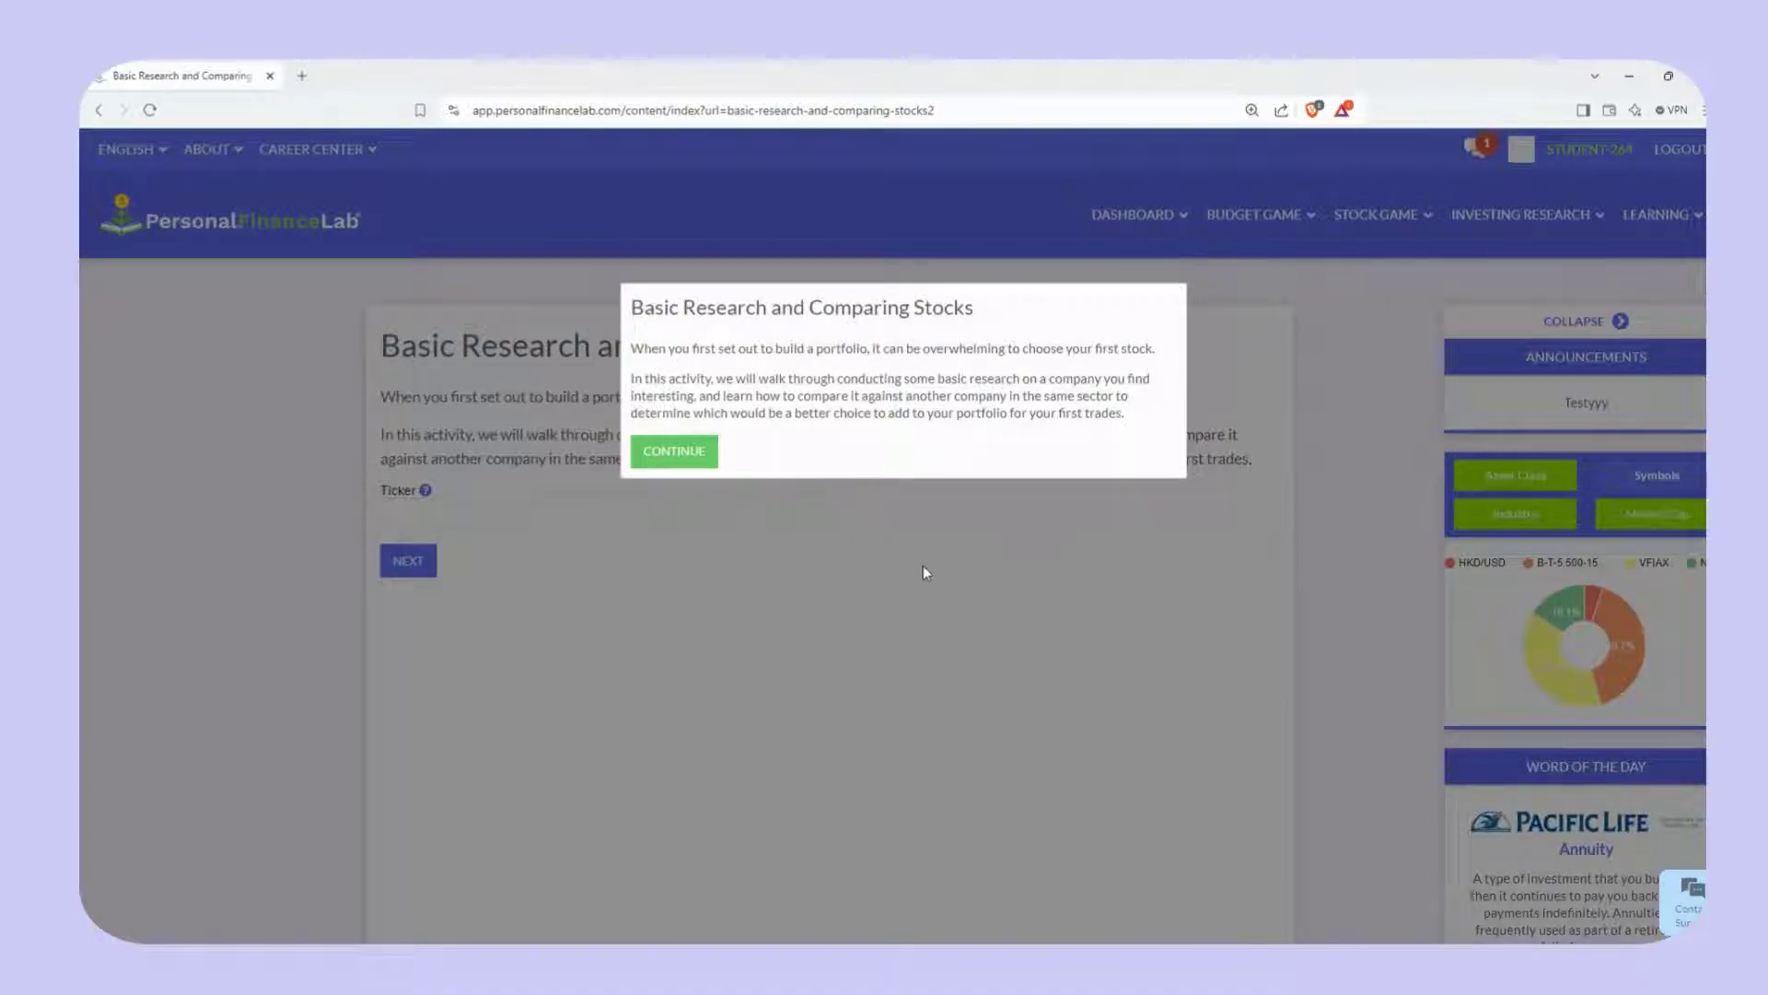
- Continue through the introduction, enter the ticker nke, and dismiss the Price instructions
click(679, 451)
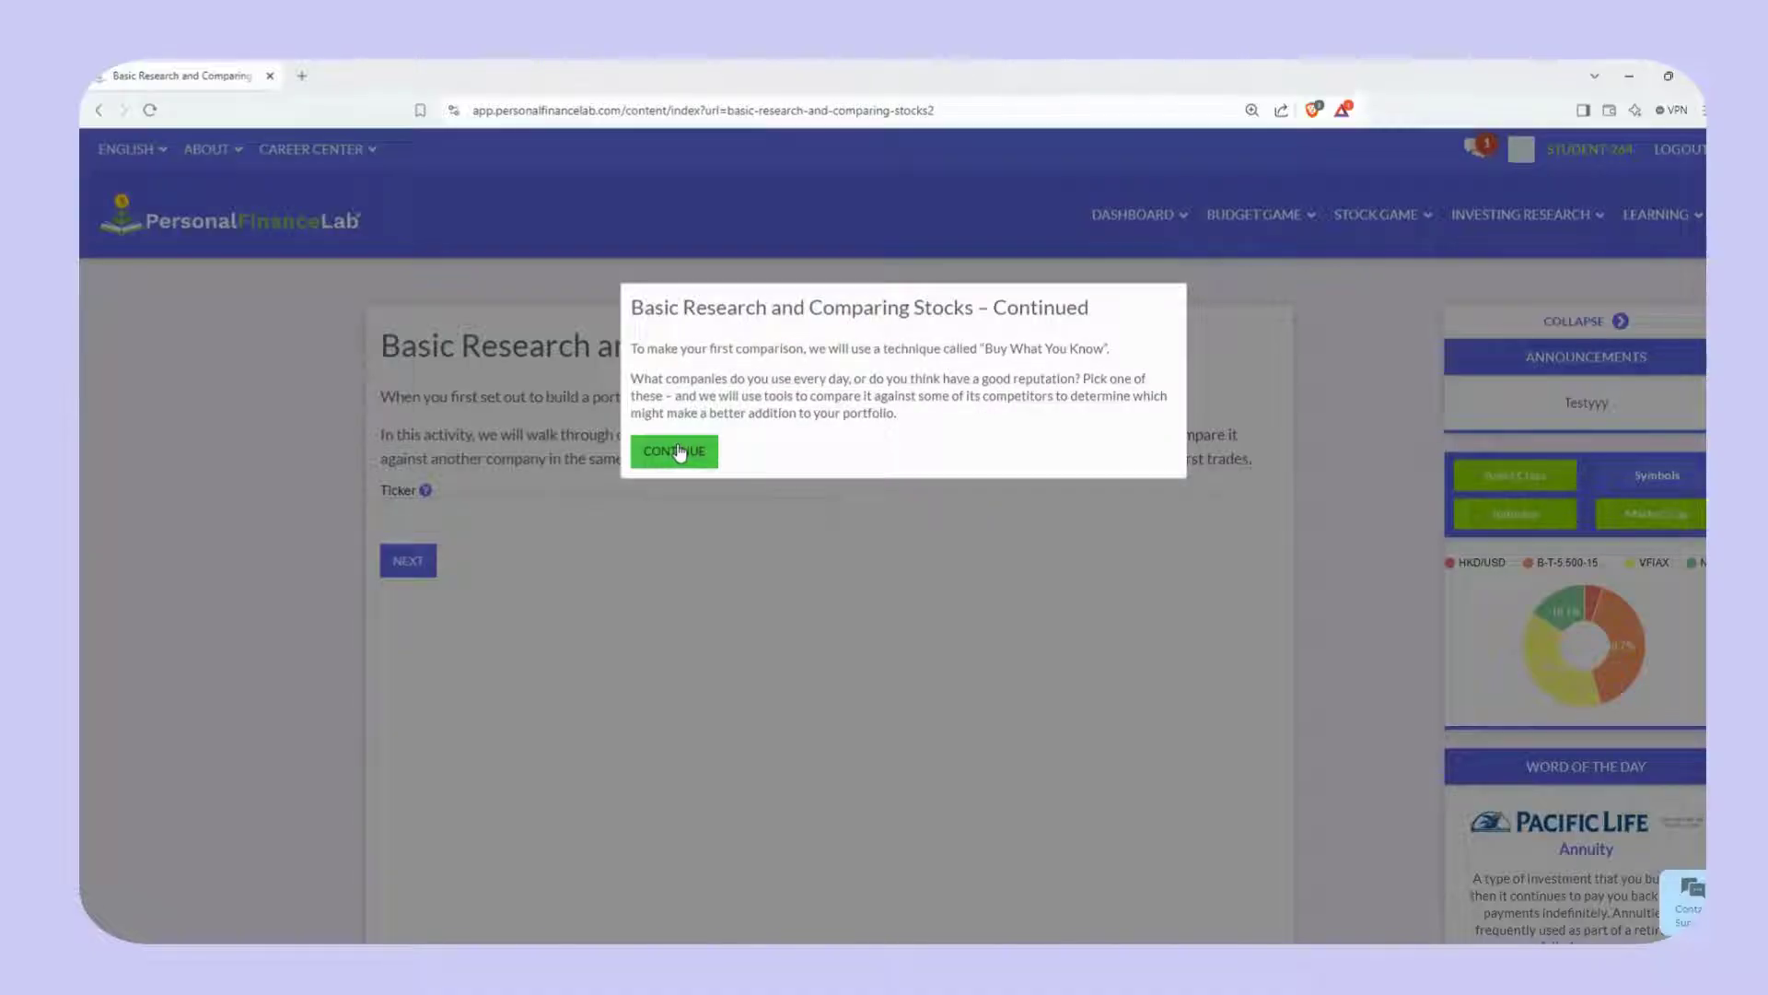
click(678, 452)
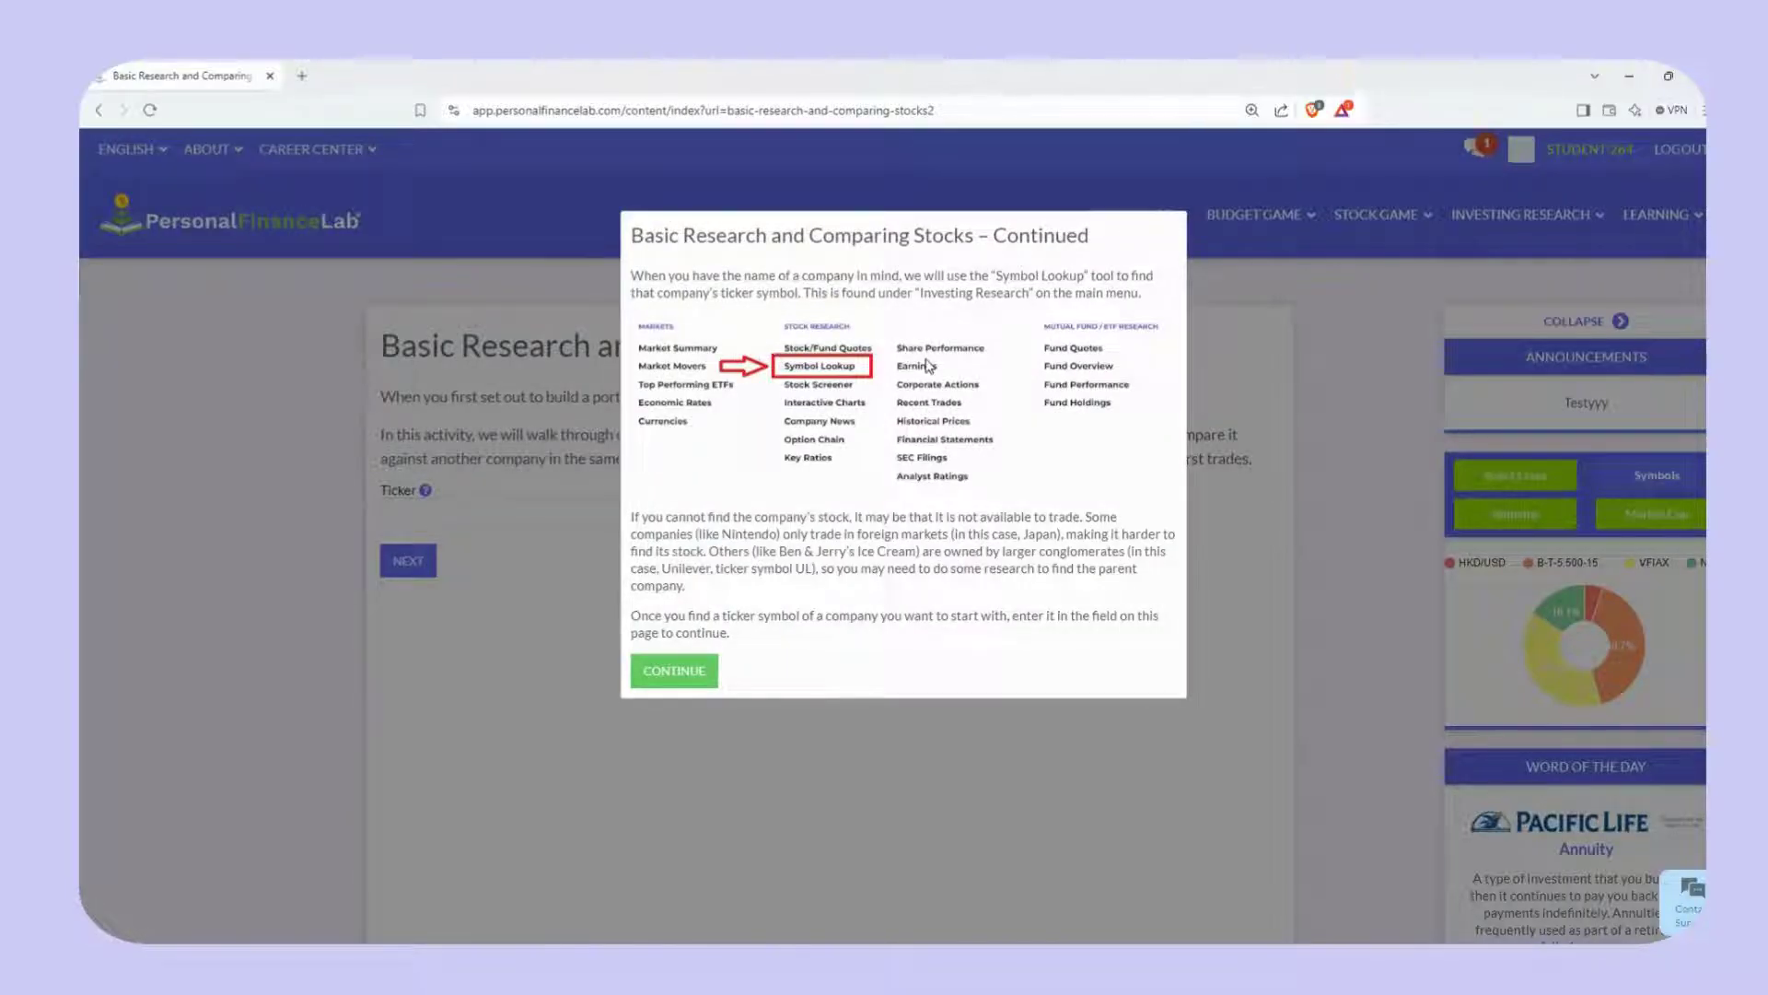
click(673, 671)
click(457, 508)
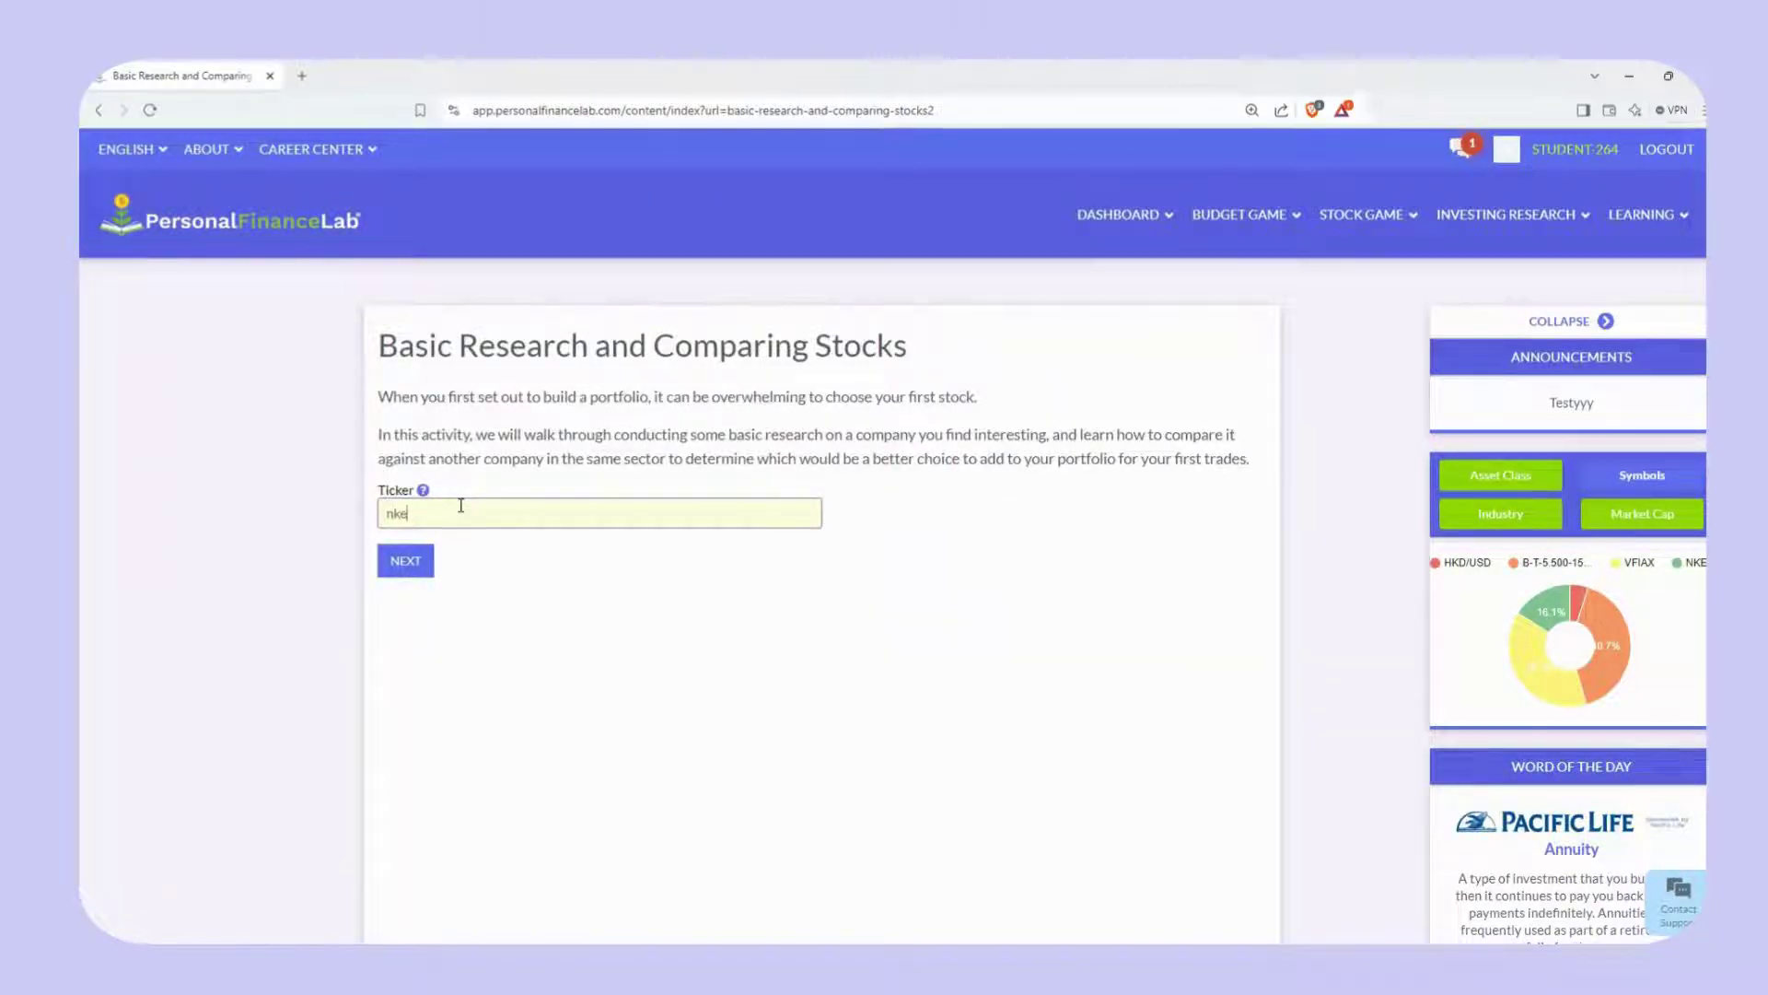
click(405, 564)
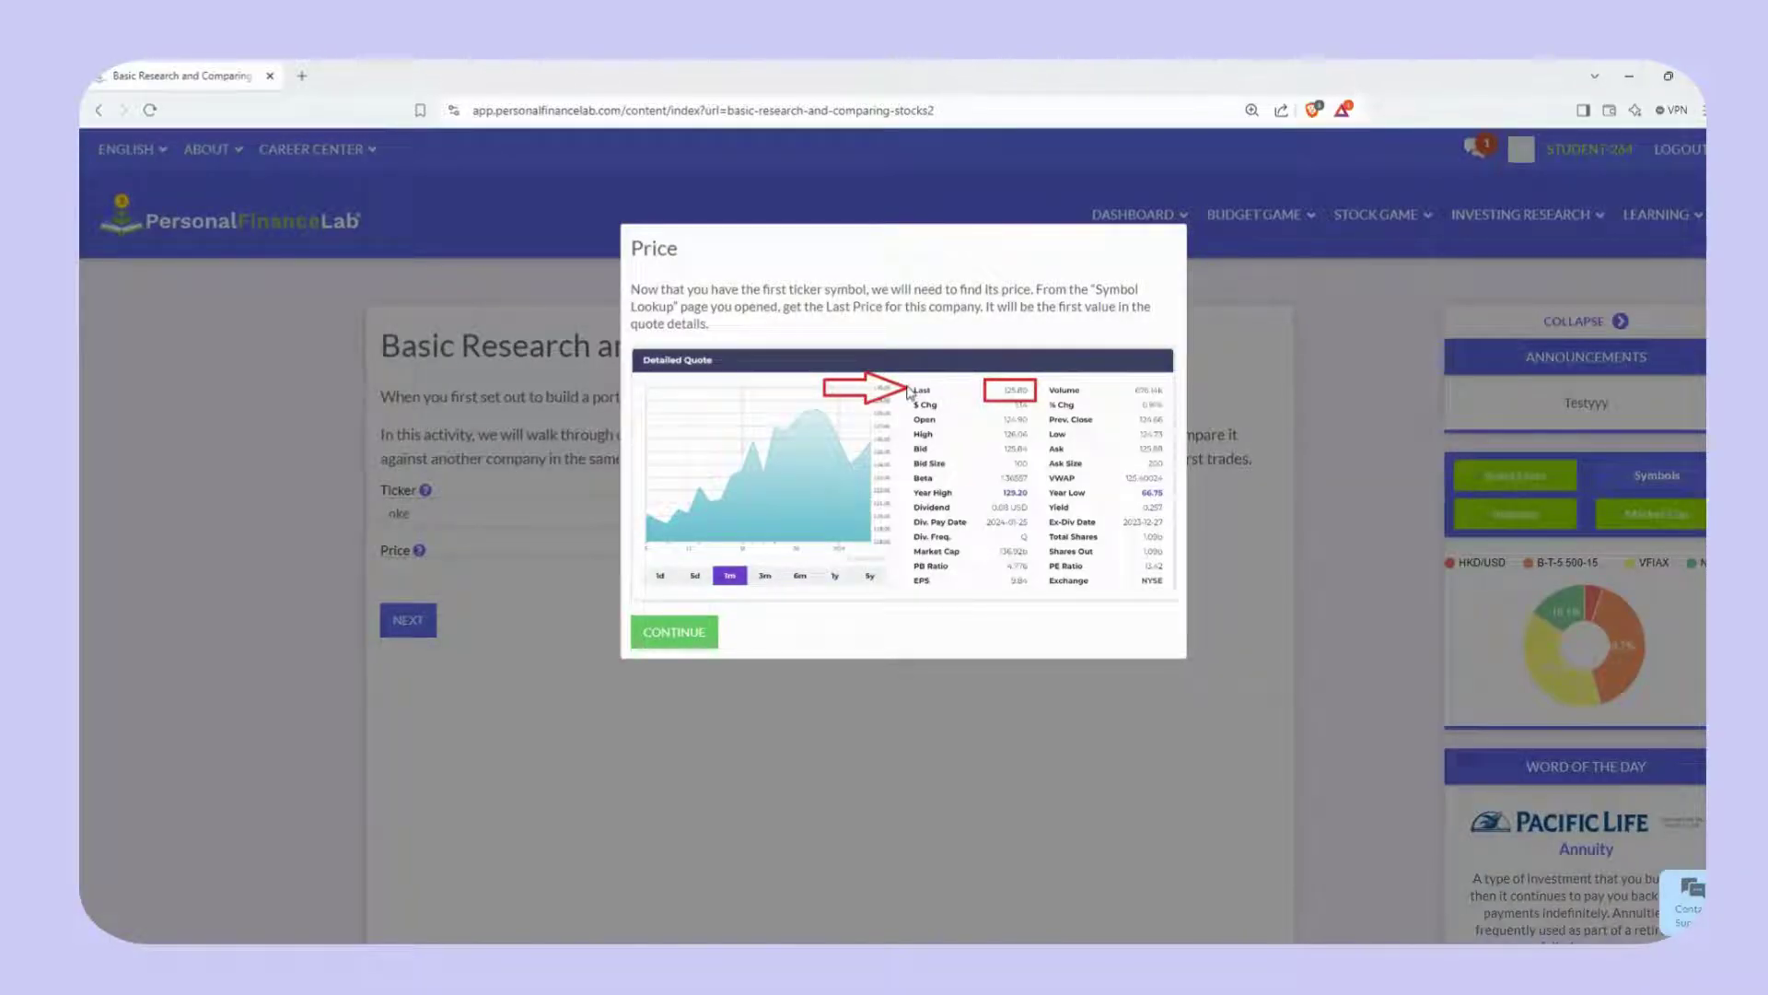
click(667, 636)
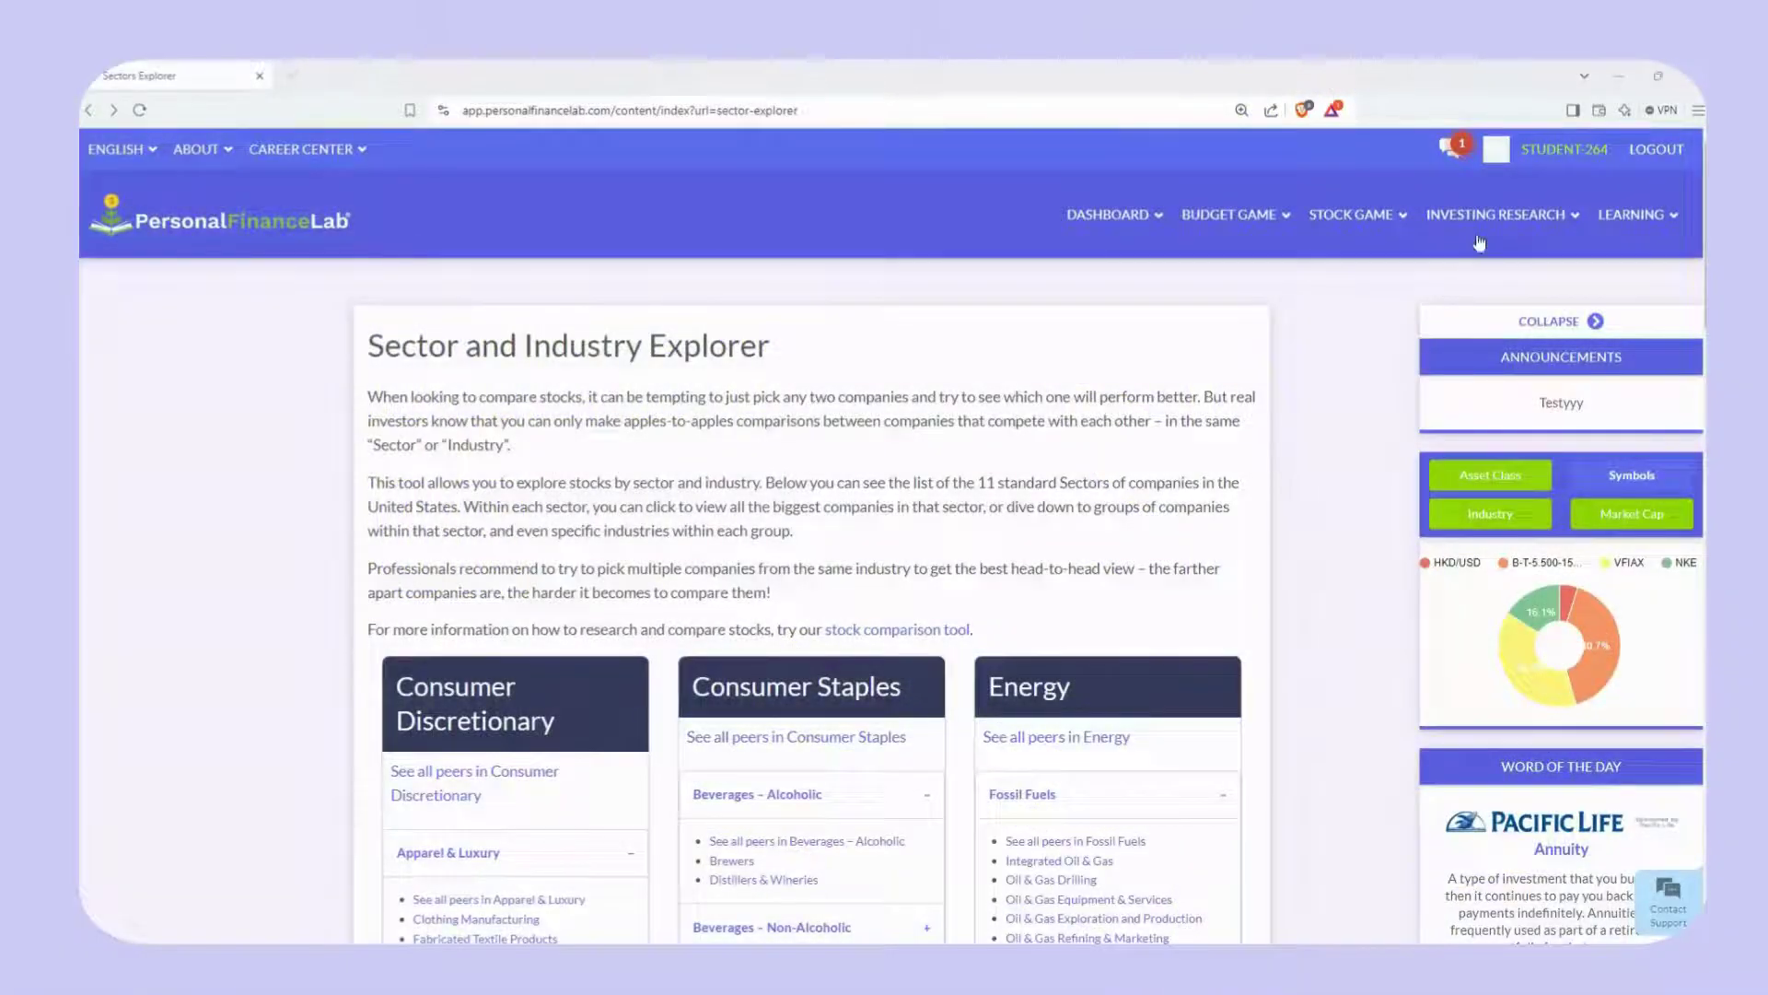
- Go to Explore By Sector and expand Telecommunications on the Media card
click(1487, 214)
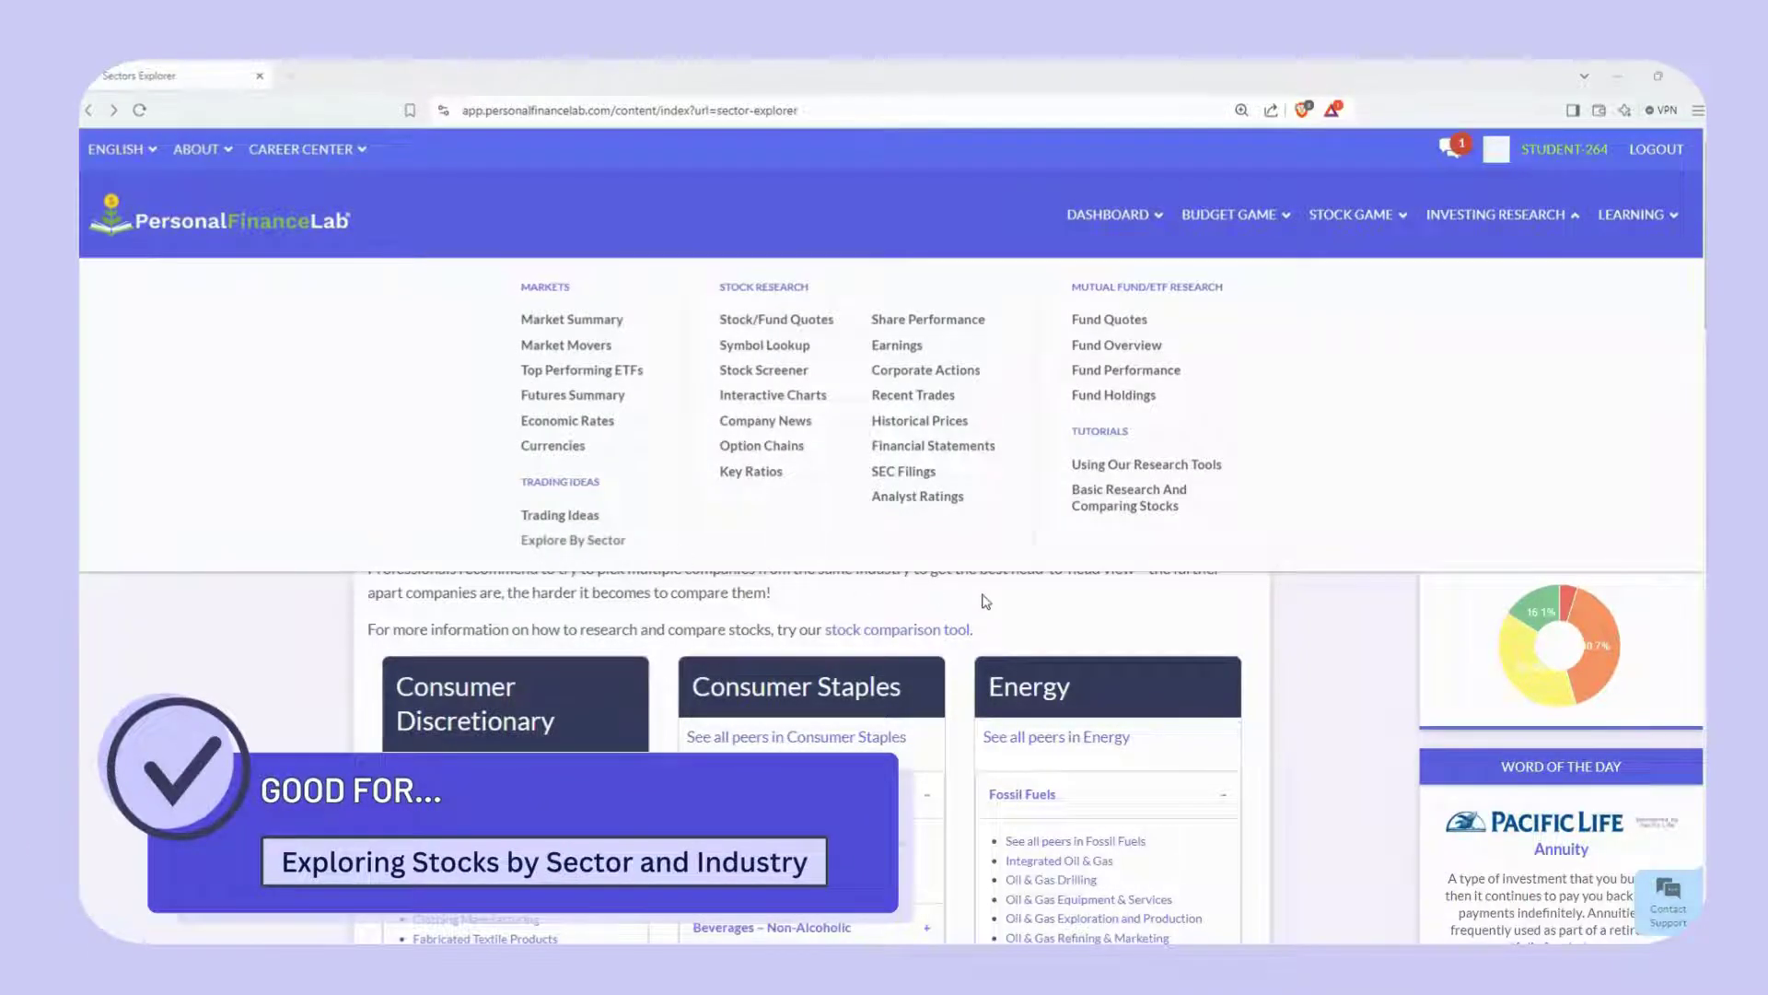
click(1305, 625)
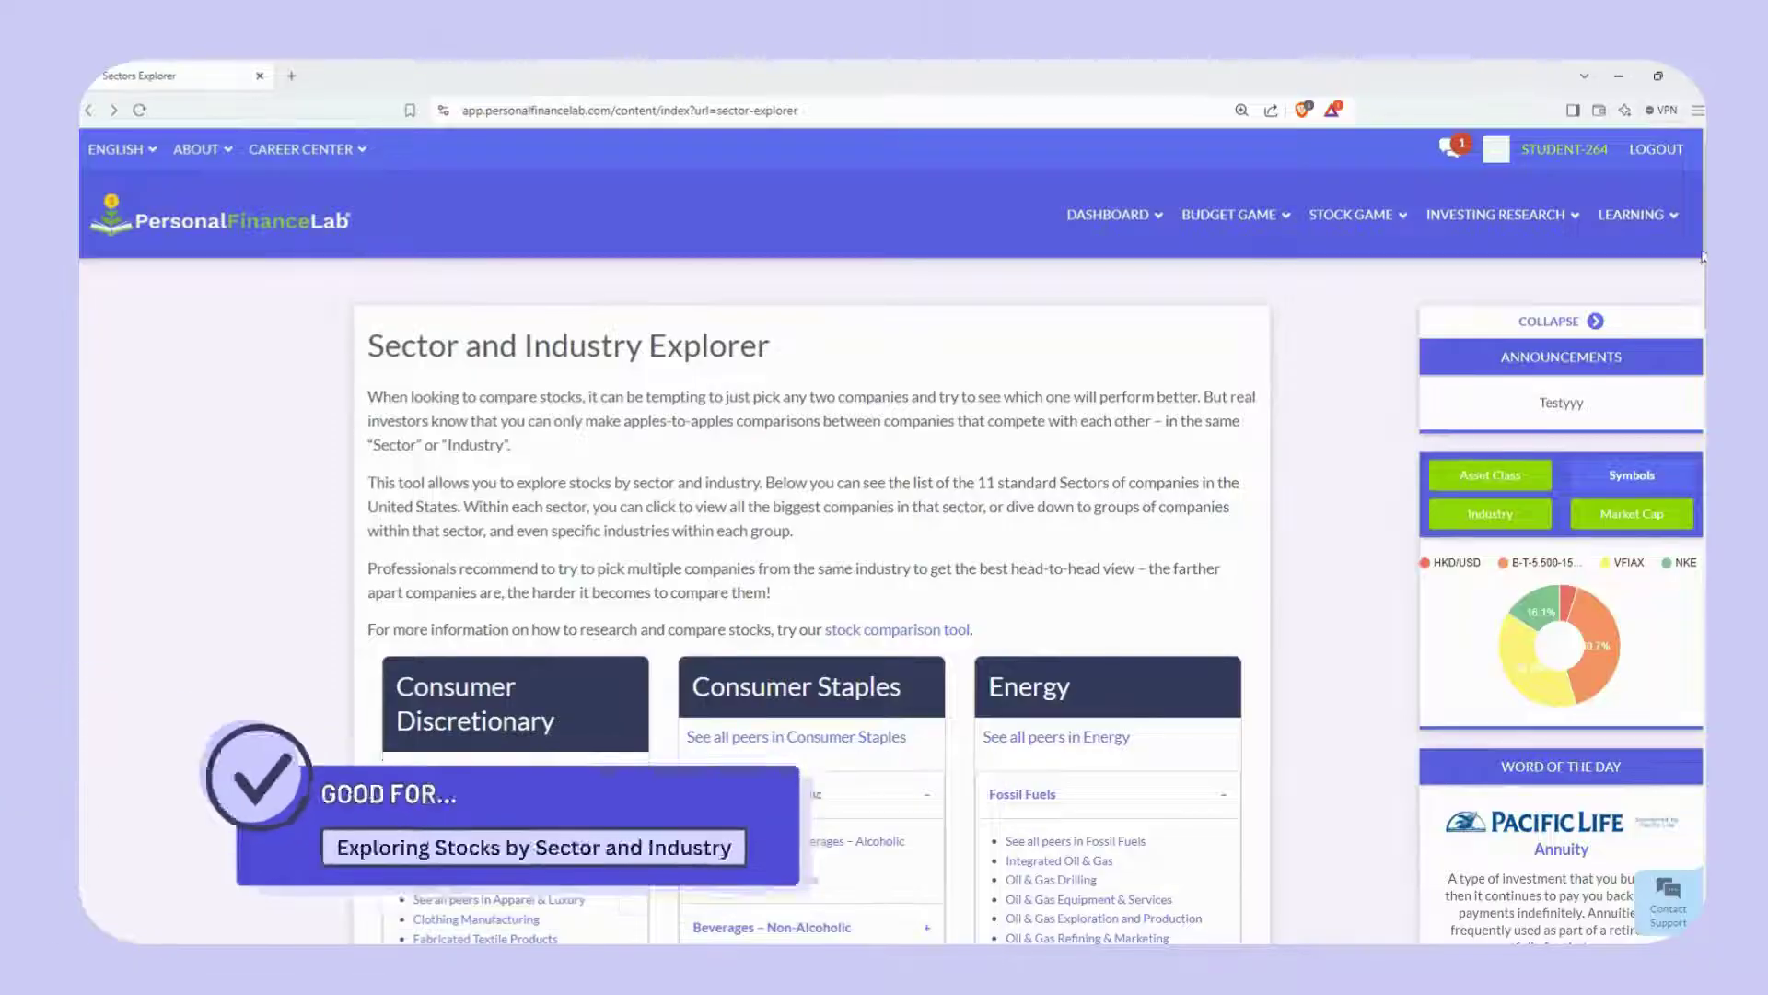
scroll(1703, 257, down, 2)
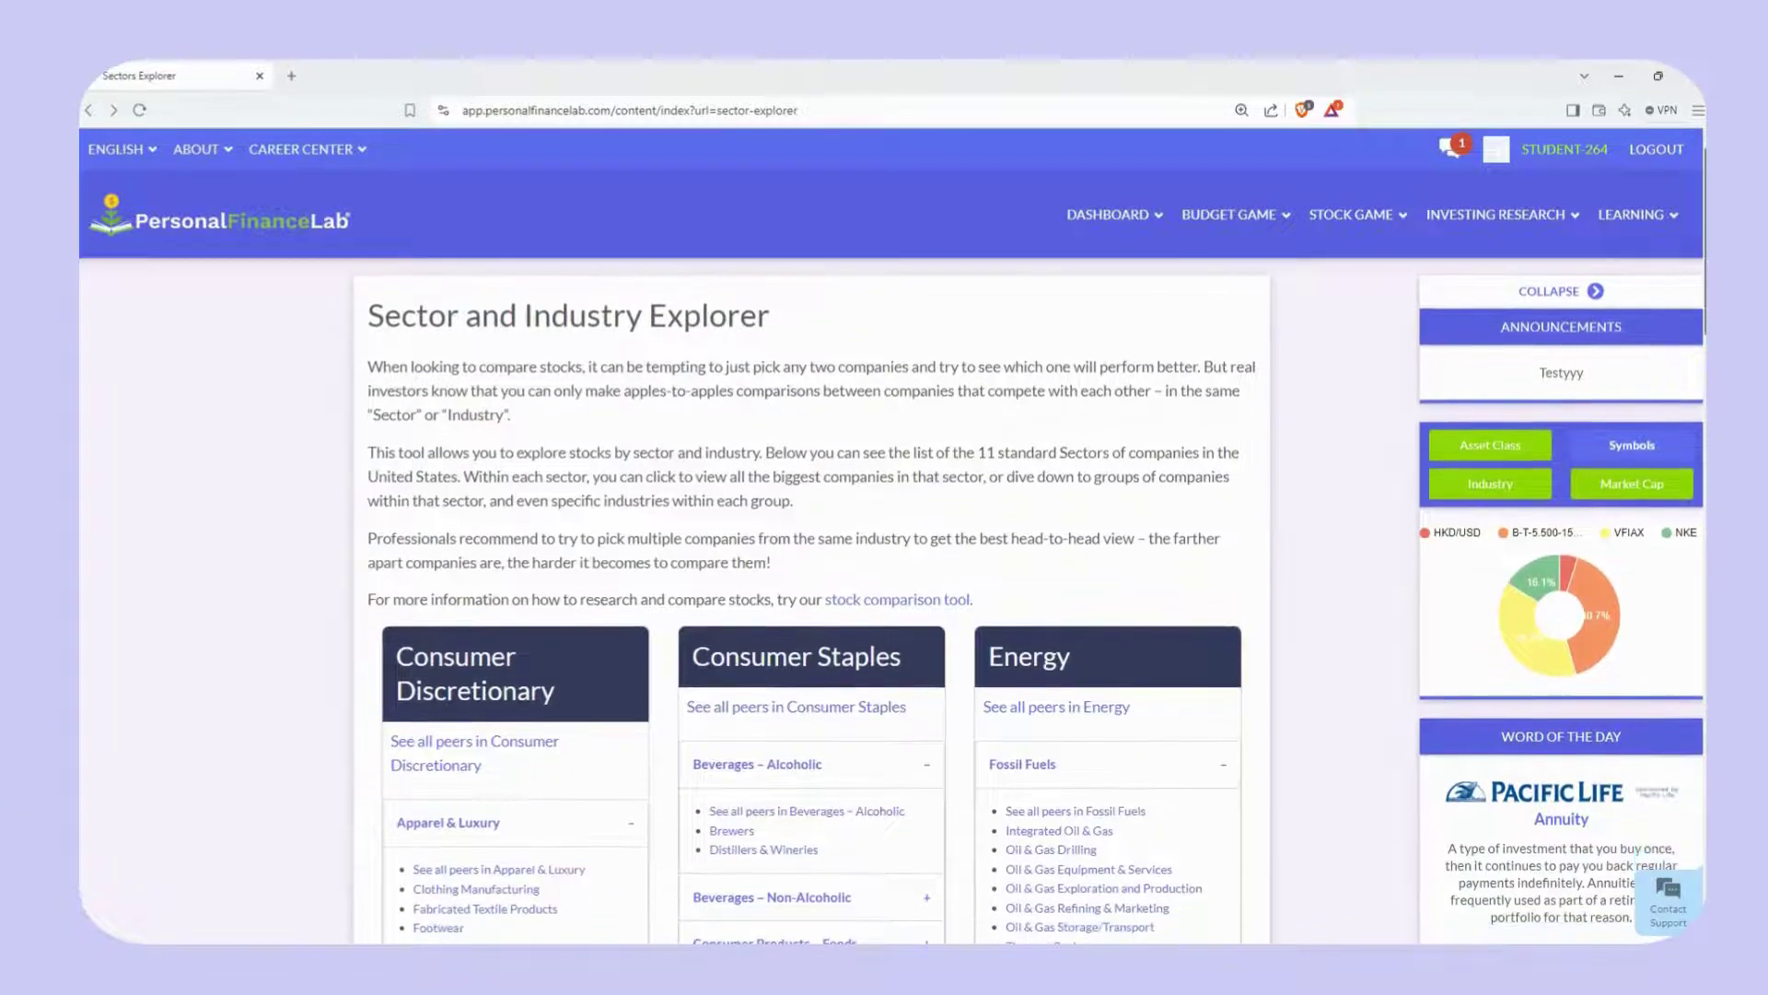
scroll(1030, 552, down, 3)
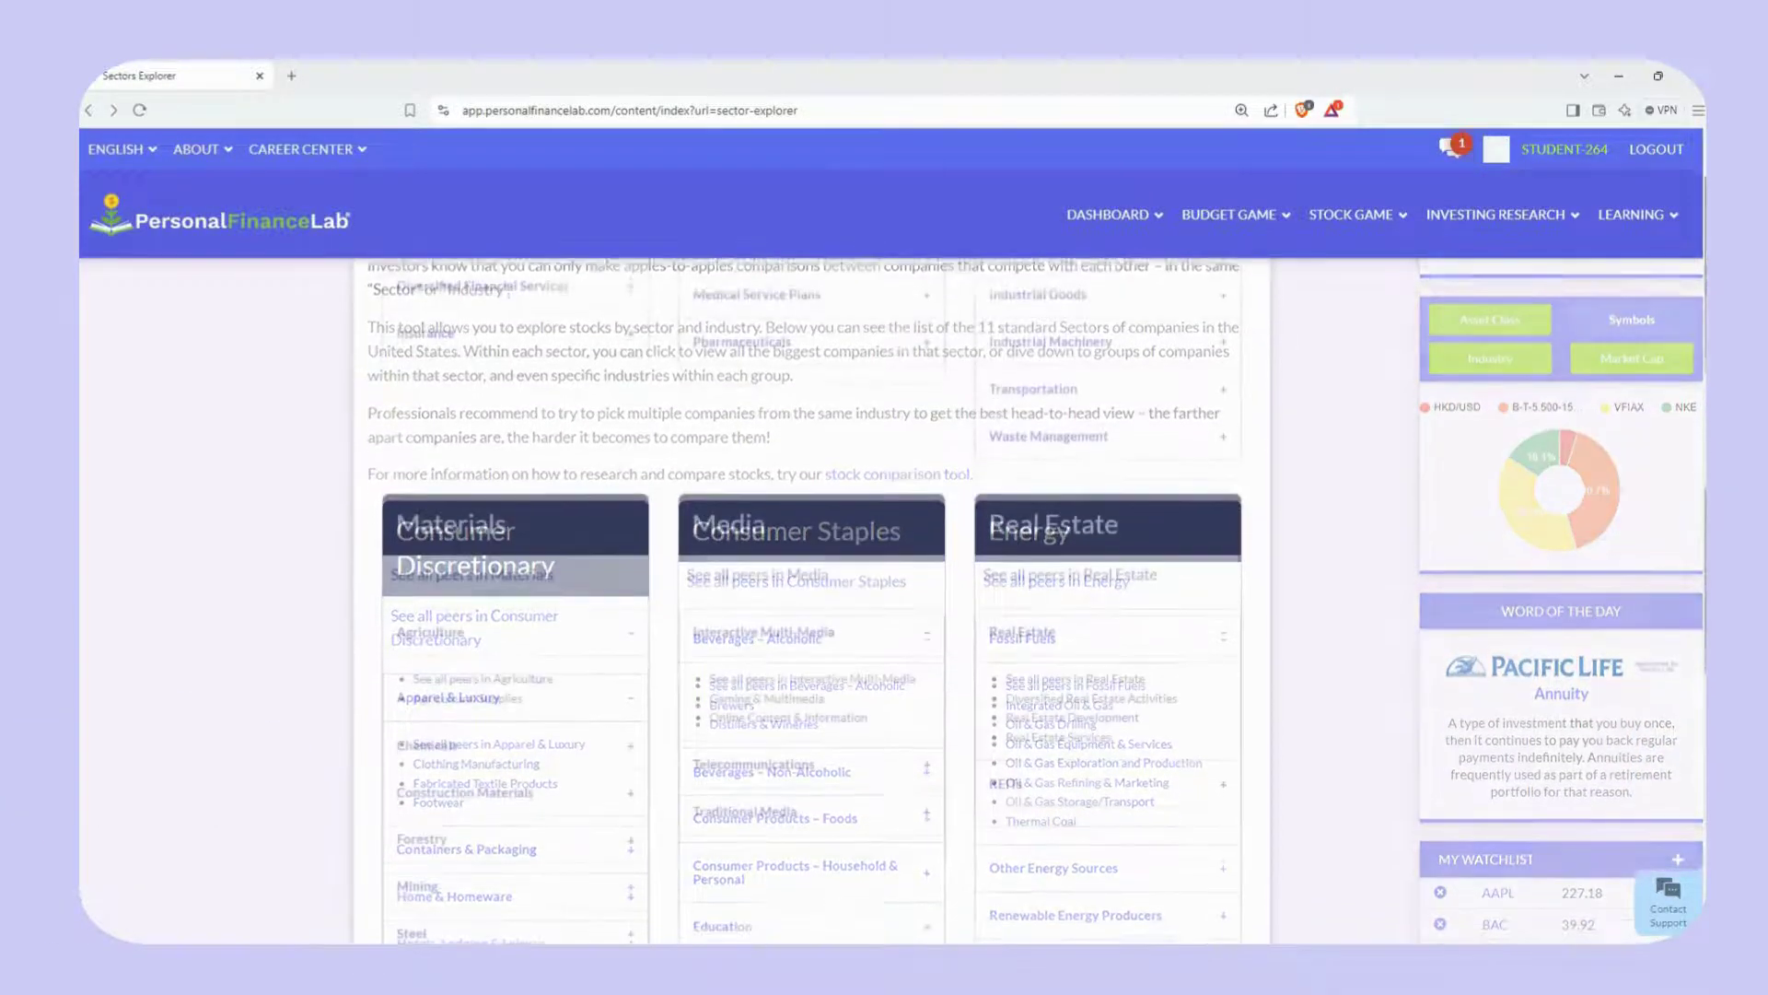
scroll(810, 598, down, 1)
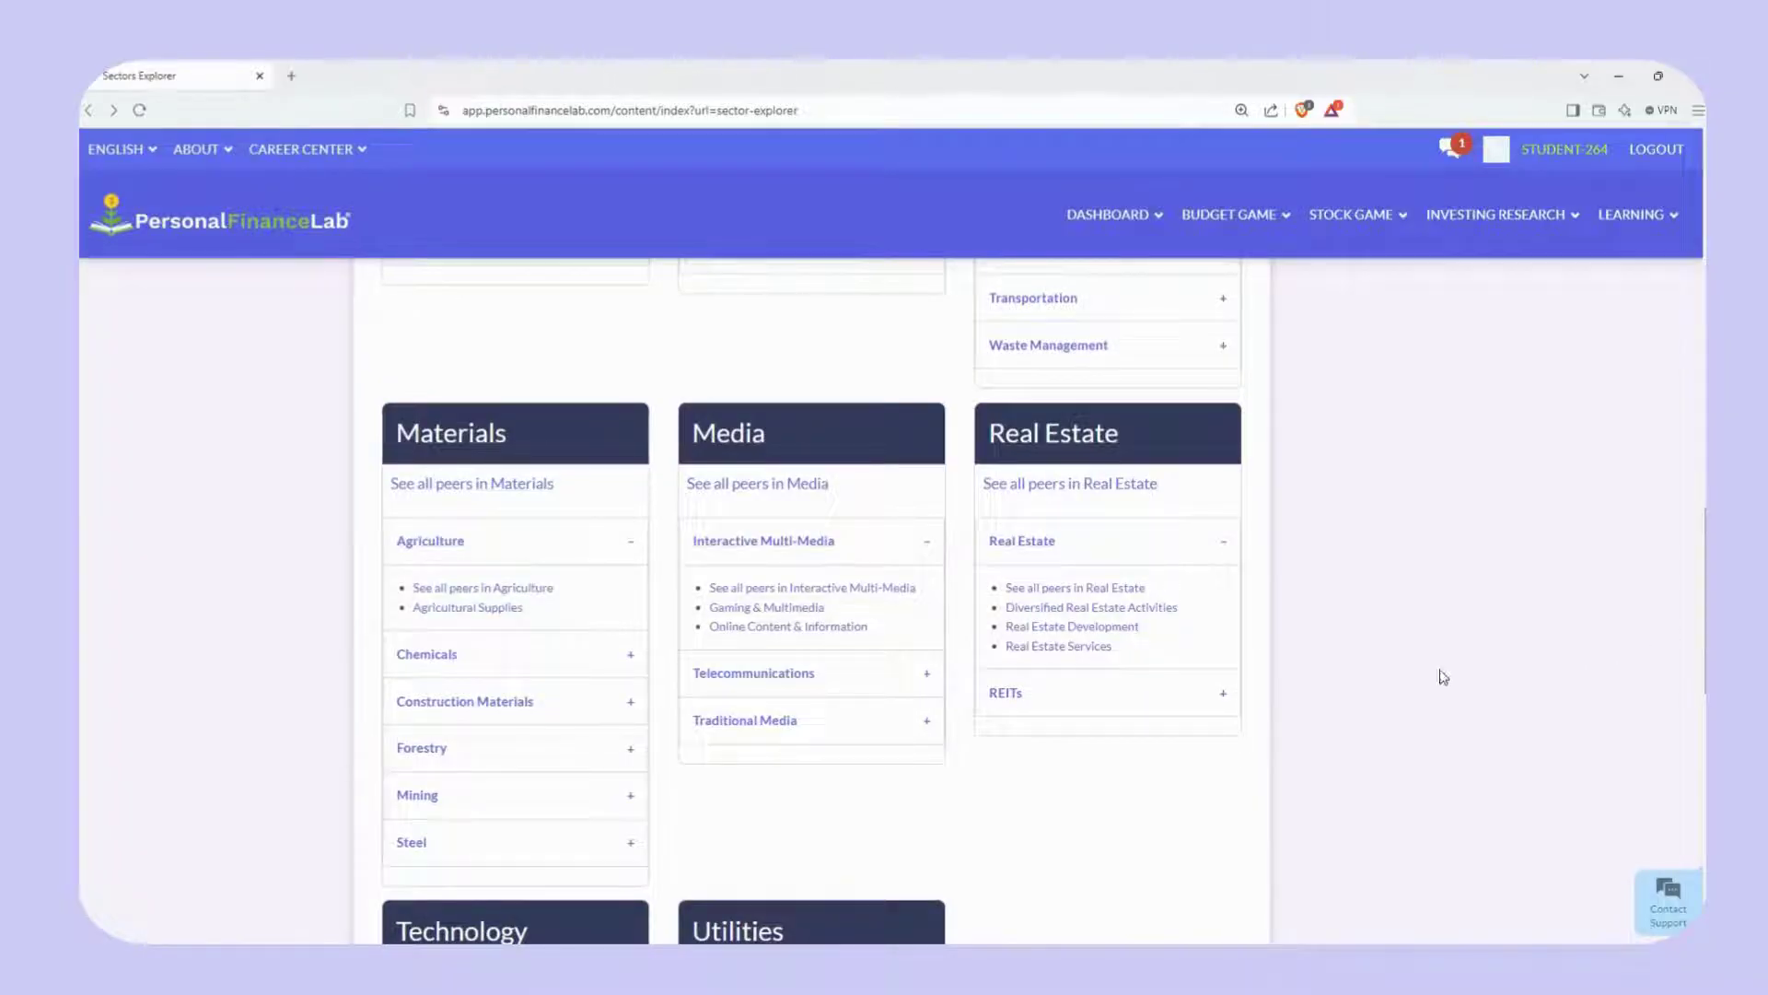
click(928, 675)
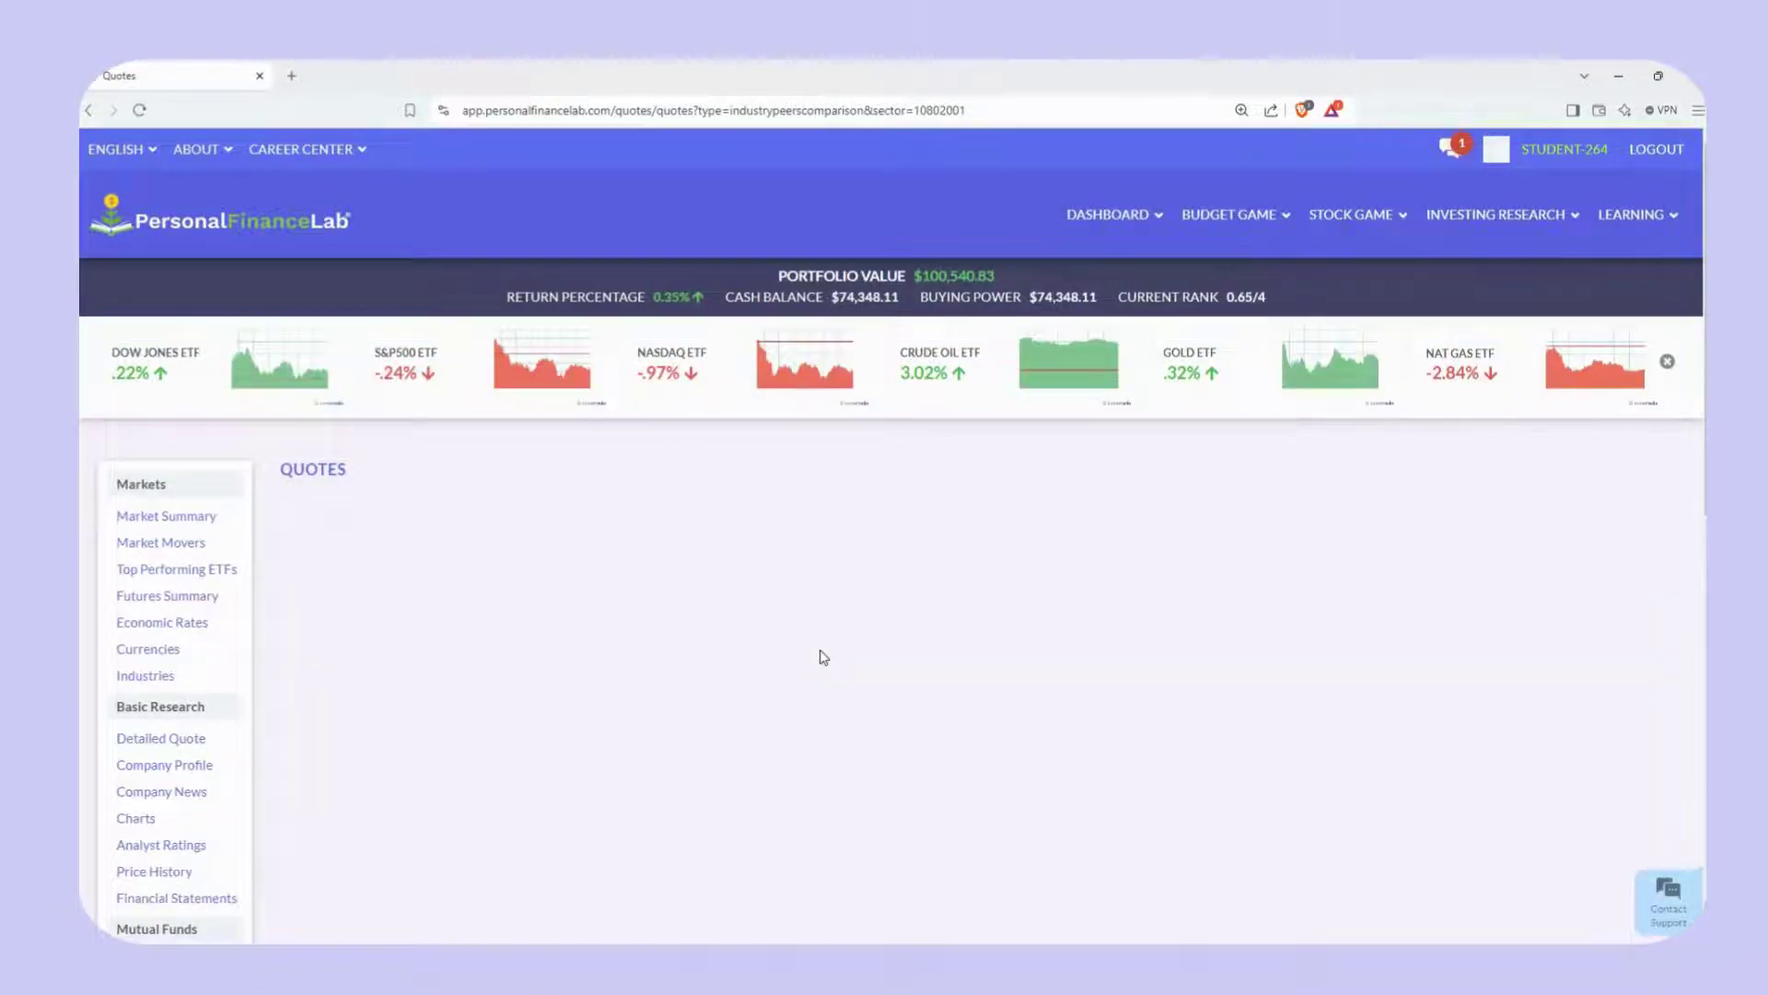
- Load more companies into the Telecommunication Services peers table with MORE
scroll(997, 632, down, 1)
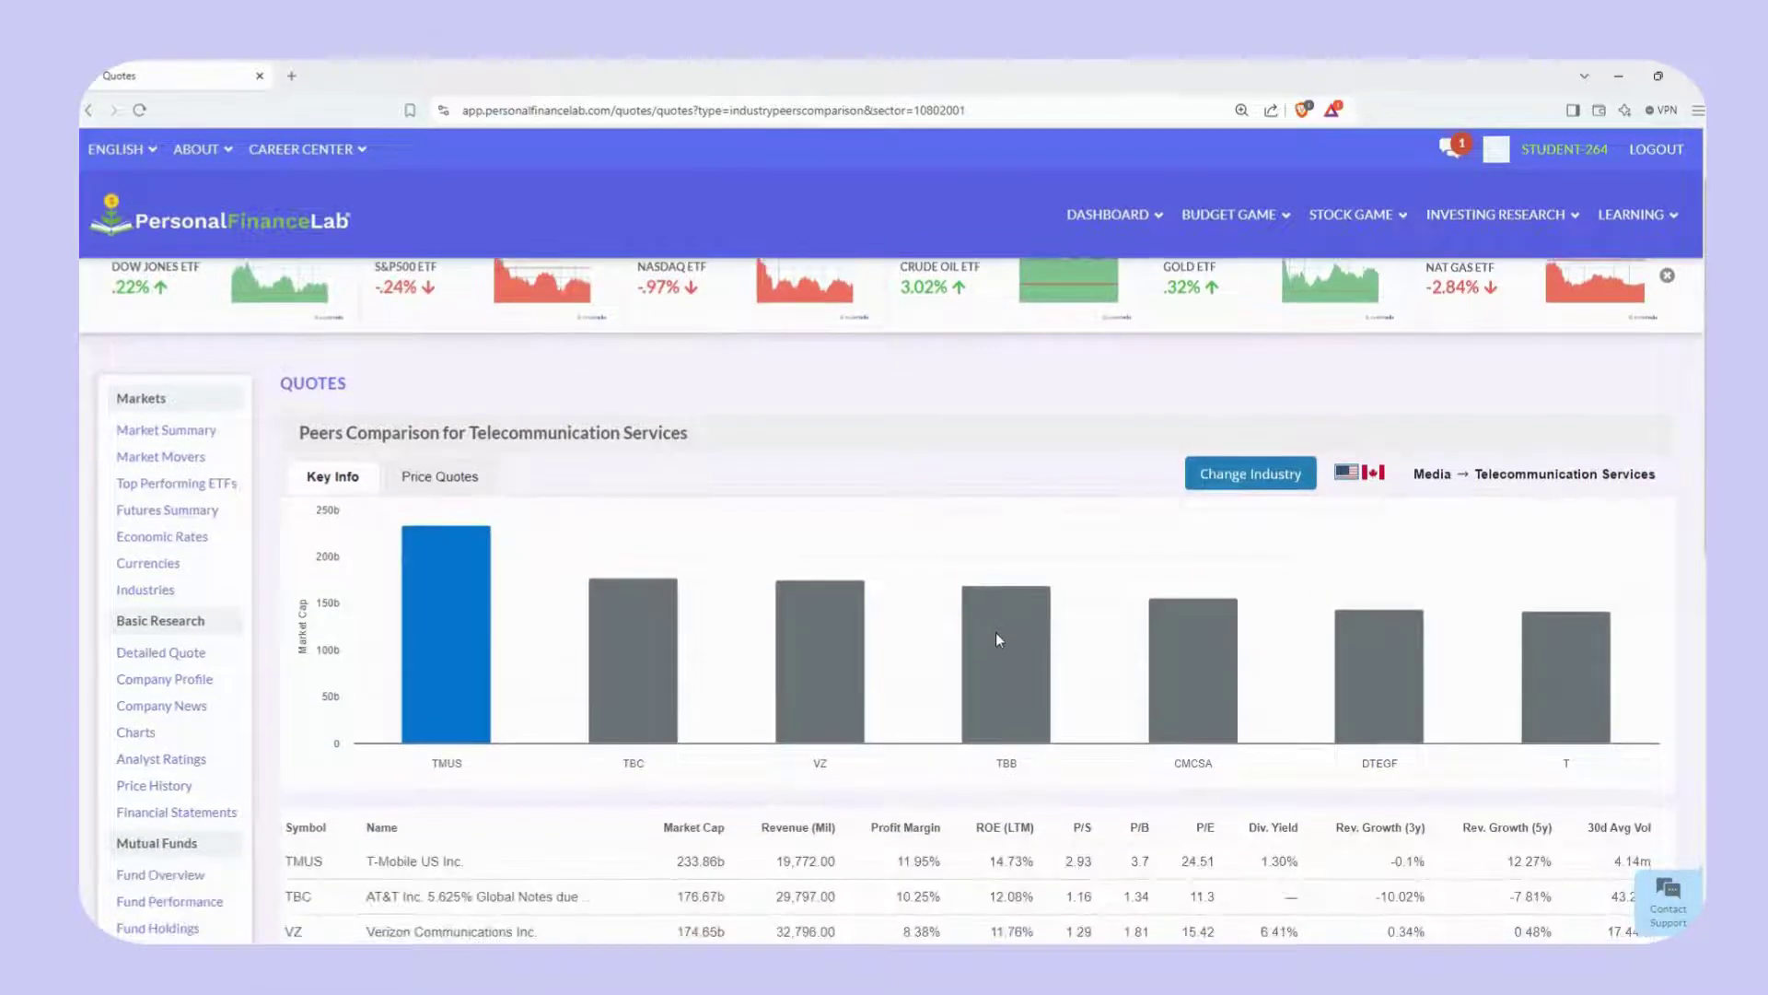
scroll(996, 632, down, 1)
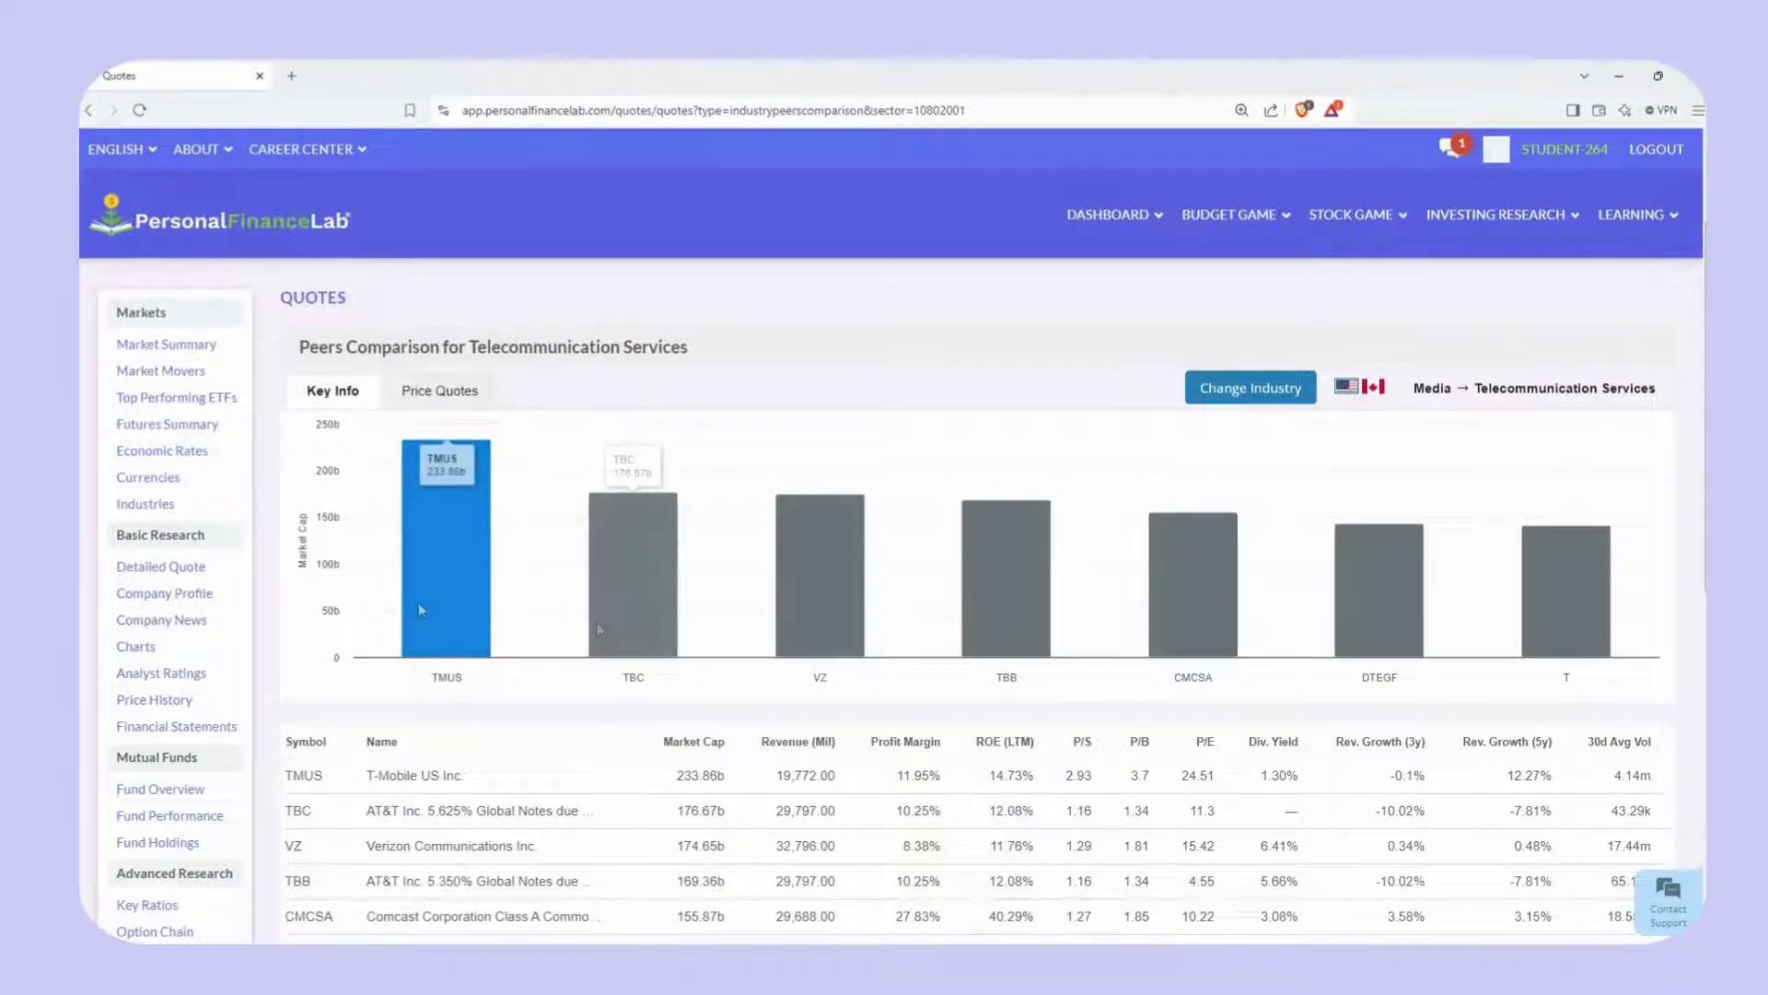
scroll(420, 610, down, 3)
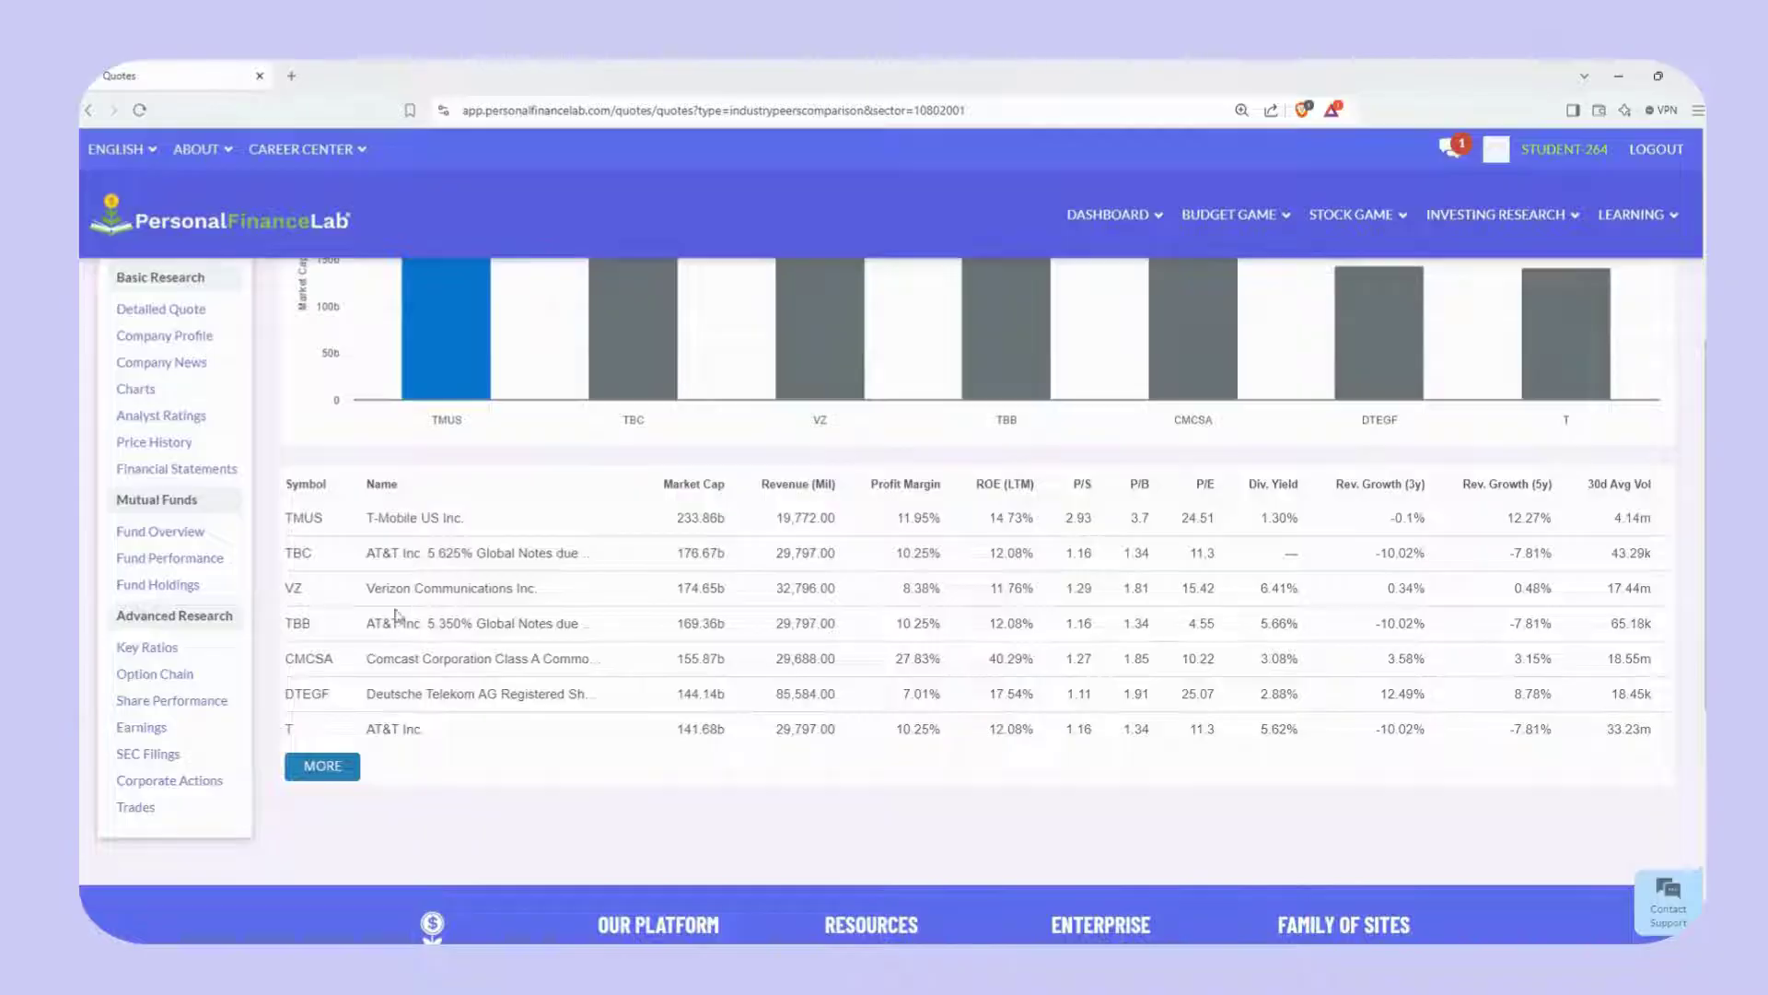
click(323, 765)
scroll(328, 771, down, 4)
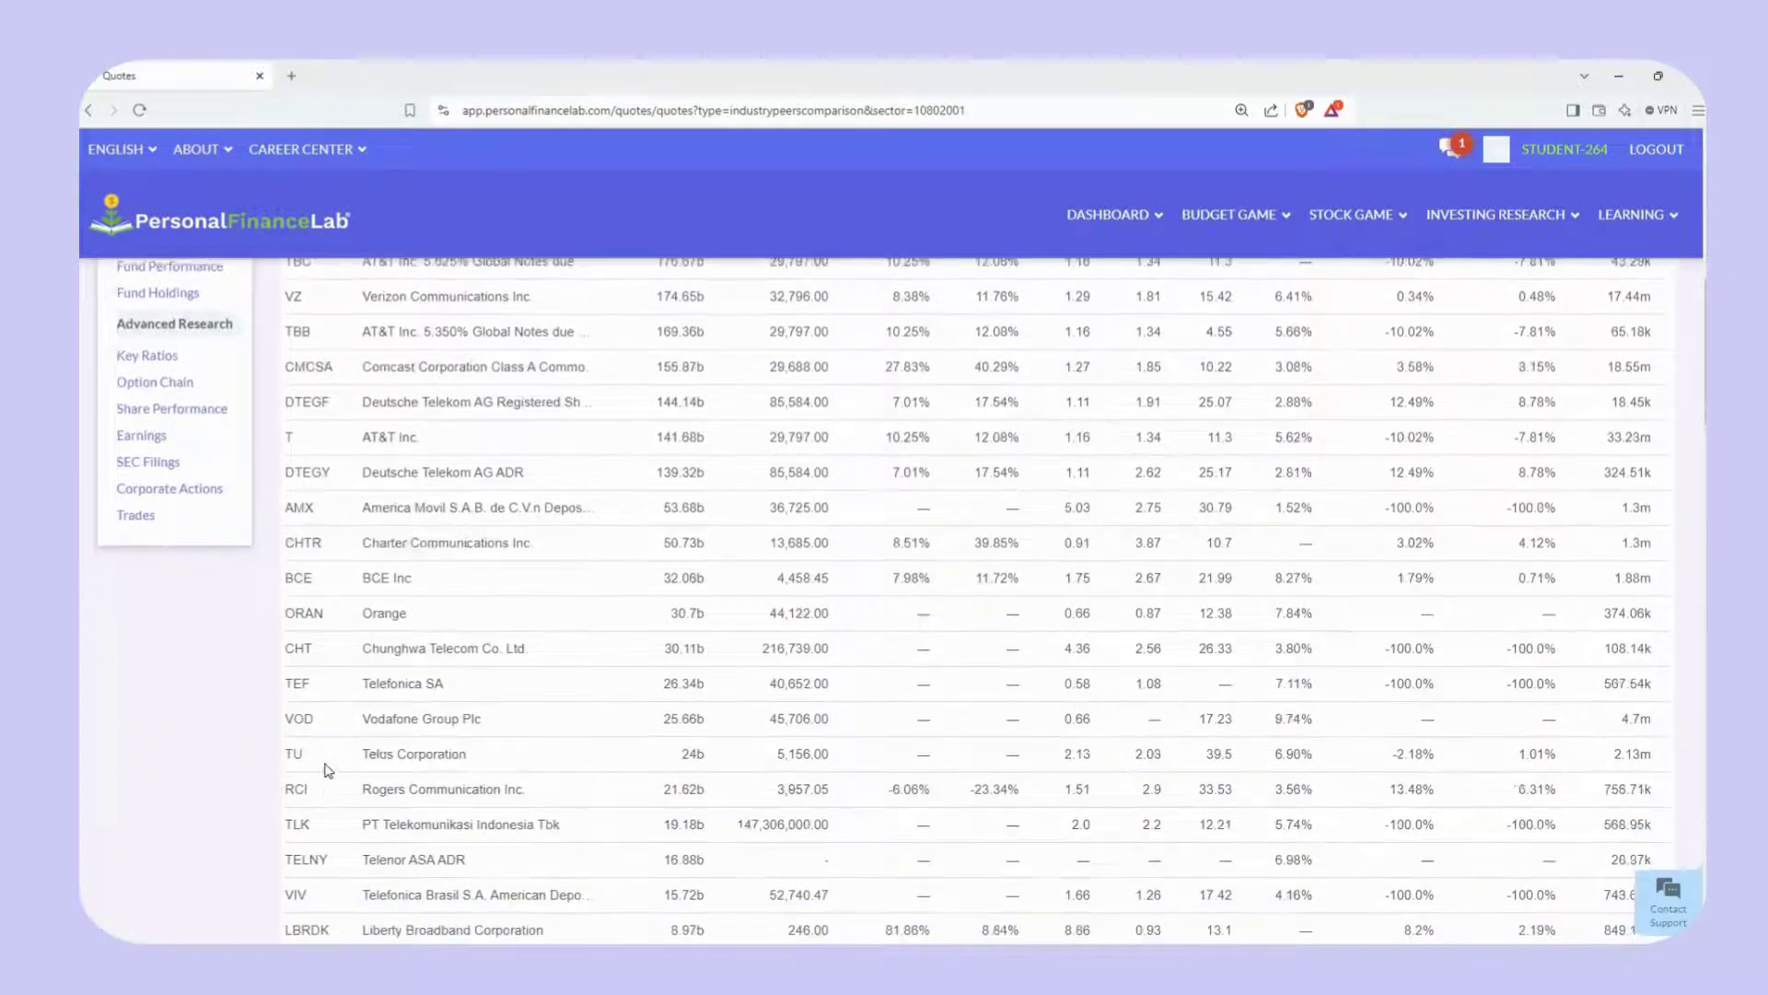
scroll(327, 770, up, 10)
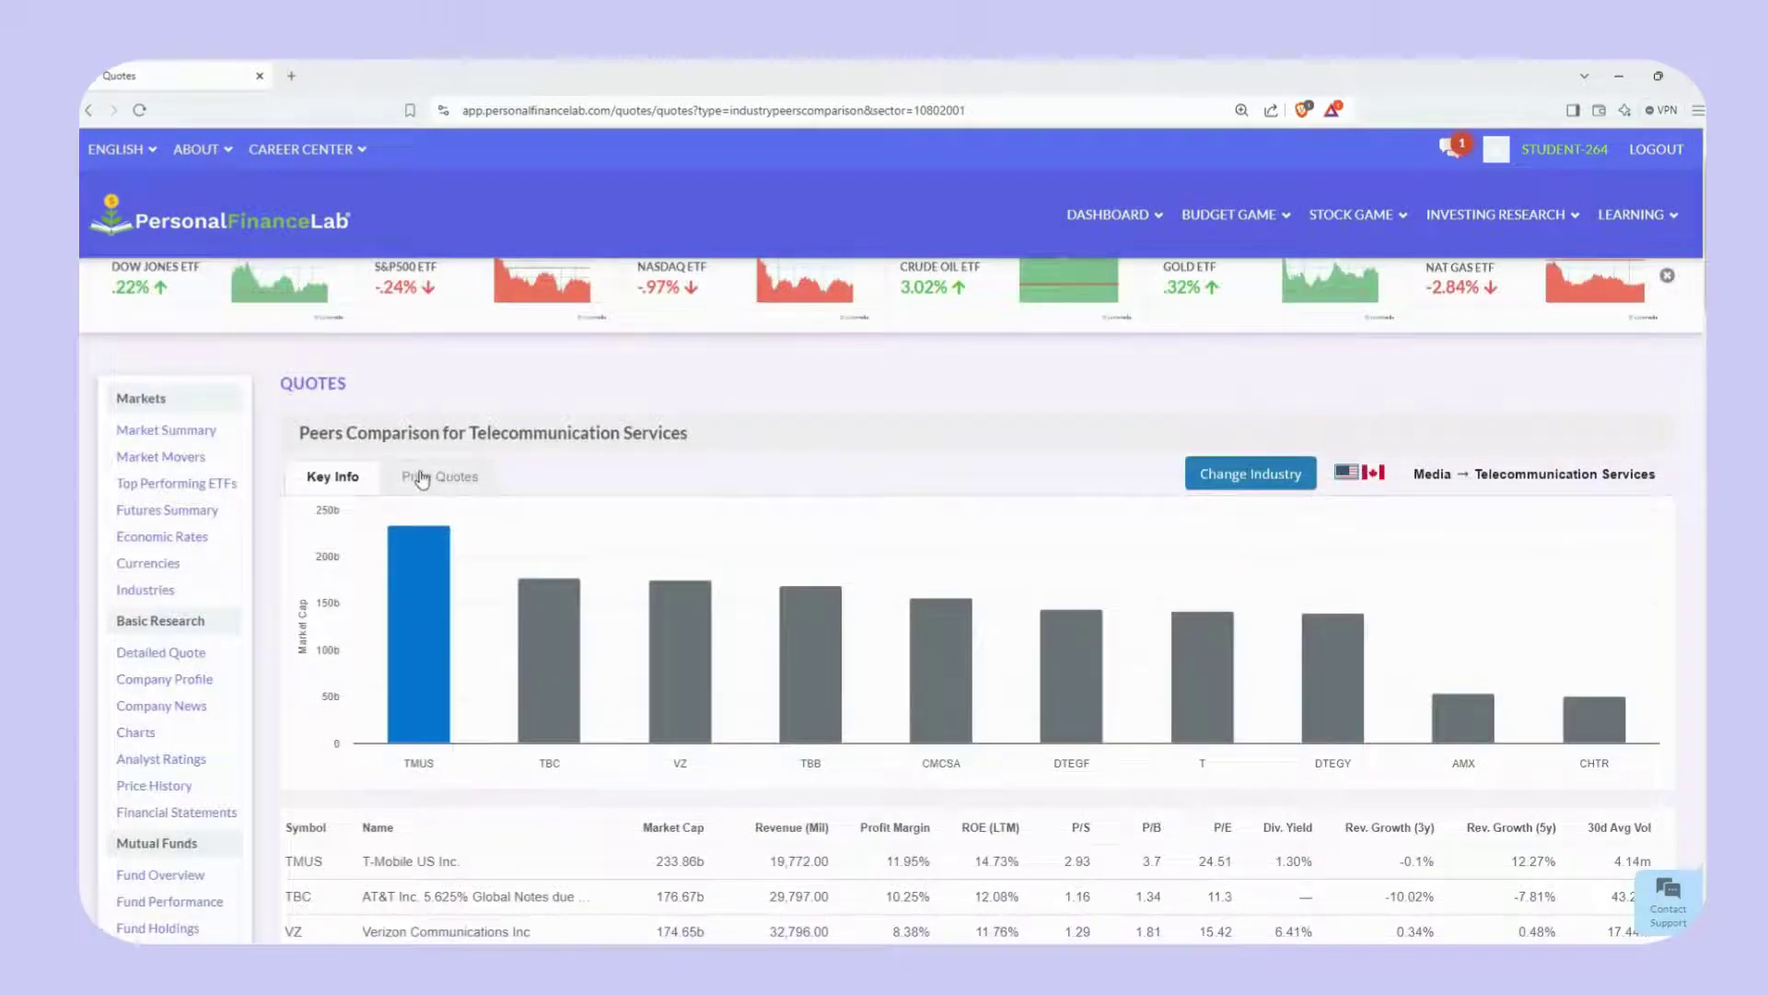
- Show the peers' Price Quotes chart and hide the TMUS and VZ lines
click(425, 479)
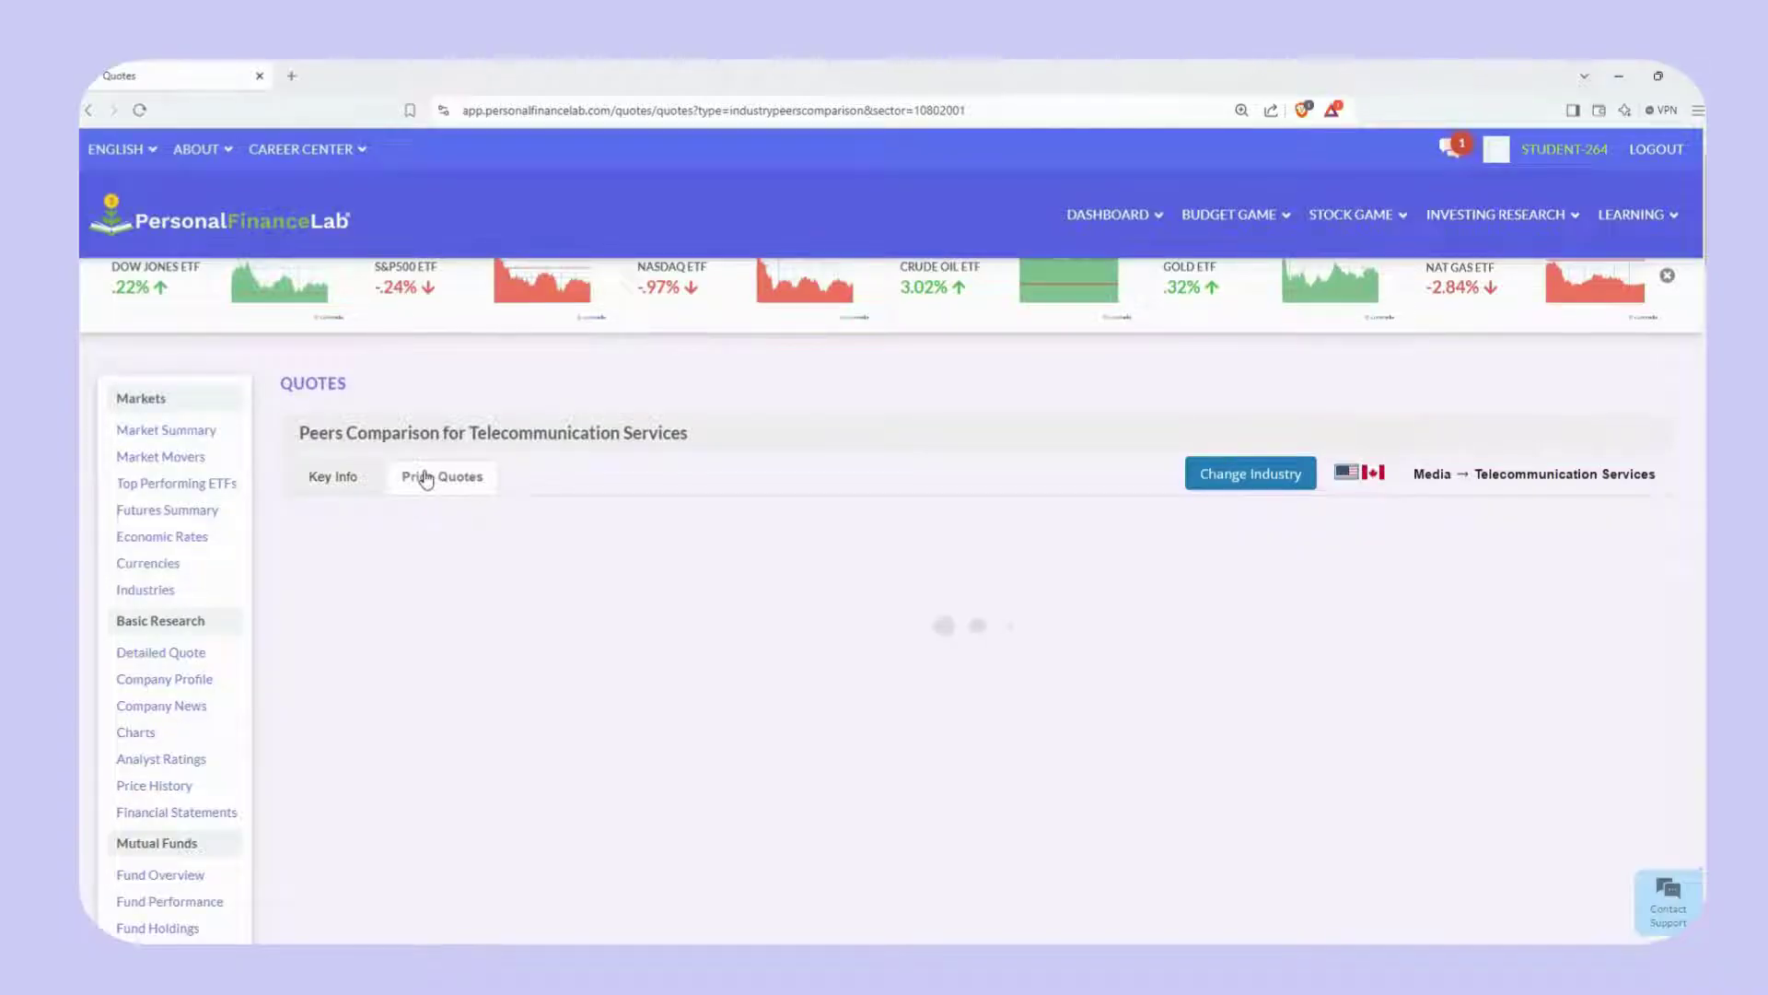
scroll(468, 523, down, 1)
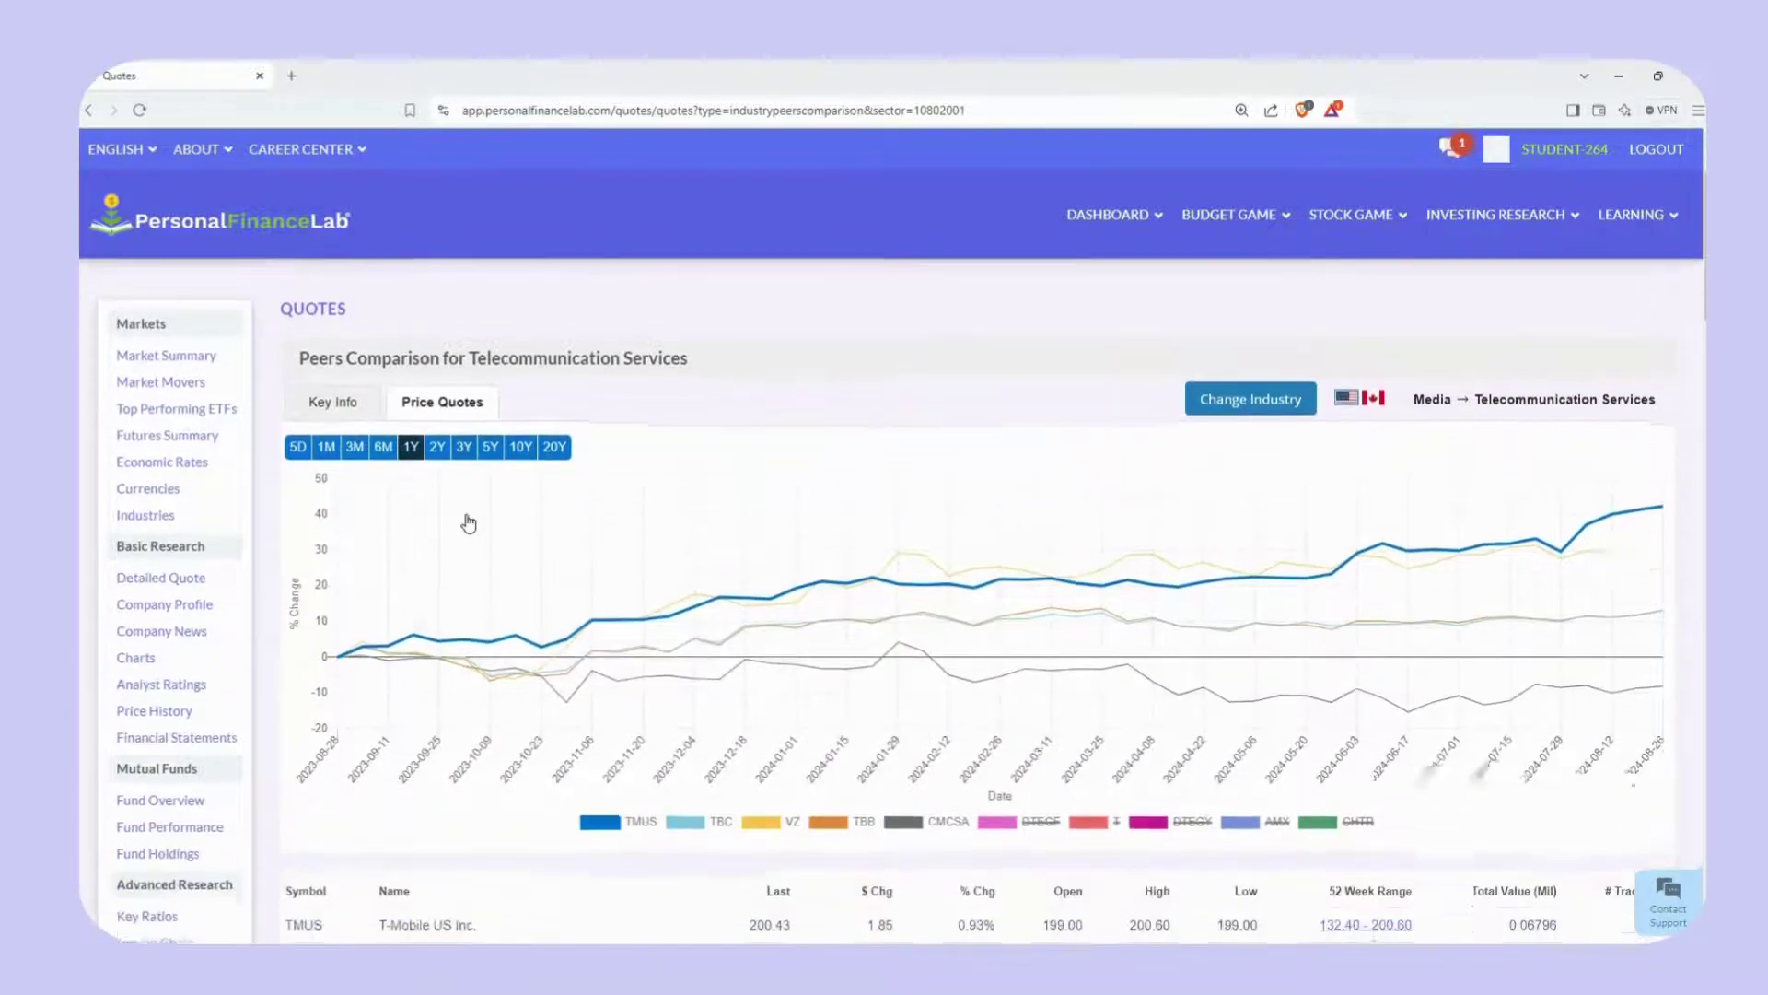
click(608, 812)
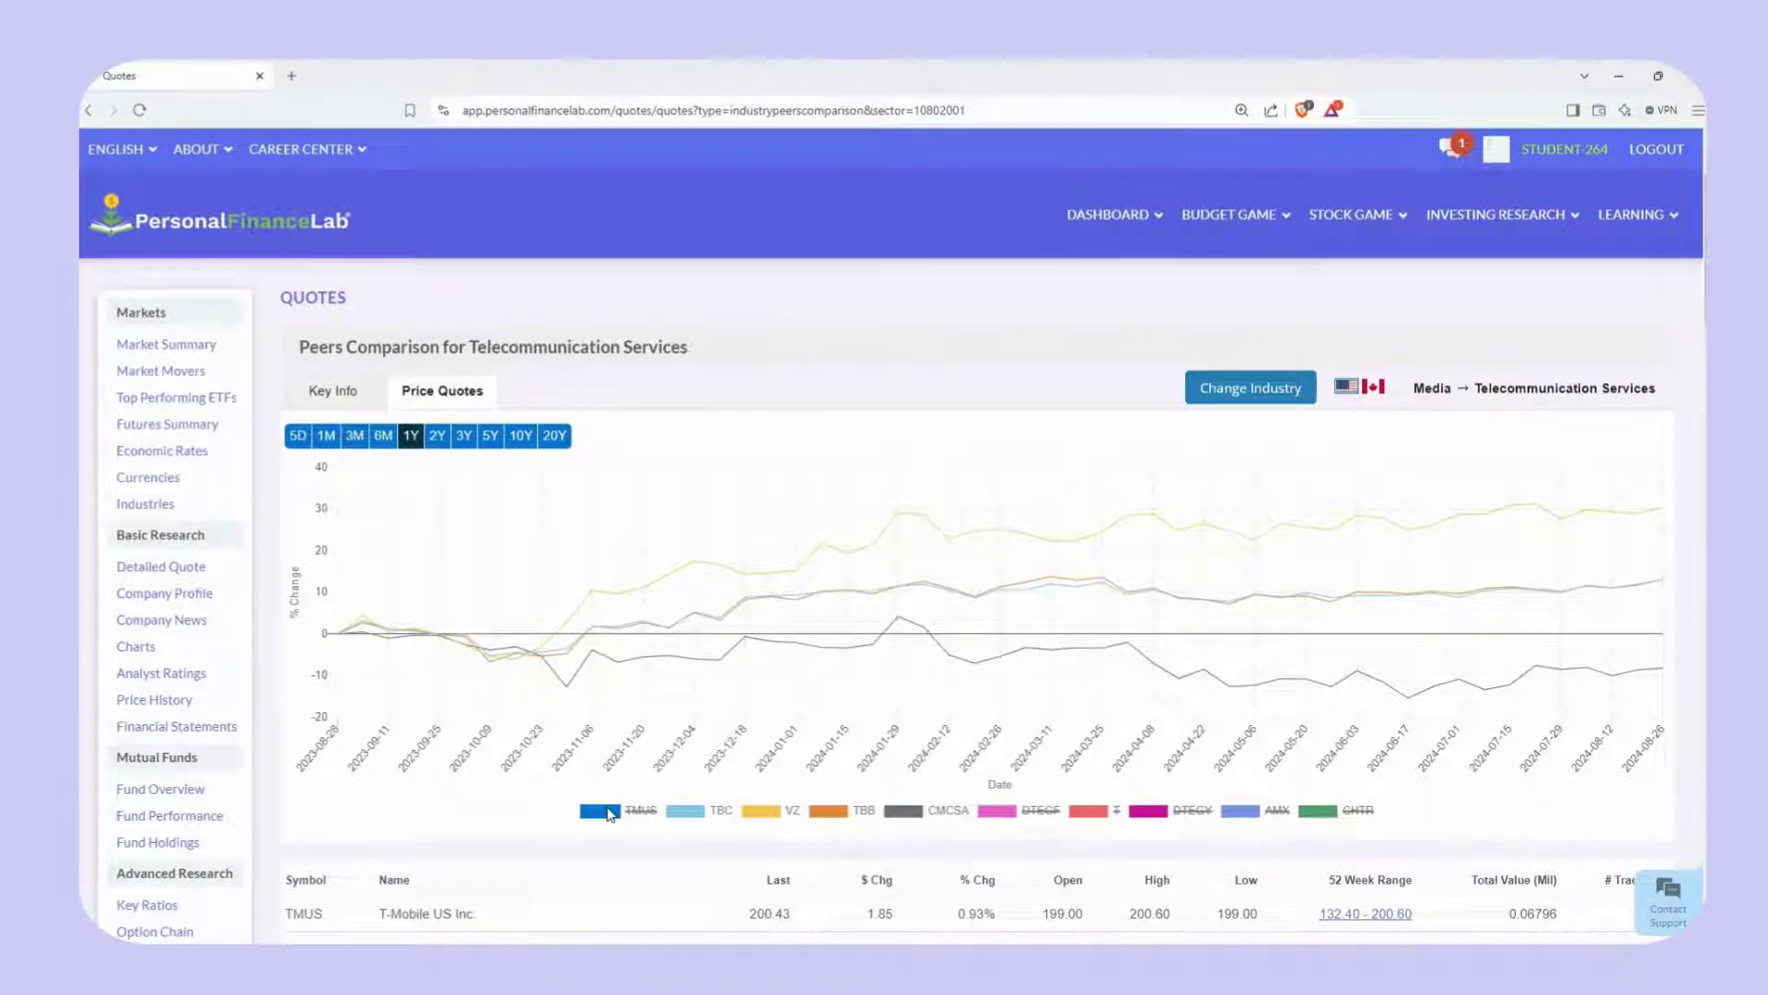
click(783, 816)
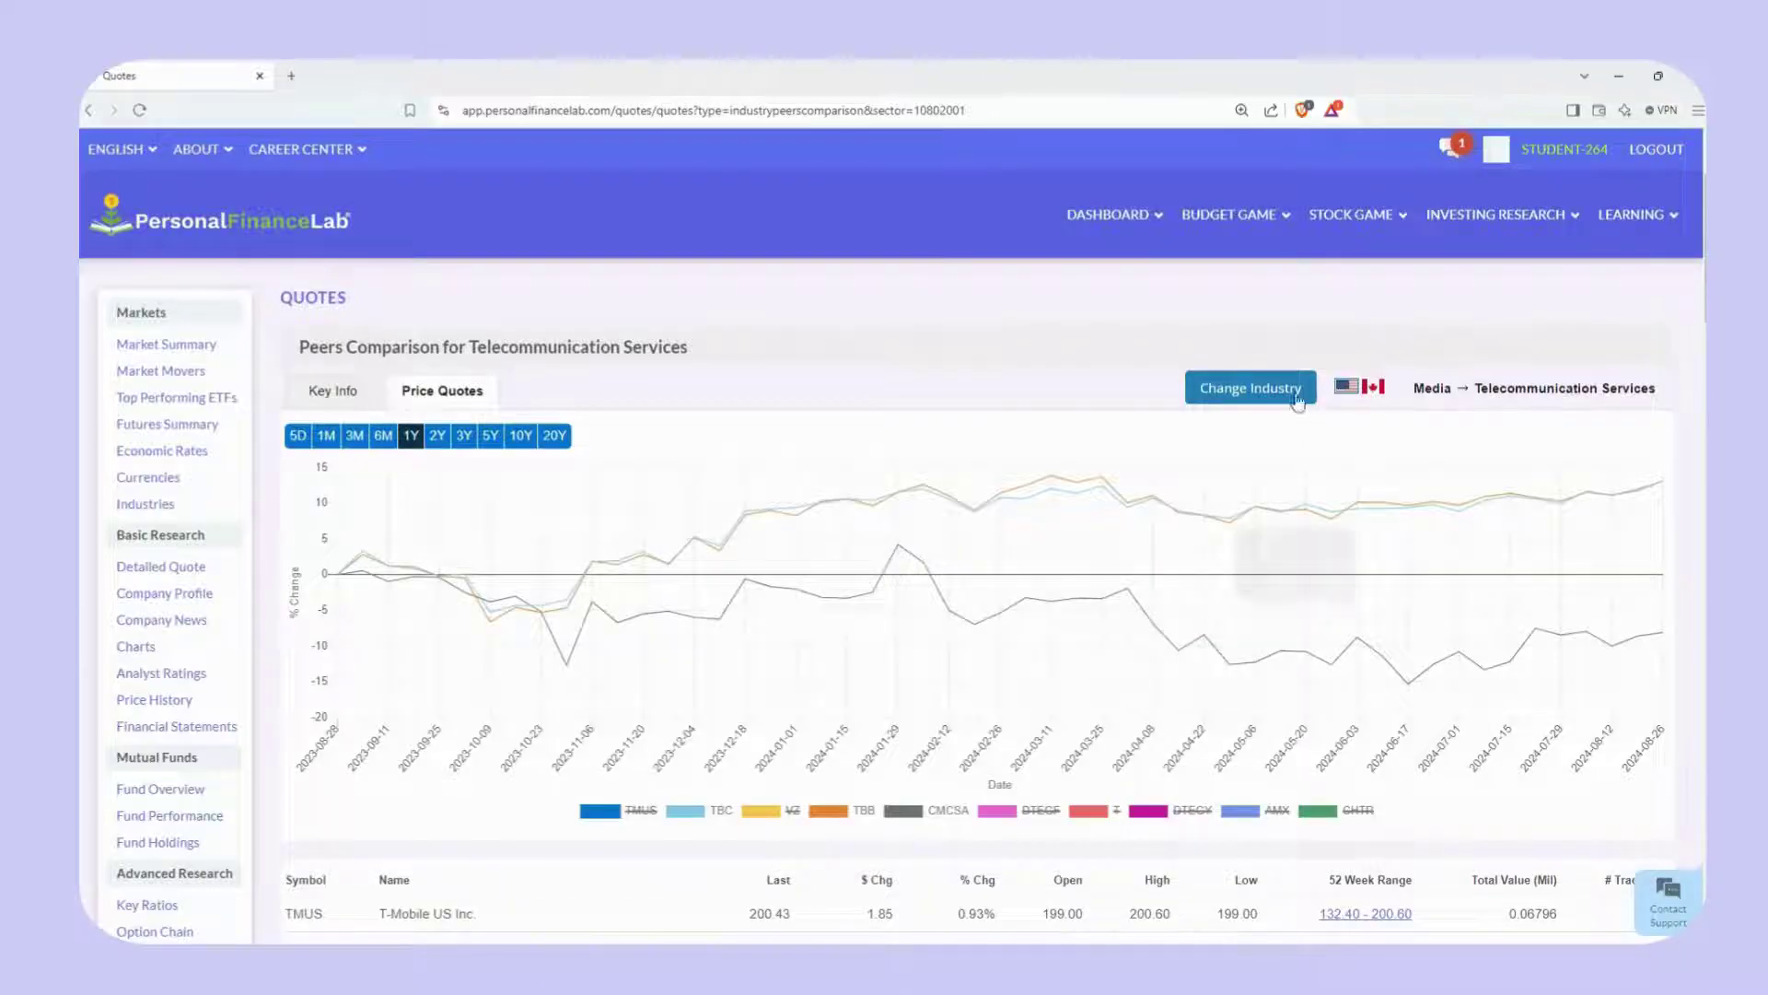
- Open Change Industry and expand Technology, then its Software group
click(1253, 398)
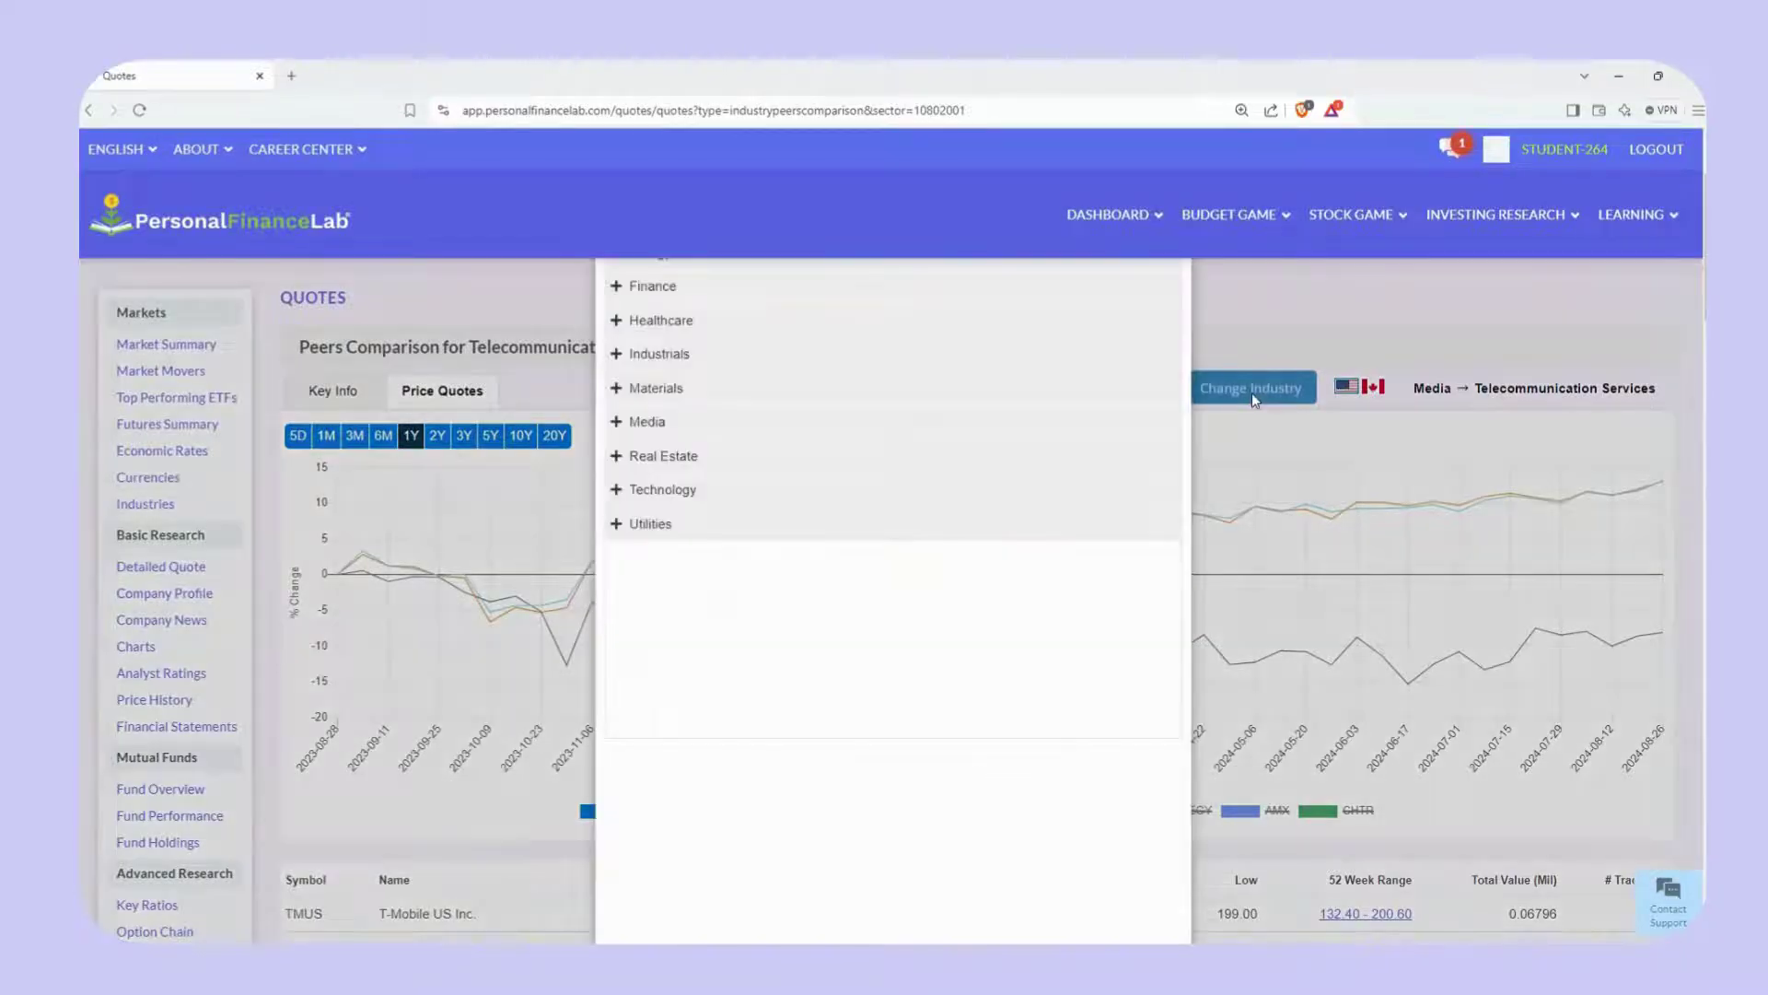
click(617, 493)
click(643, 590)
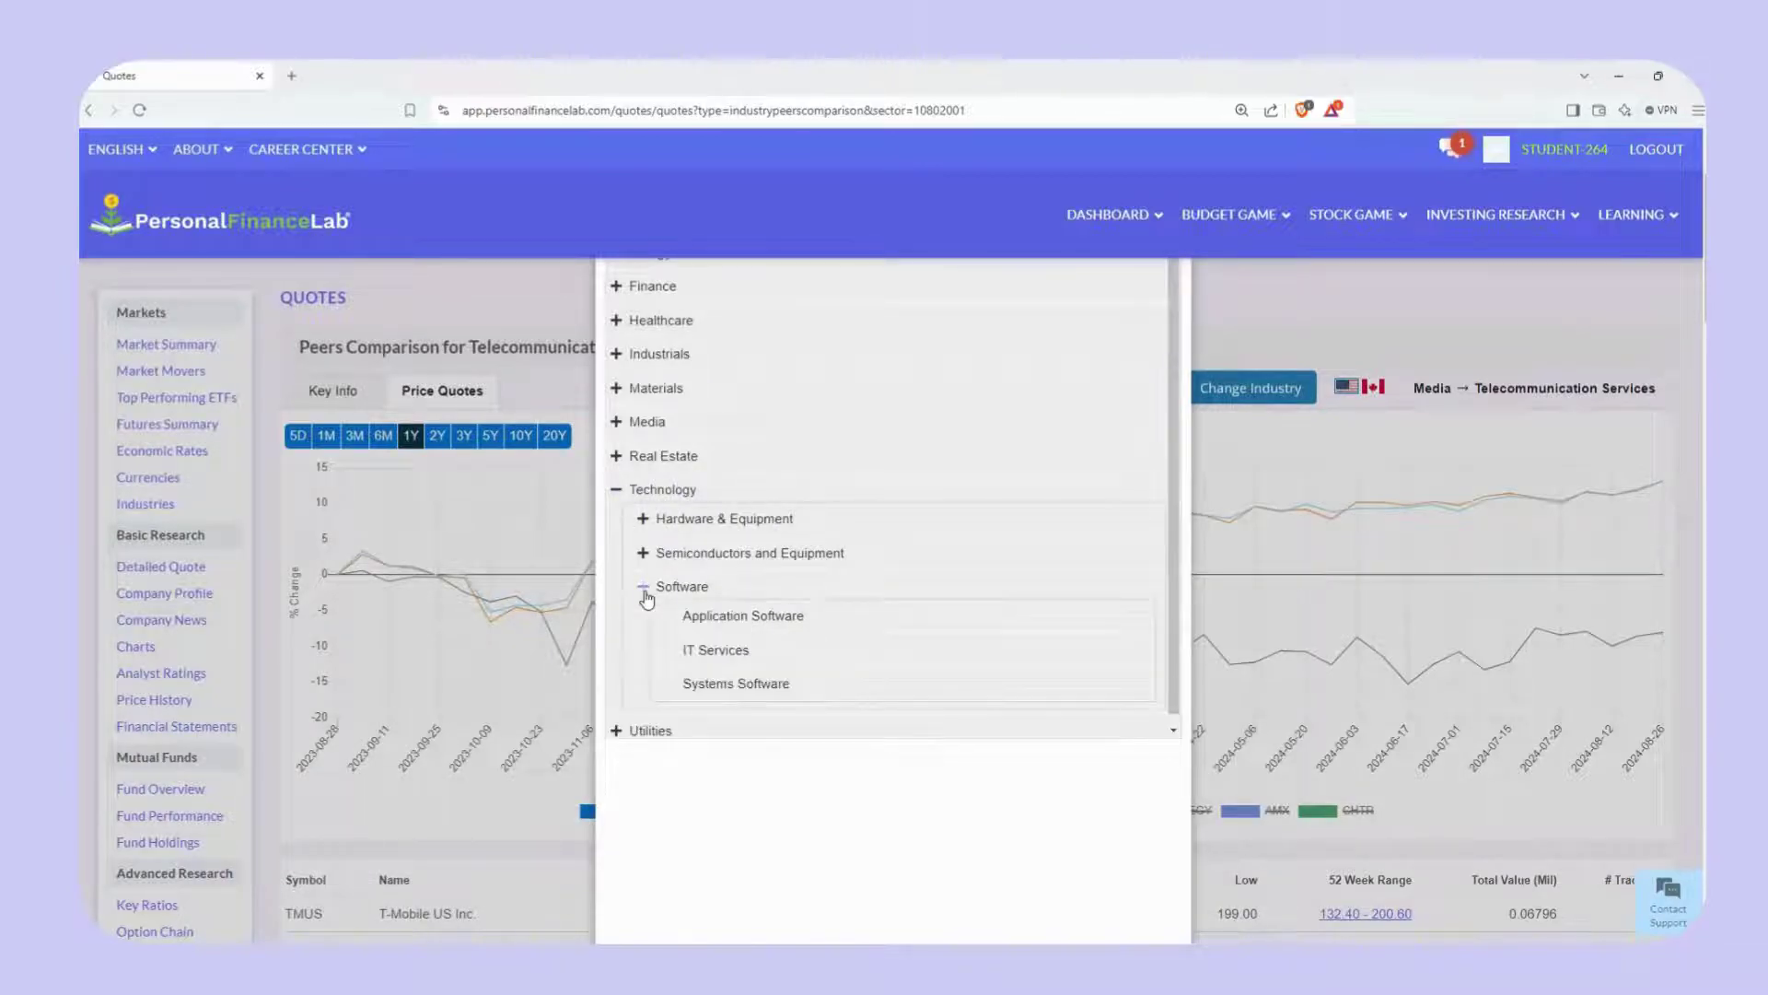